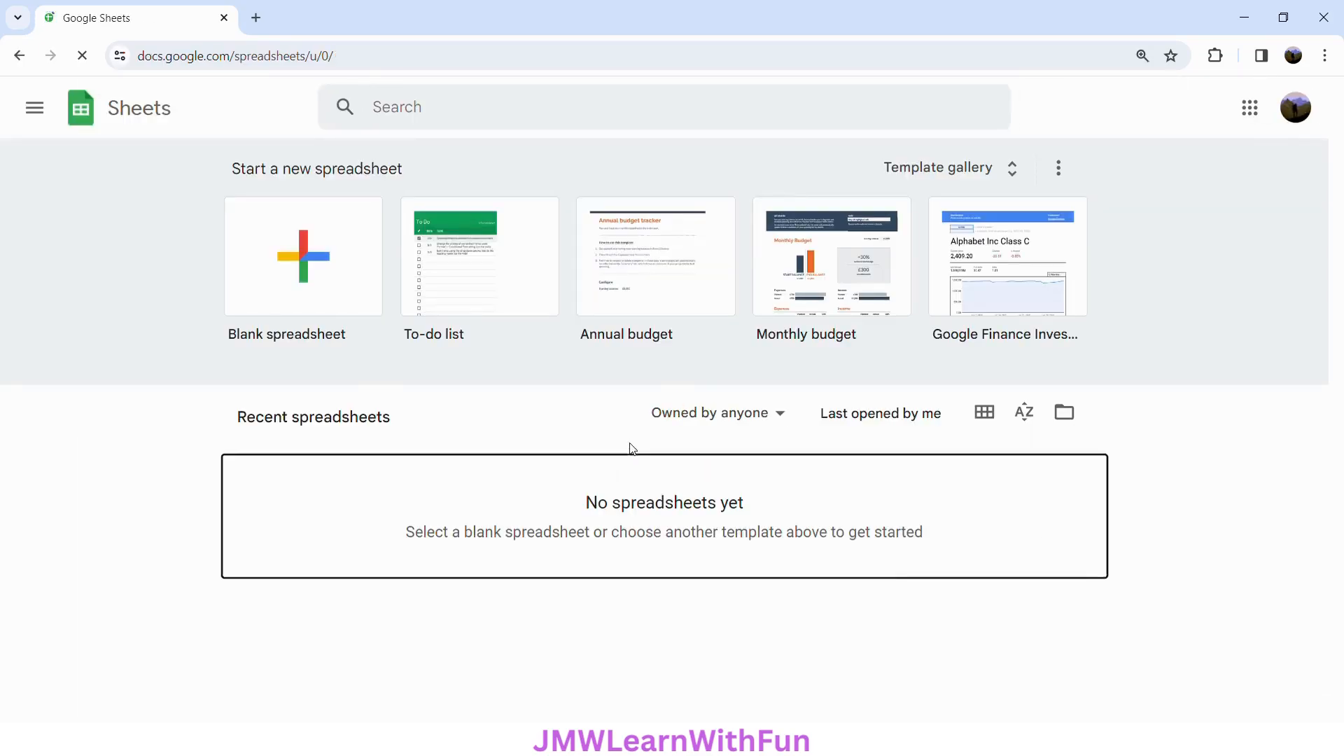
Step: Create a blank spreadsheet and name it "Conditional Format Rows"
left_click(313, 286)
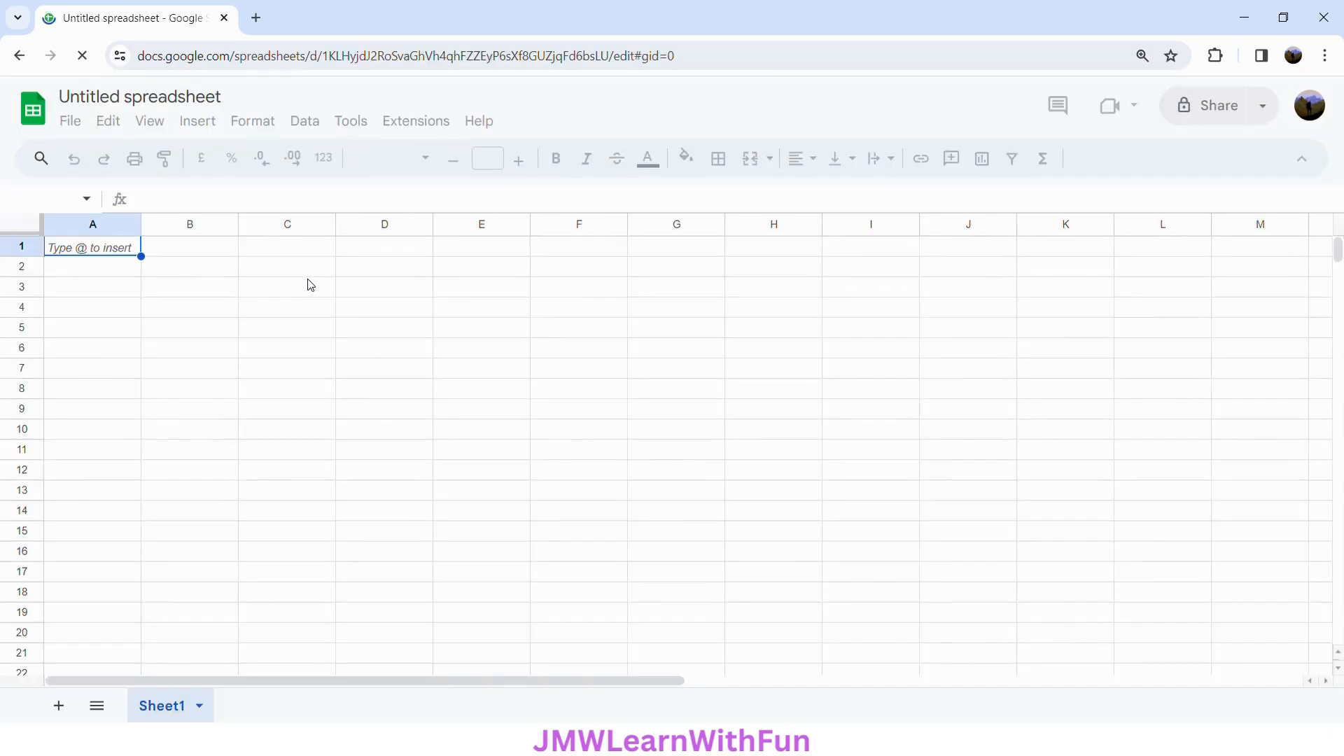
left_click(121, 100)
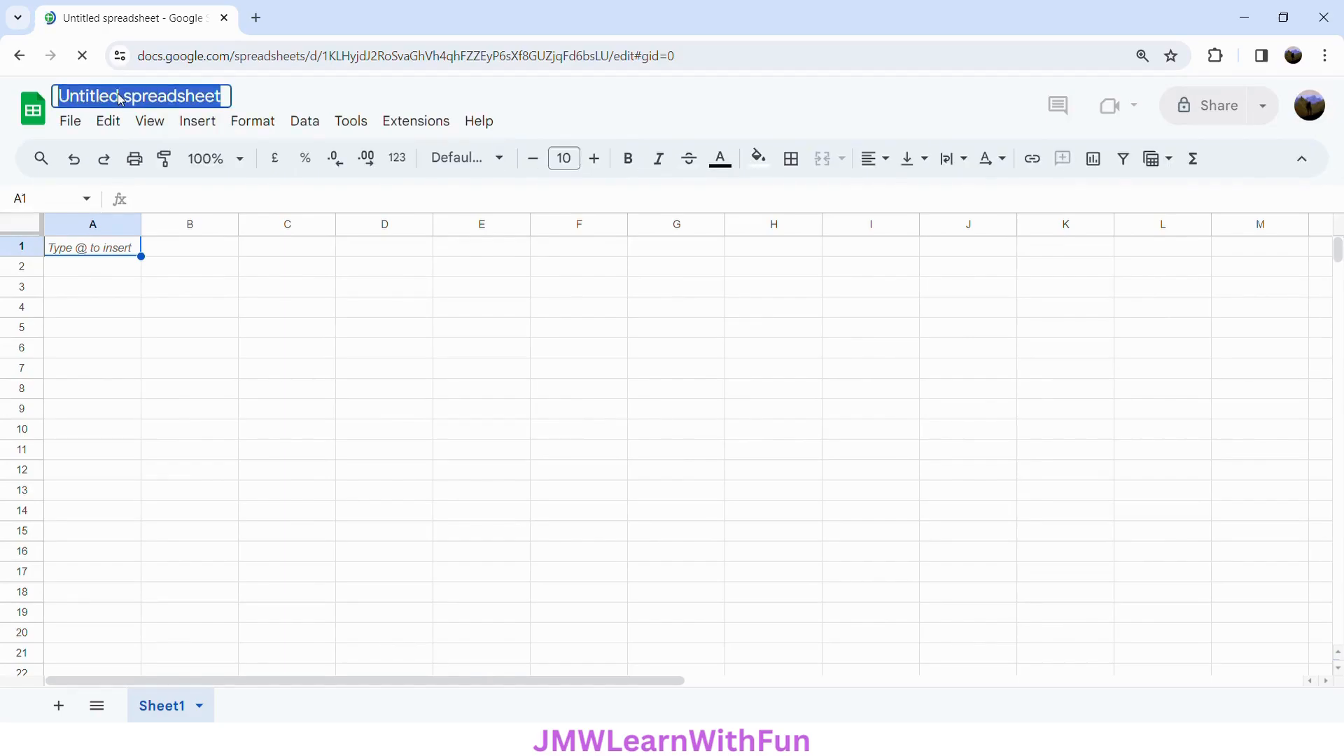
type("Conditional")
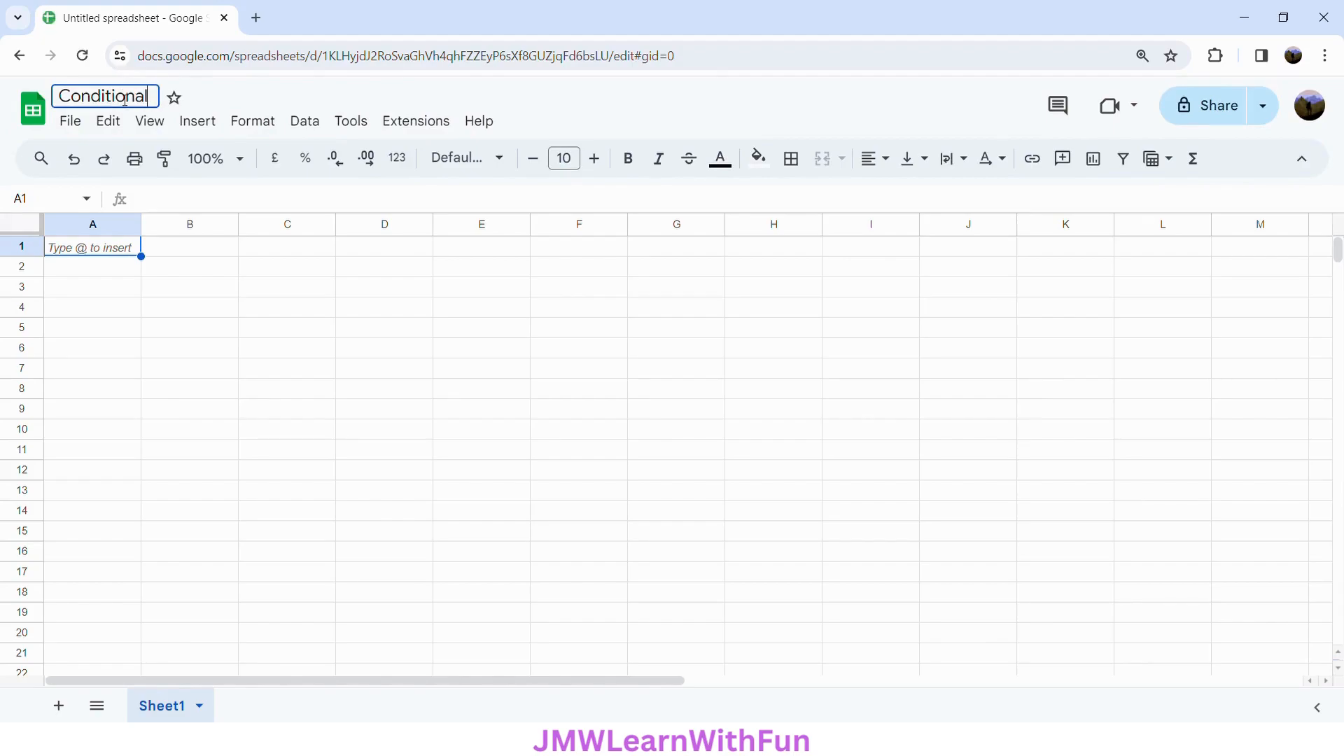
type(" Format ")
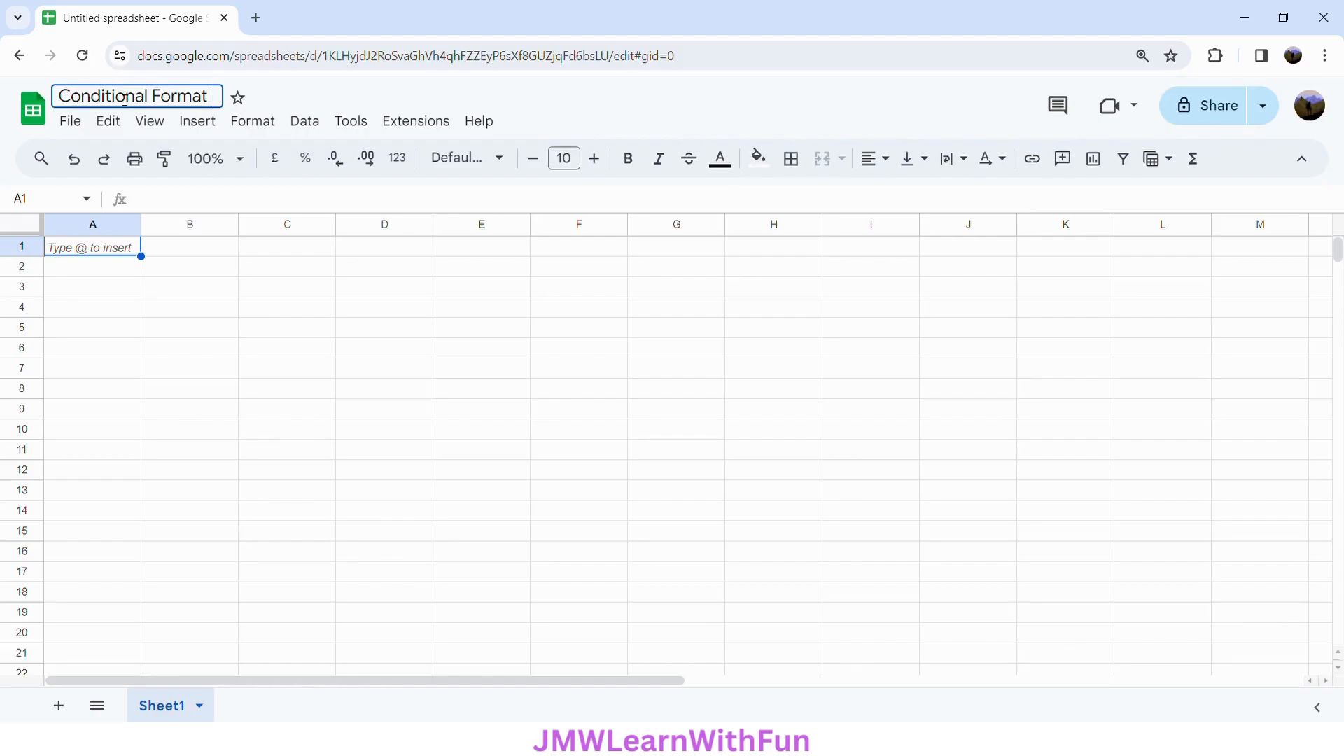
type("Rows")
key("Return")
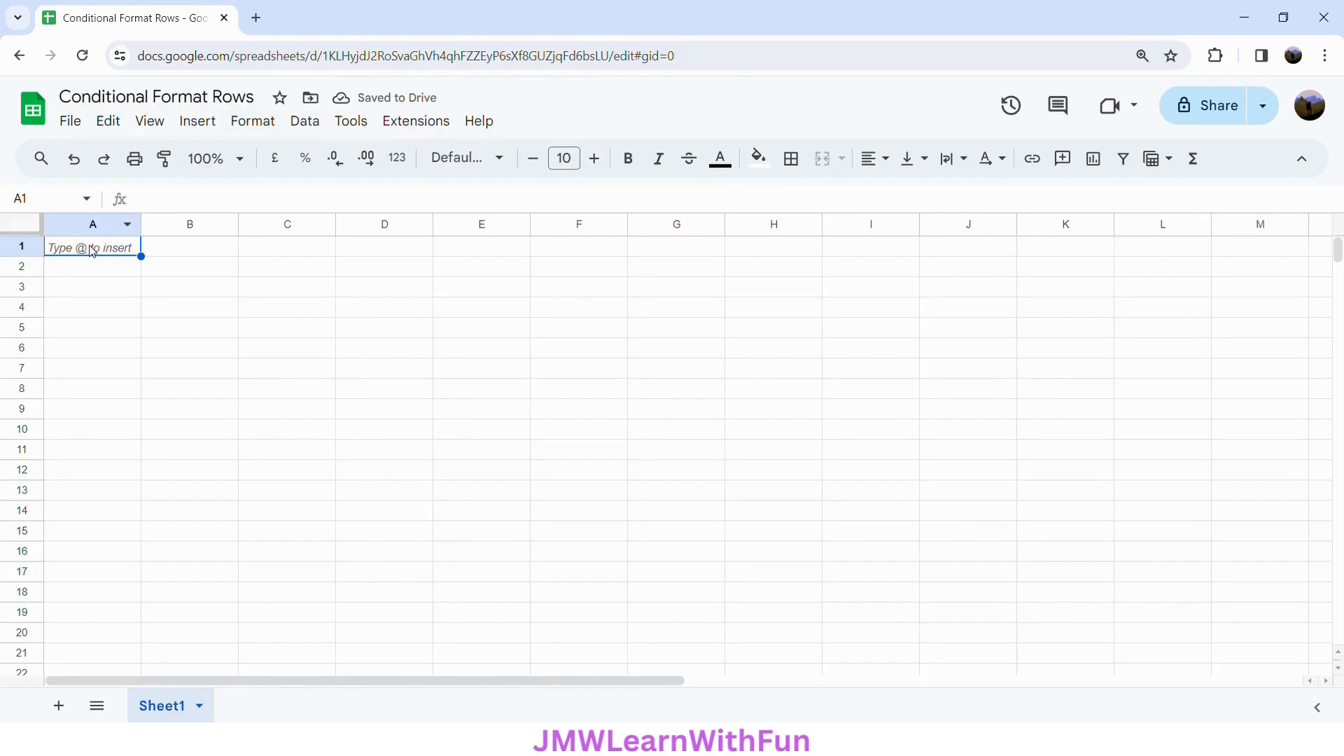
Step: Enter the column headers Sr. No., Tasks, Deadline and Days Remaining in cells A1 to D1
type("Sr")
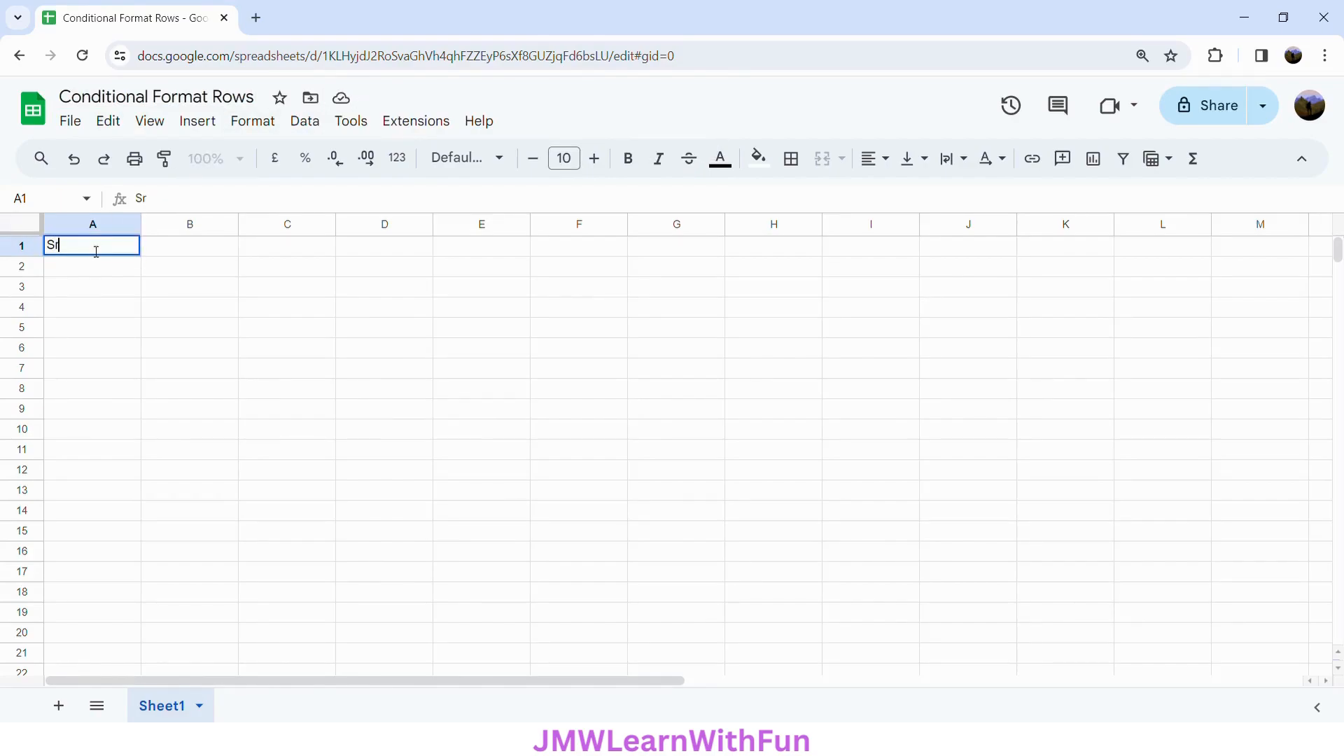
type(". No.")
key("Tab")
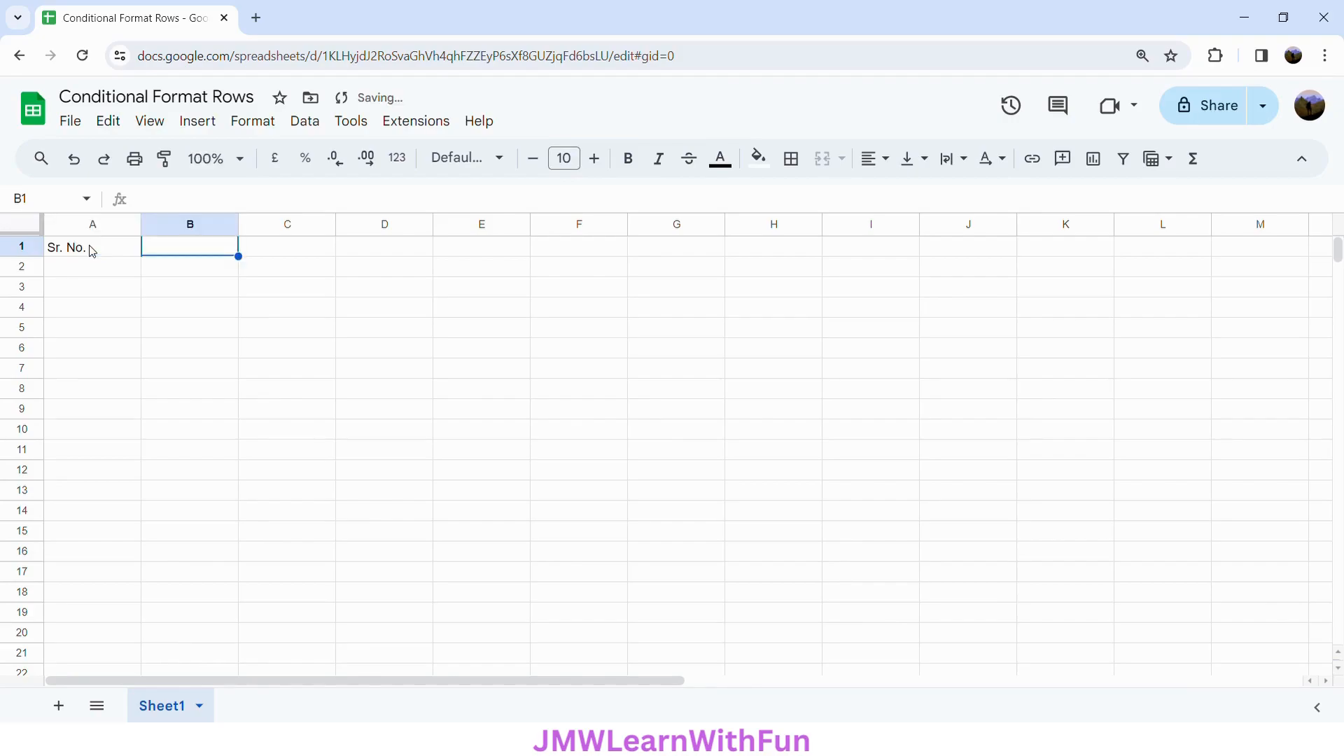
type("Tasks")
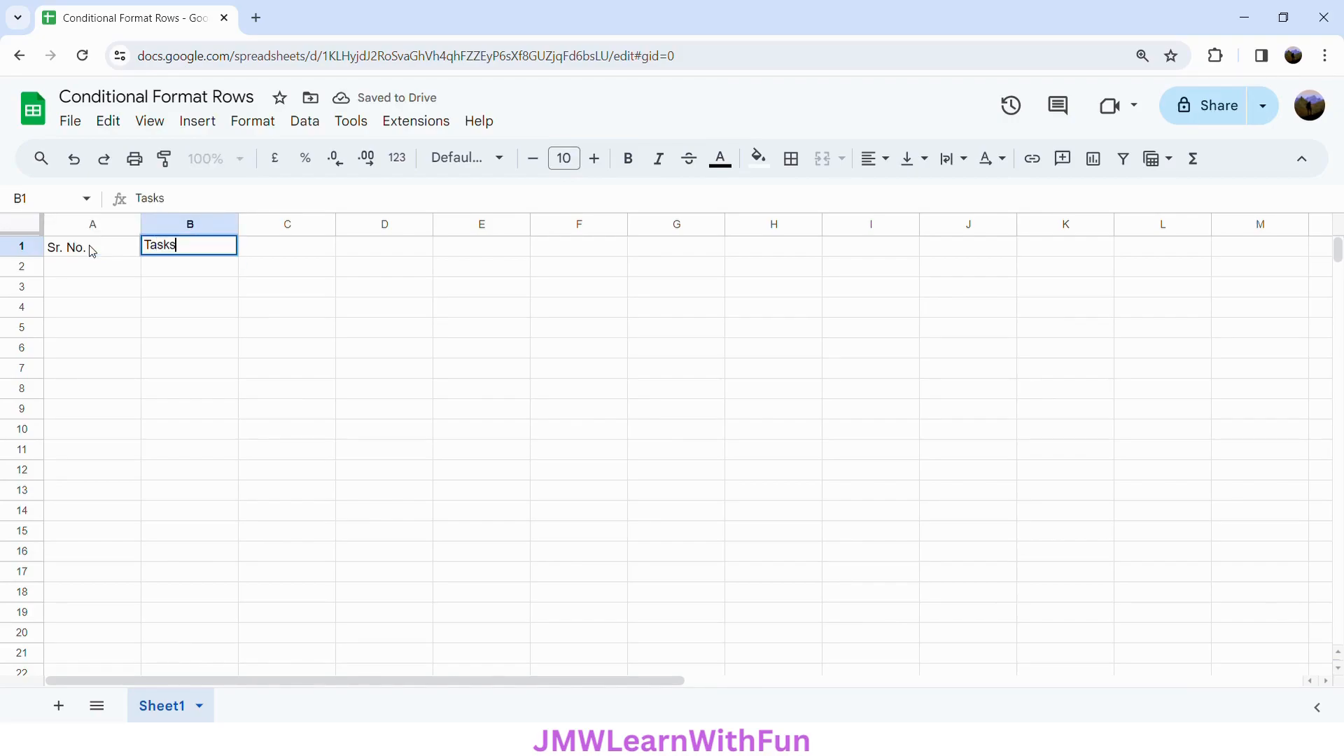
key("Tab")
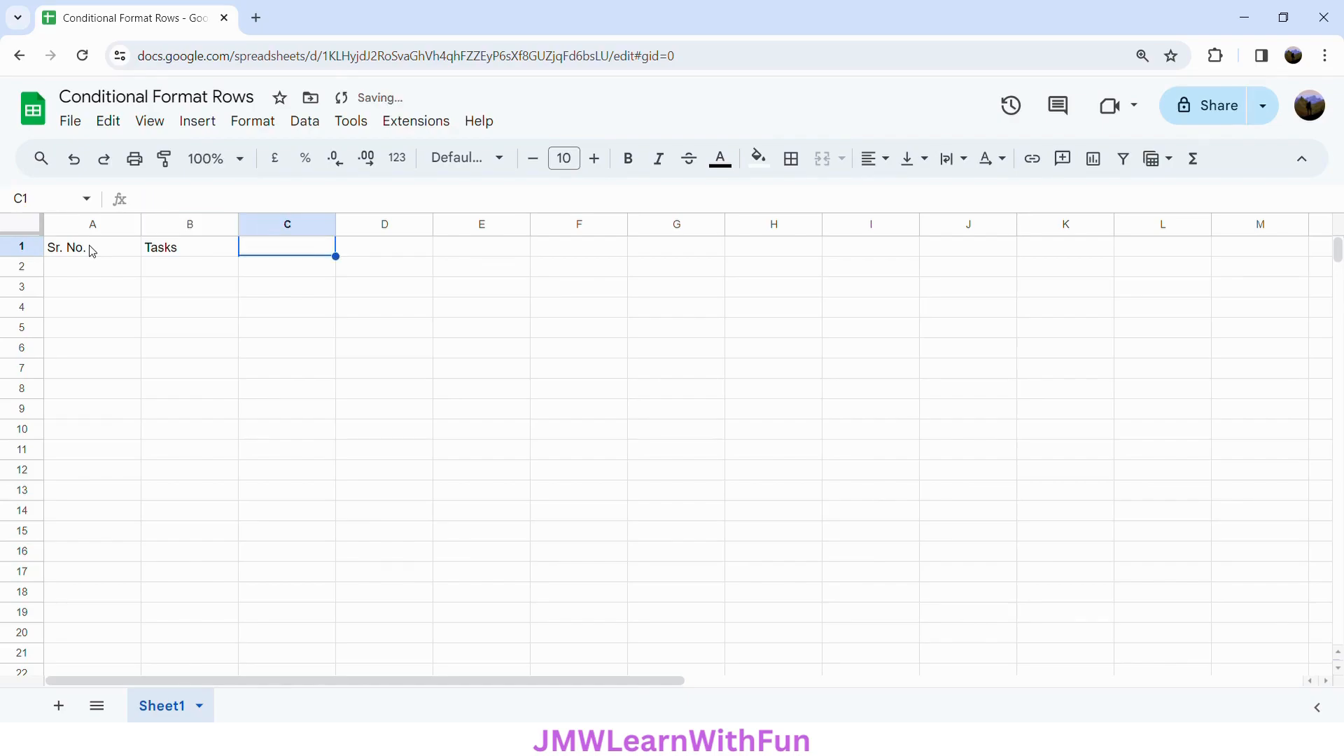
type("Deadline")
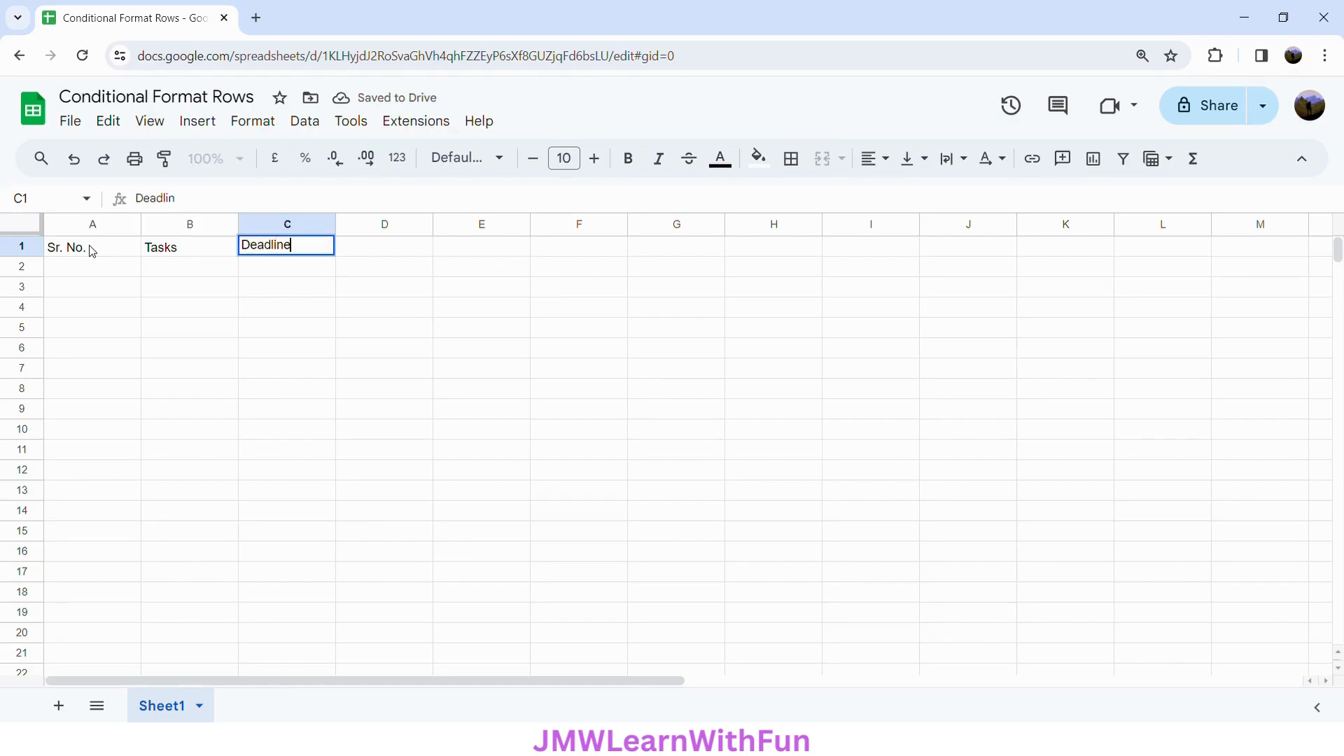
key("Tab")
type("D")
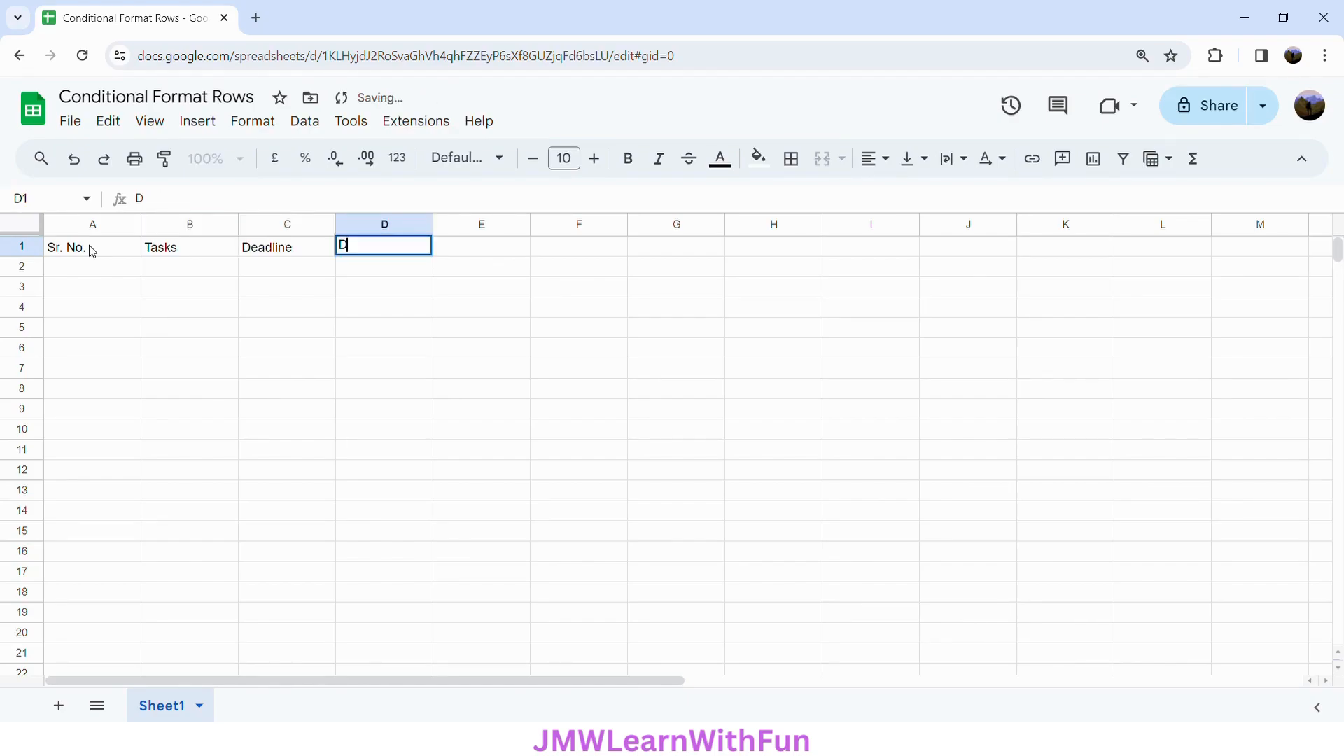
type("ays R")
type("E")
type("emain")
type("ing")
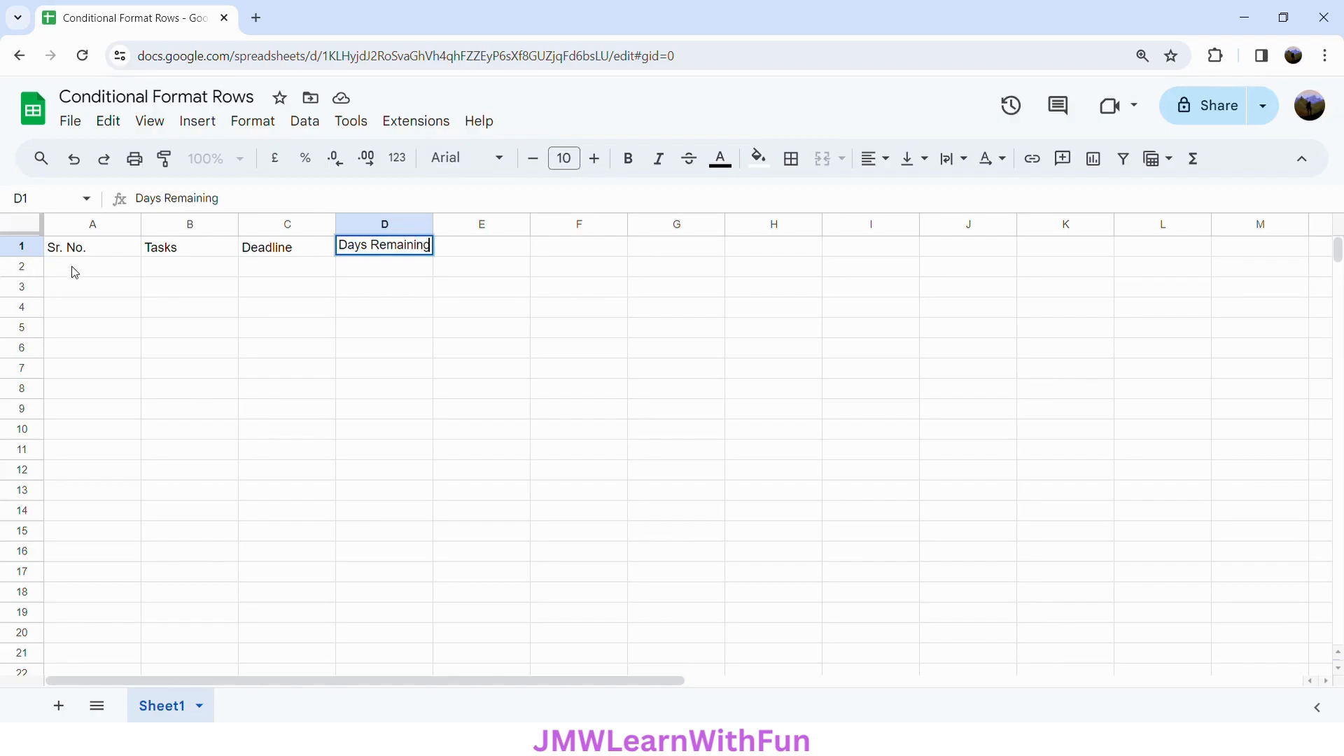
Step: Number the rows under Sr. No. from 1 to 10 in cells A2 to A11
left_click(77, 270)
type("1")
key("Return")
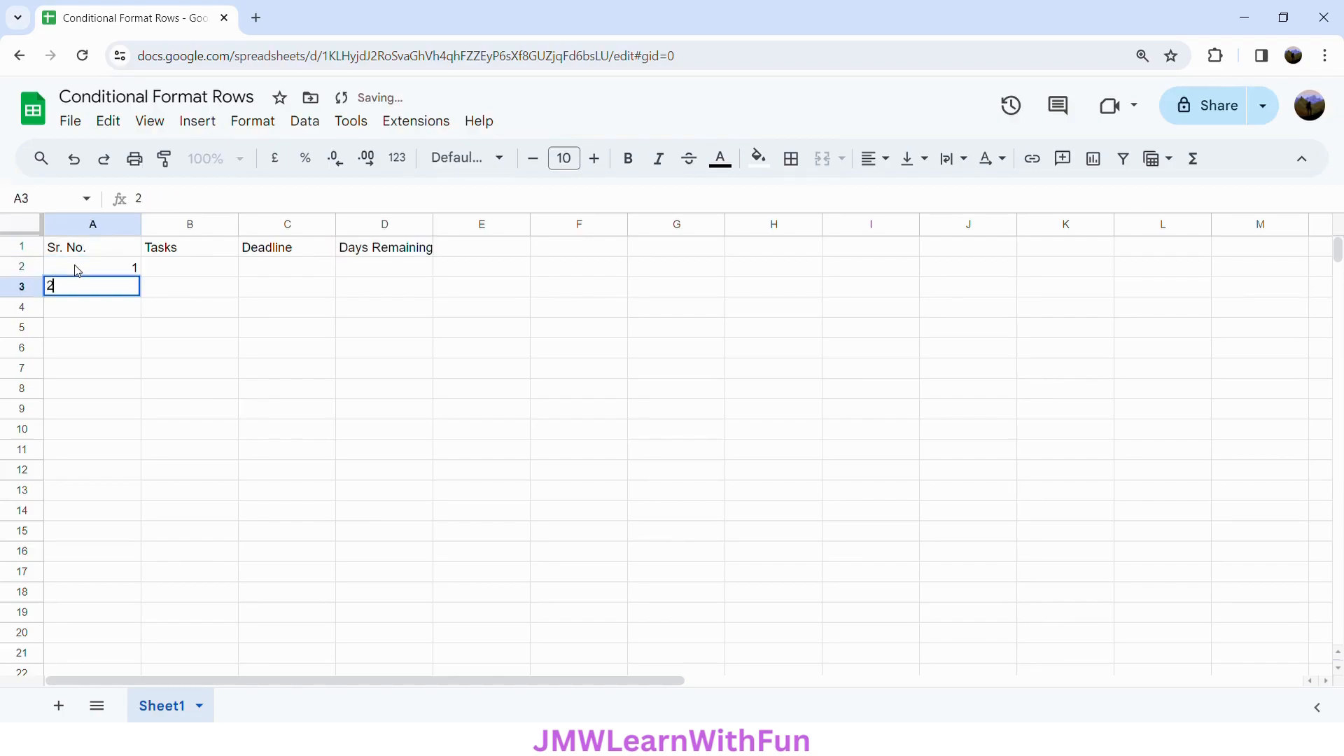
type("2")
key("Return")
left_click_drag(112, 270, 136, 455)
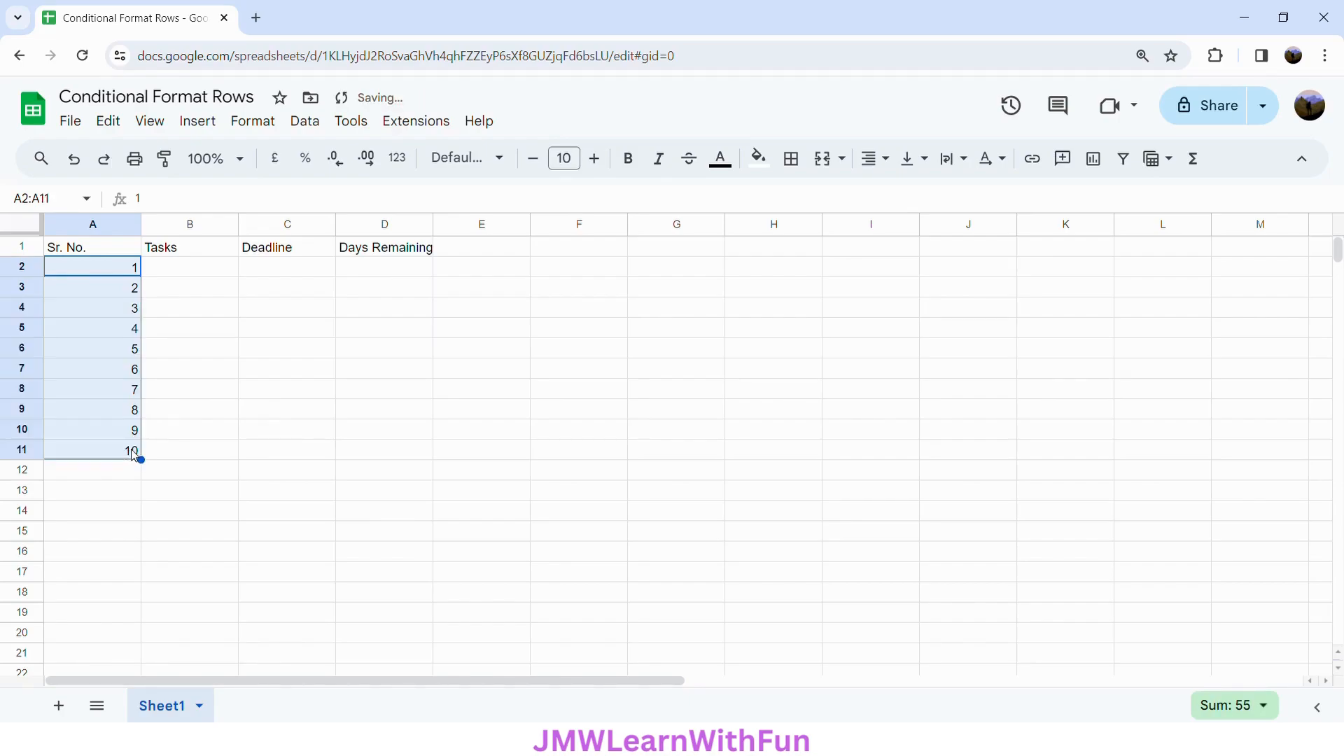
Step: Fill the Tasks column with Task1 through Task10 in cells B2 to B11
left_click(187, 275)
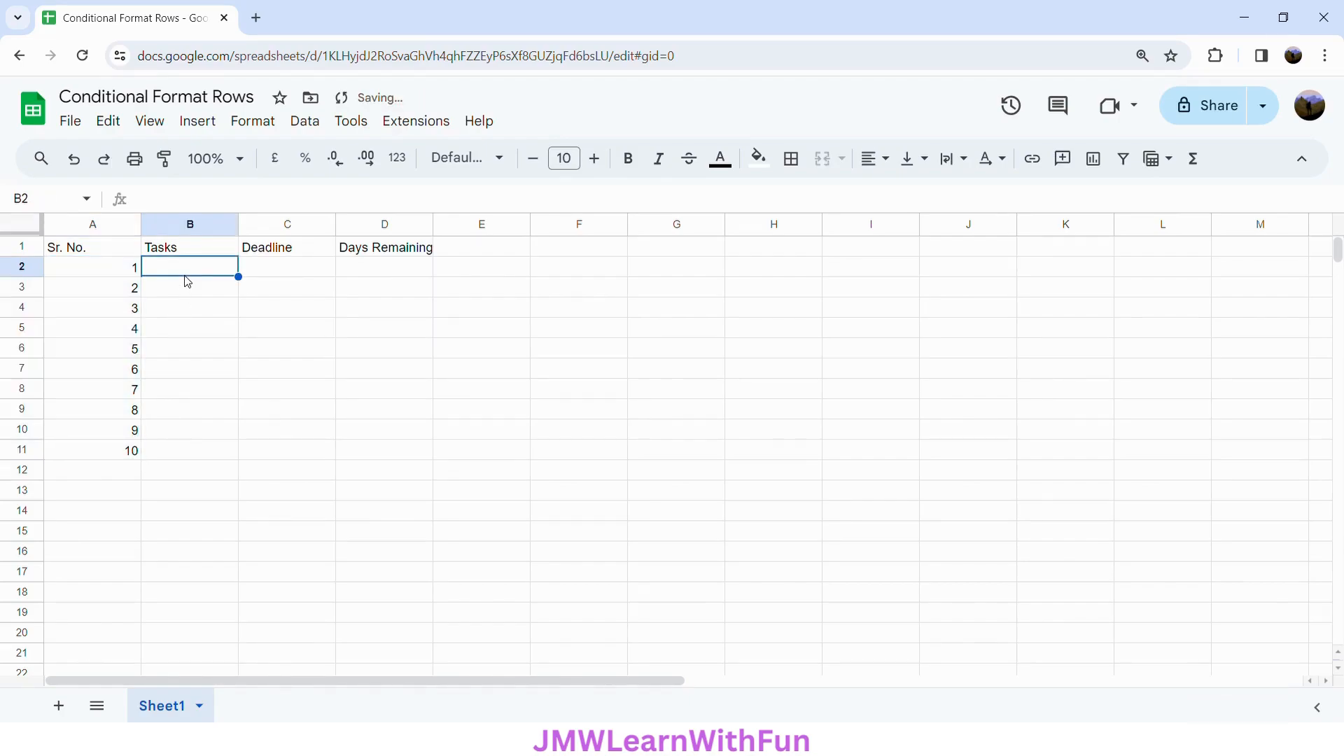
type("Tas")
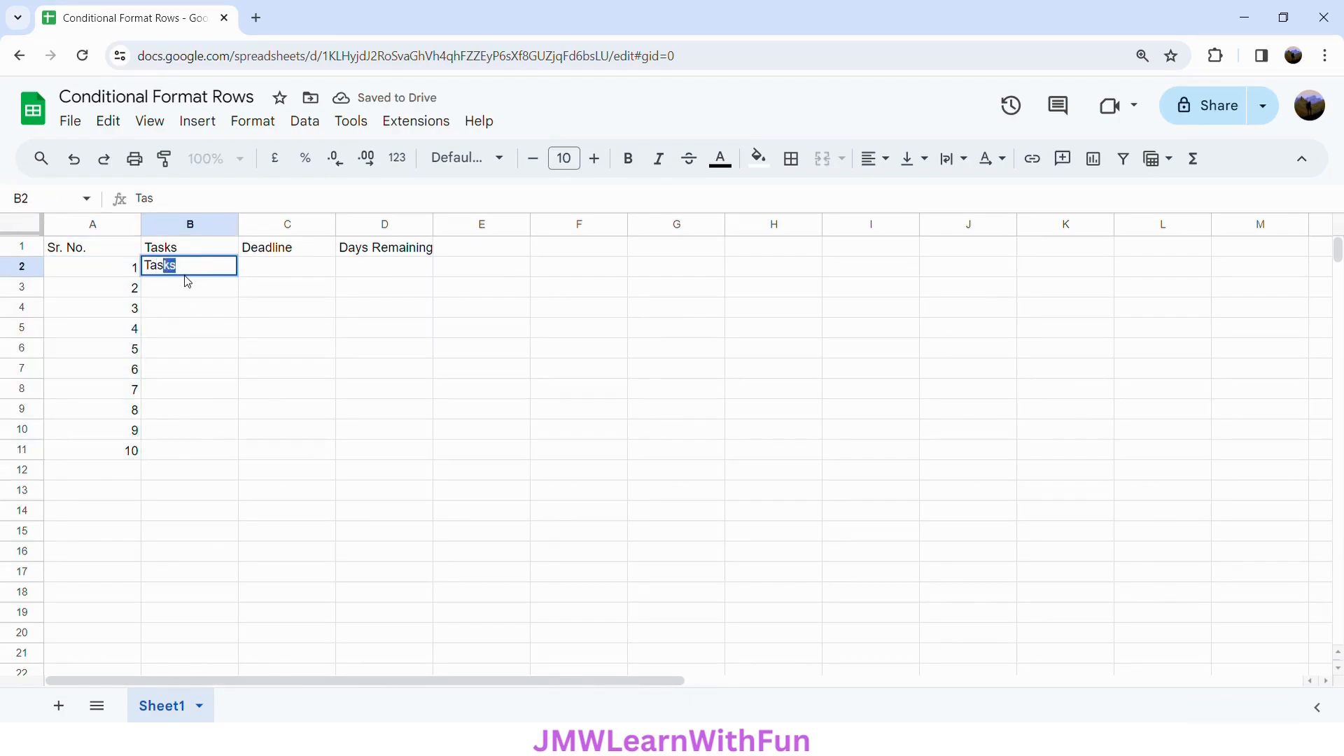
type("k1")
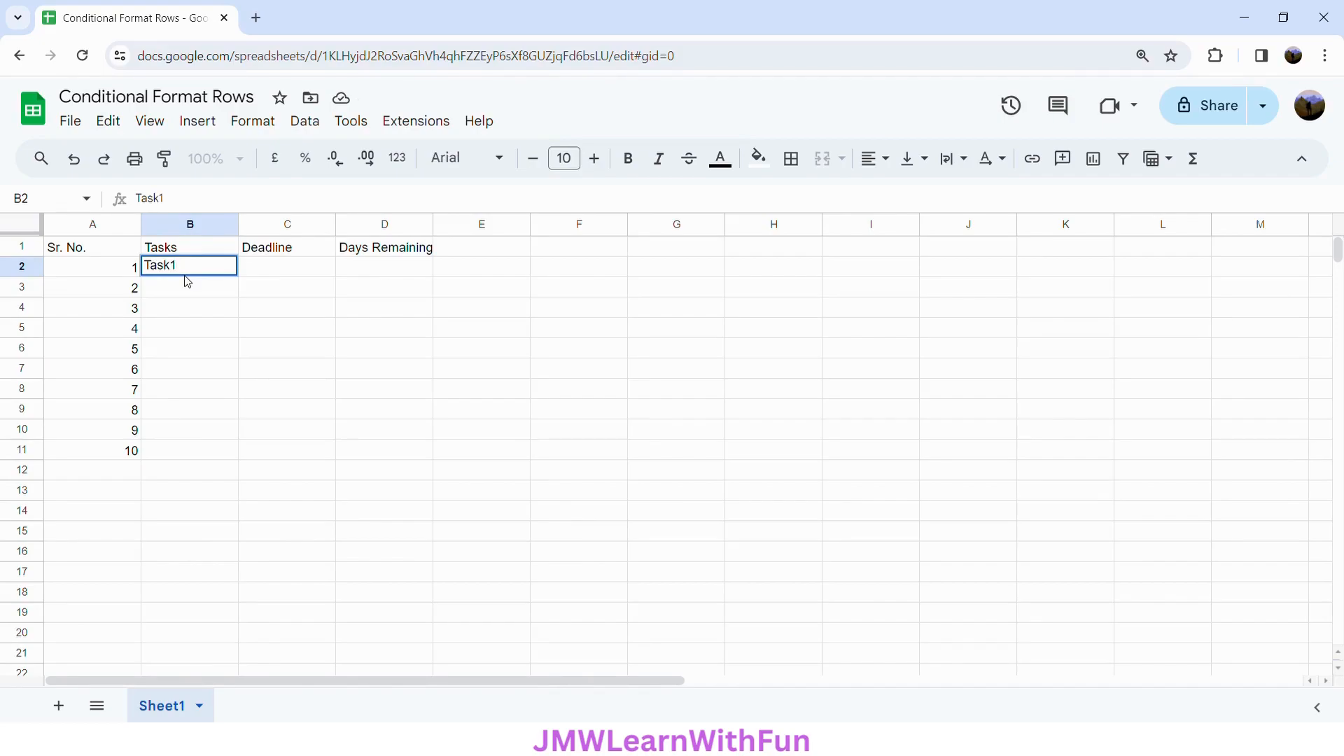
key("Return")
left_click(224, 273)
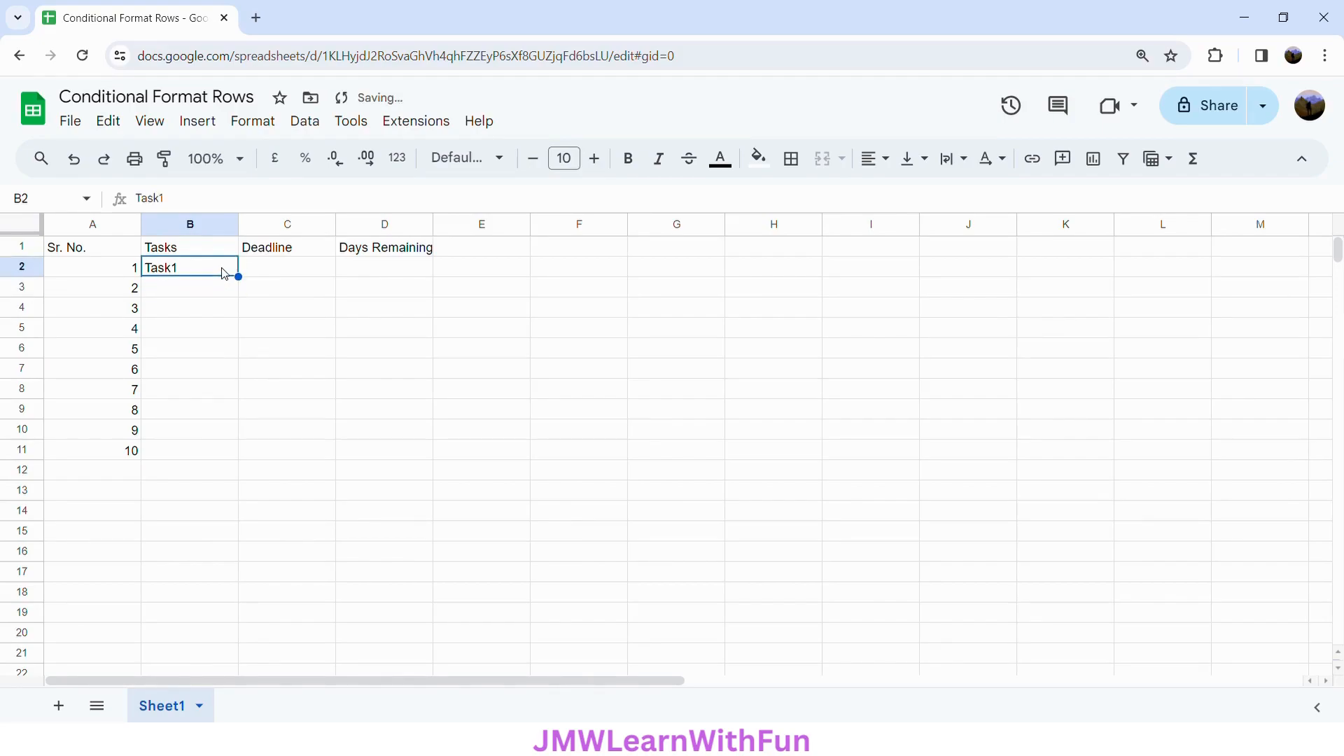
left_click_drag(242, 283, 244, 462)
Step: Fill the Deadline column with consecutive dates from 20-02-2024 to 29-02-2024 in cells C2 to C11
left_click(284, 276)
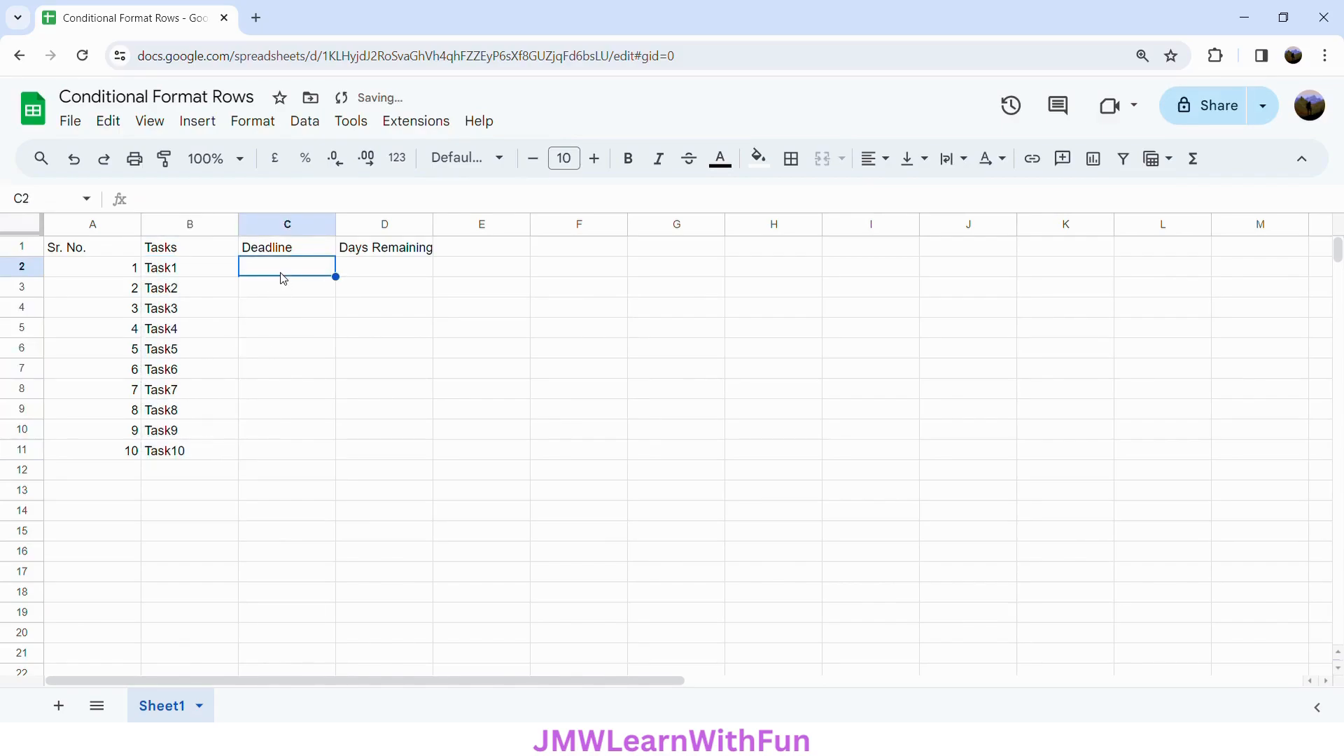
type("20-02-2024")
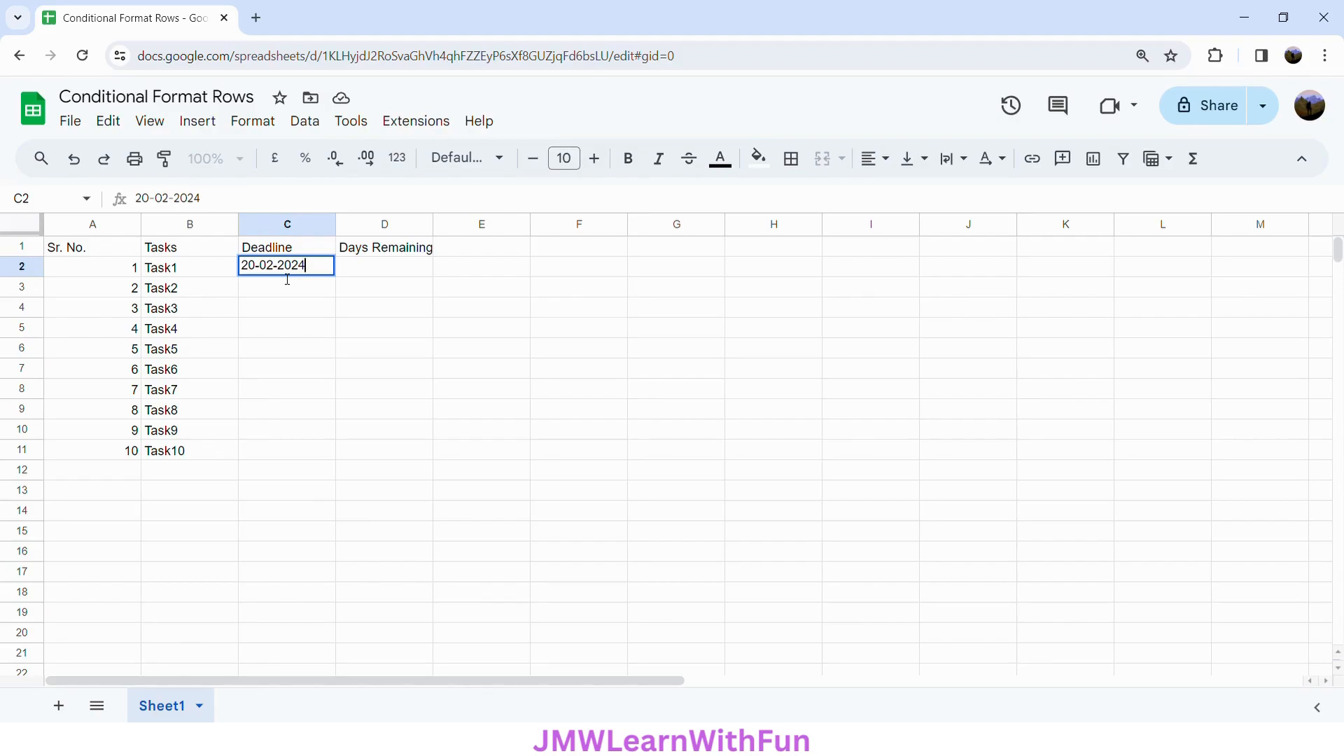
key("Return")
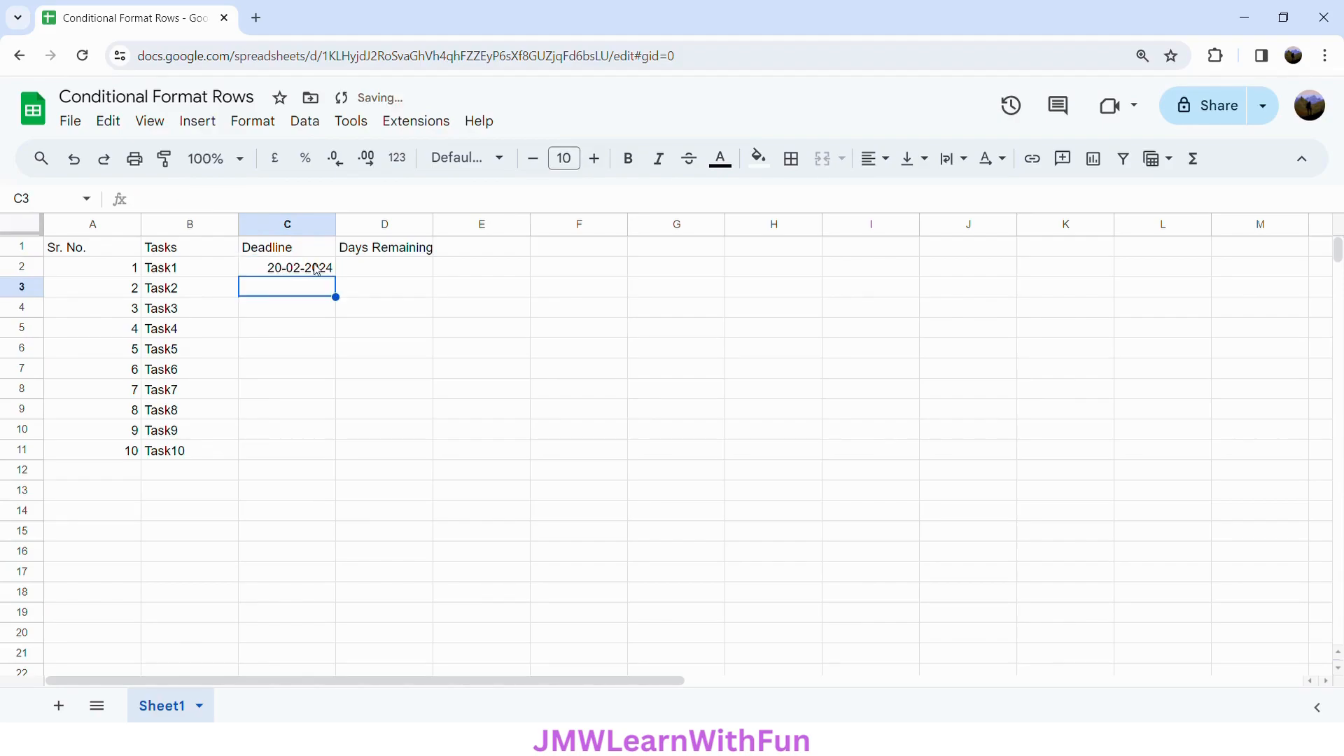
left_click(317, 270)
left_click_drag(336, 277, 337, 468)
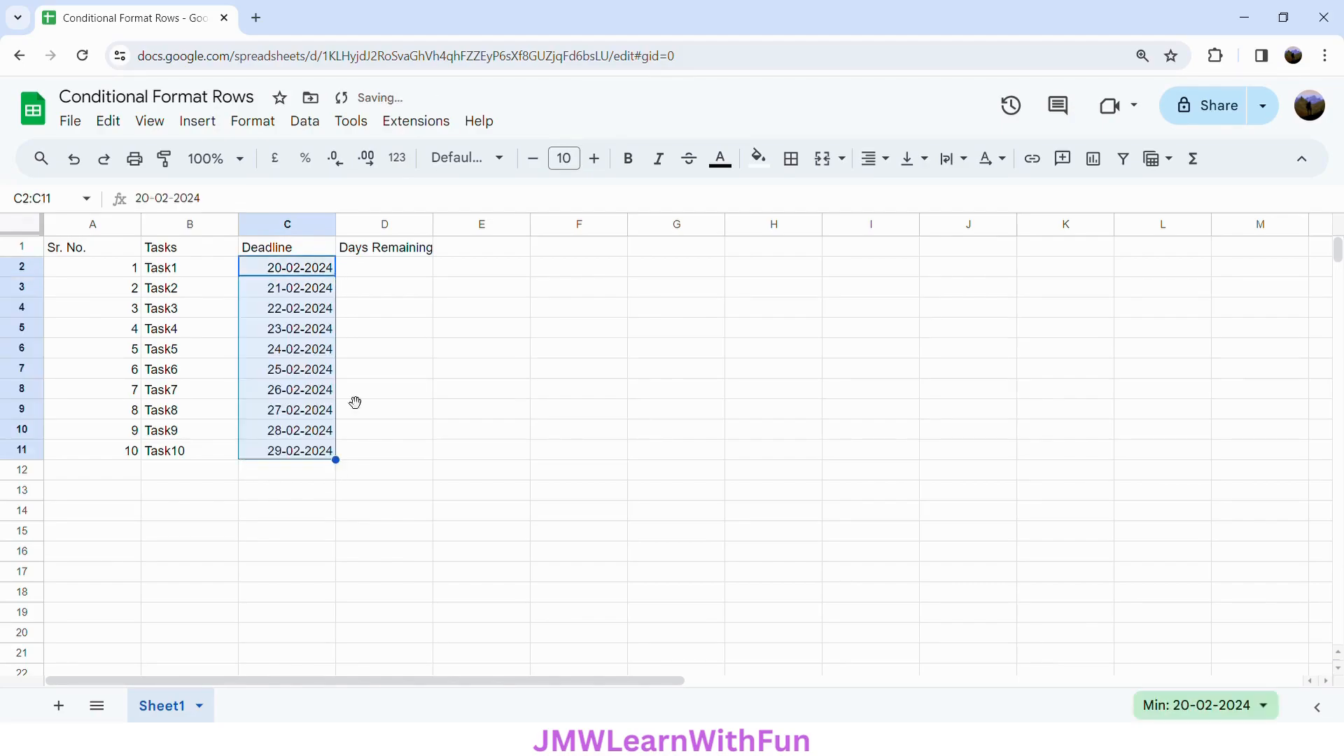
Step: Calculate the days remaining with =DAYS(C2,TODAY()) in D2 and apply the formula down to D11
left_click(356, 272)
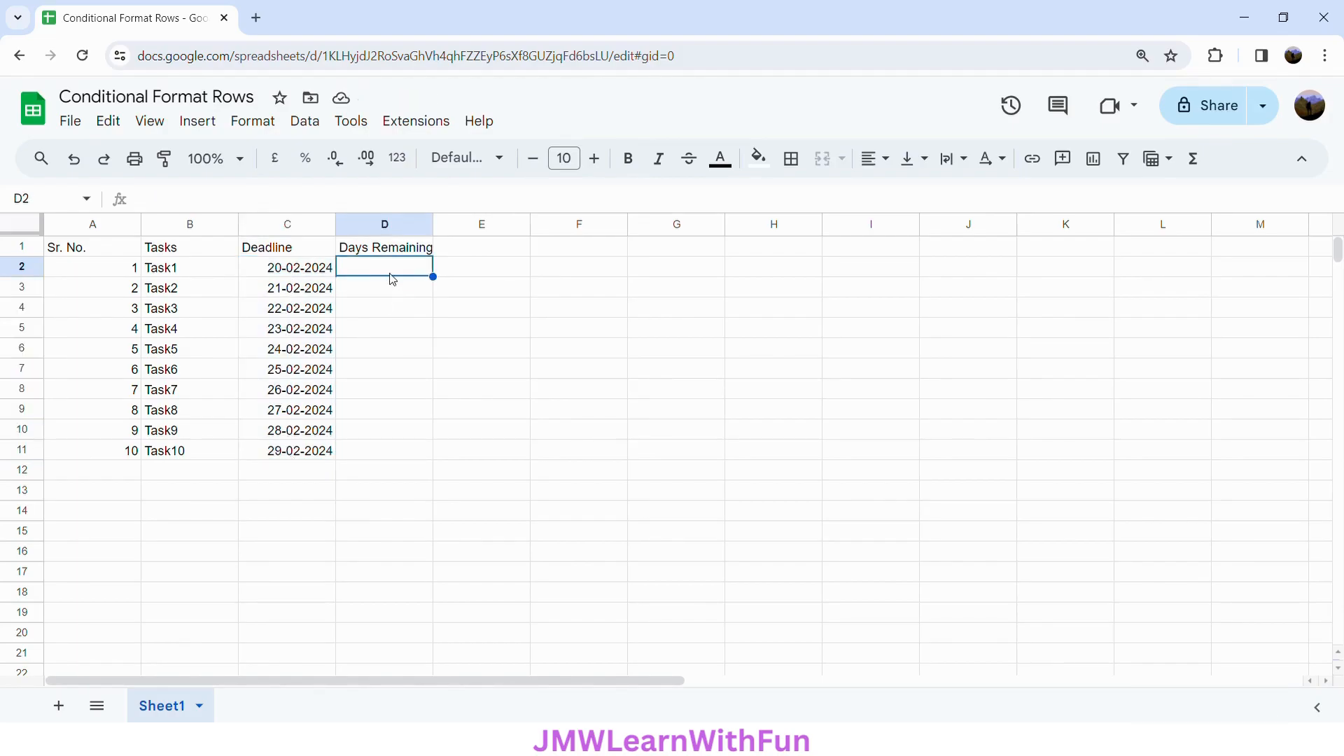
type("=D")
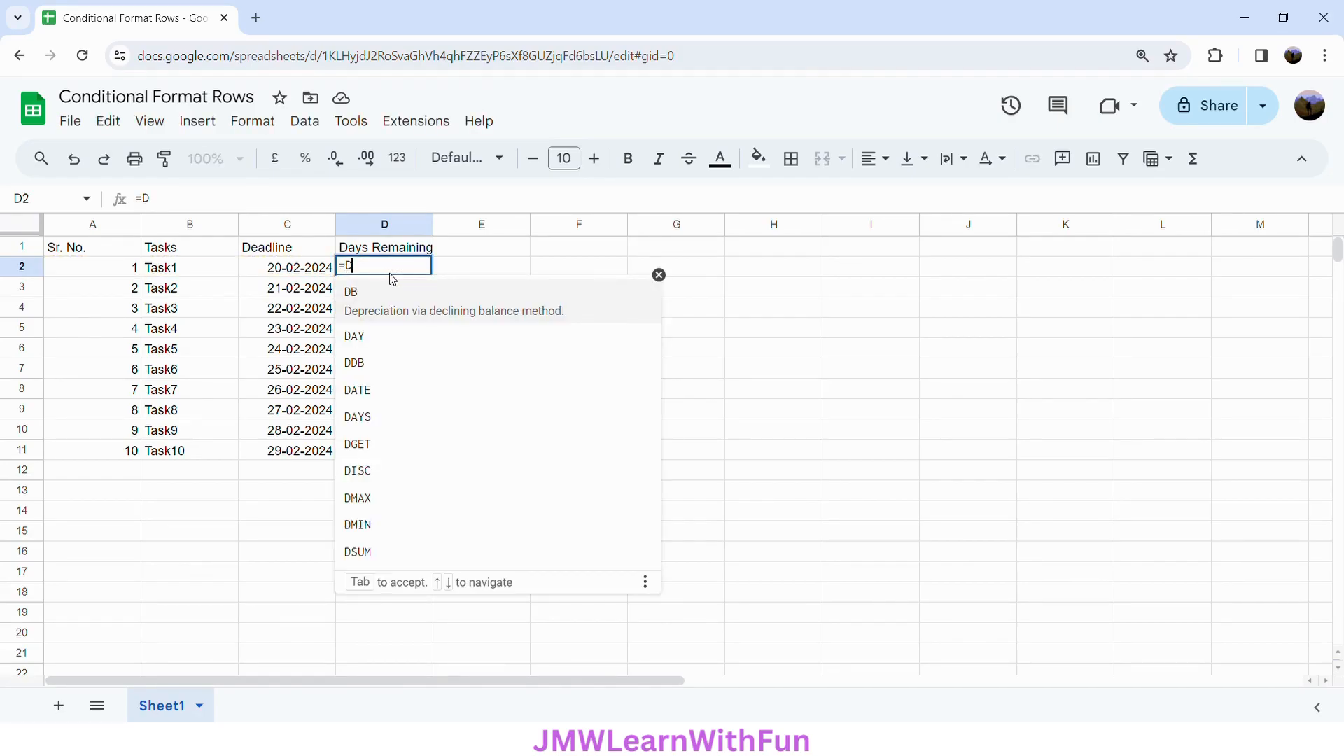
key("Down")
key("Down")
key("Down")
key("Down")
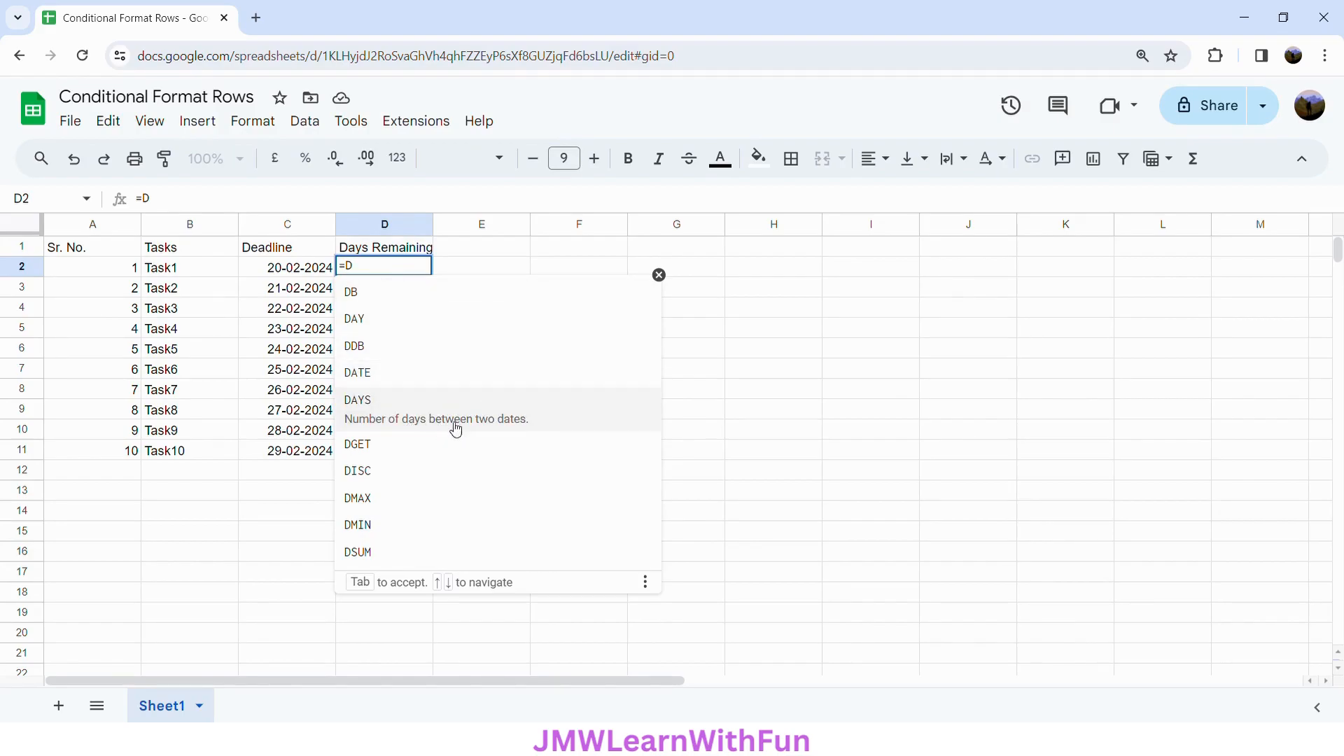
left_click(553, 413)
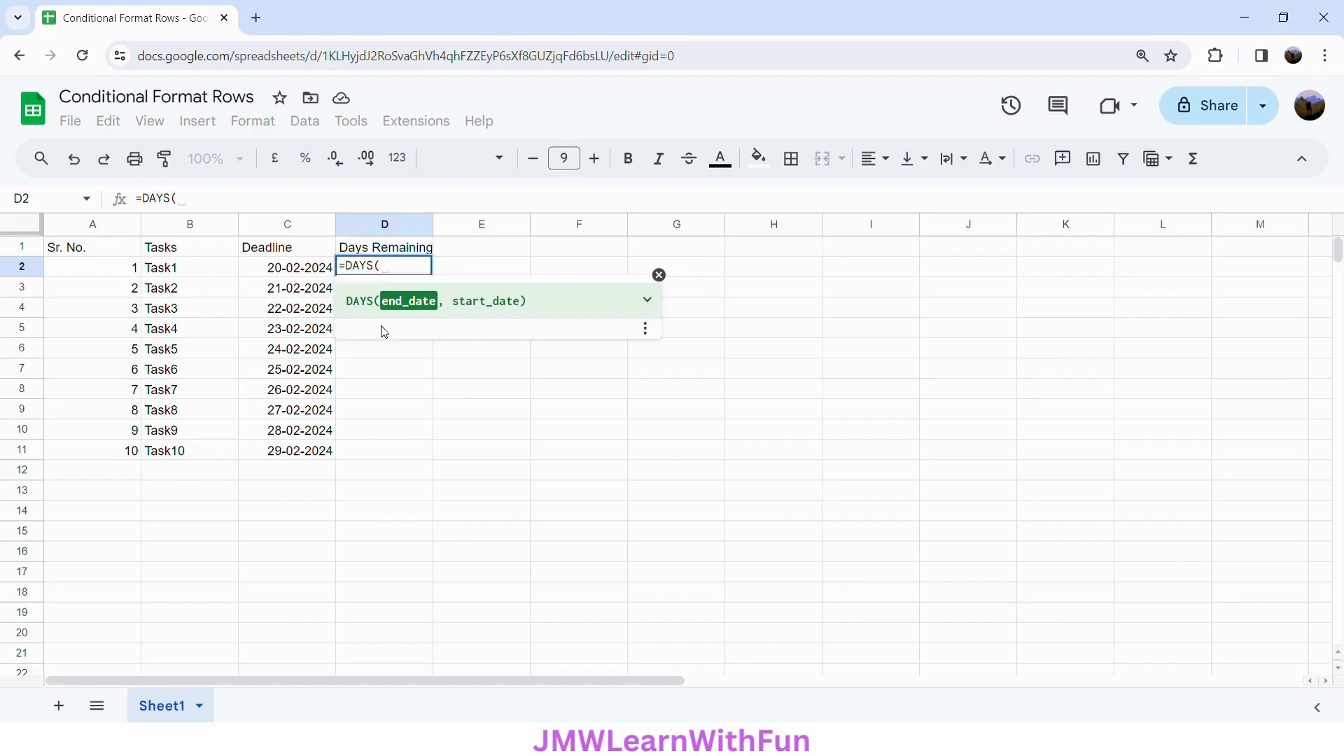
left_click(269, 273)
type(",")
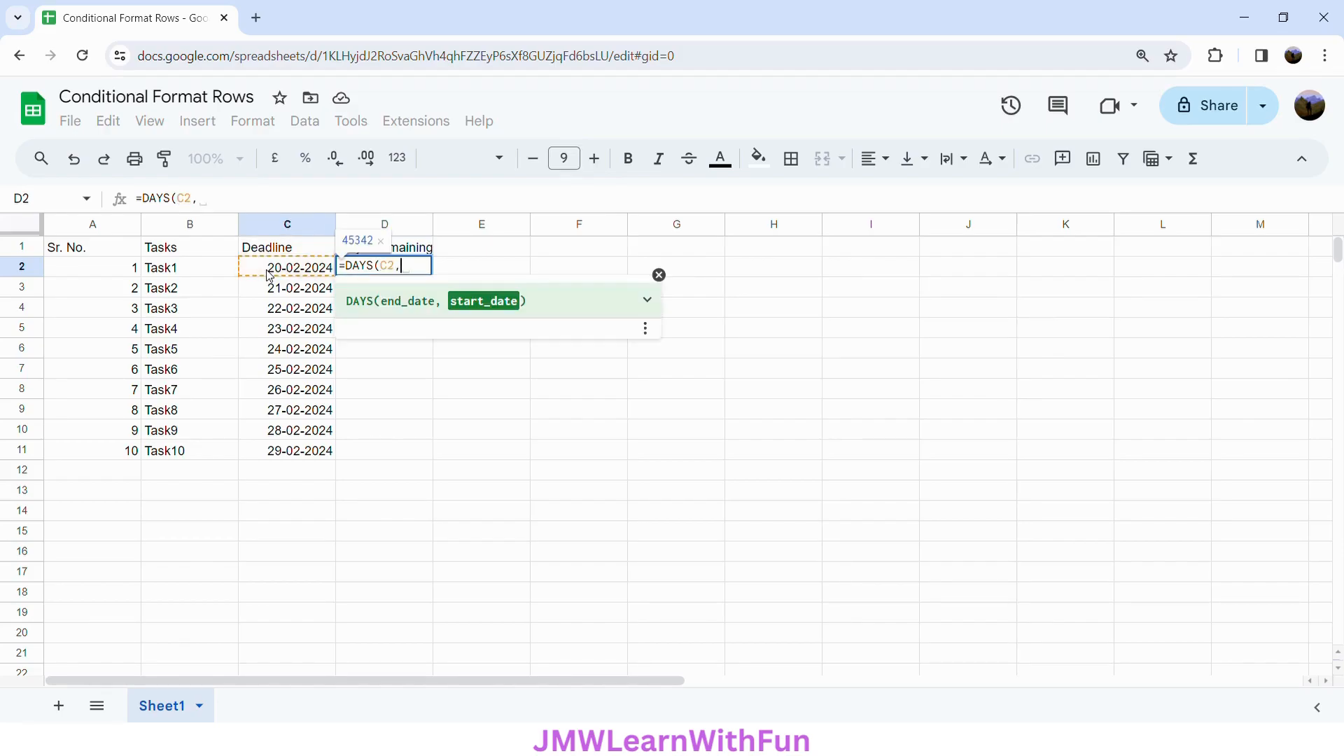
type("T")
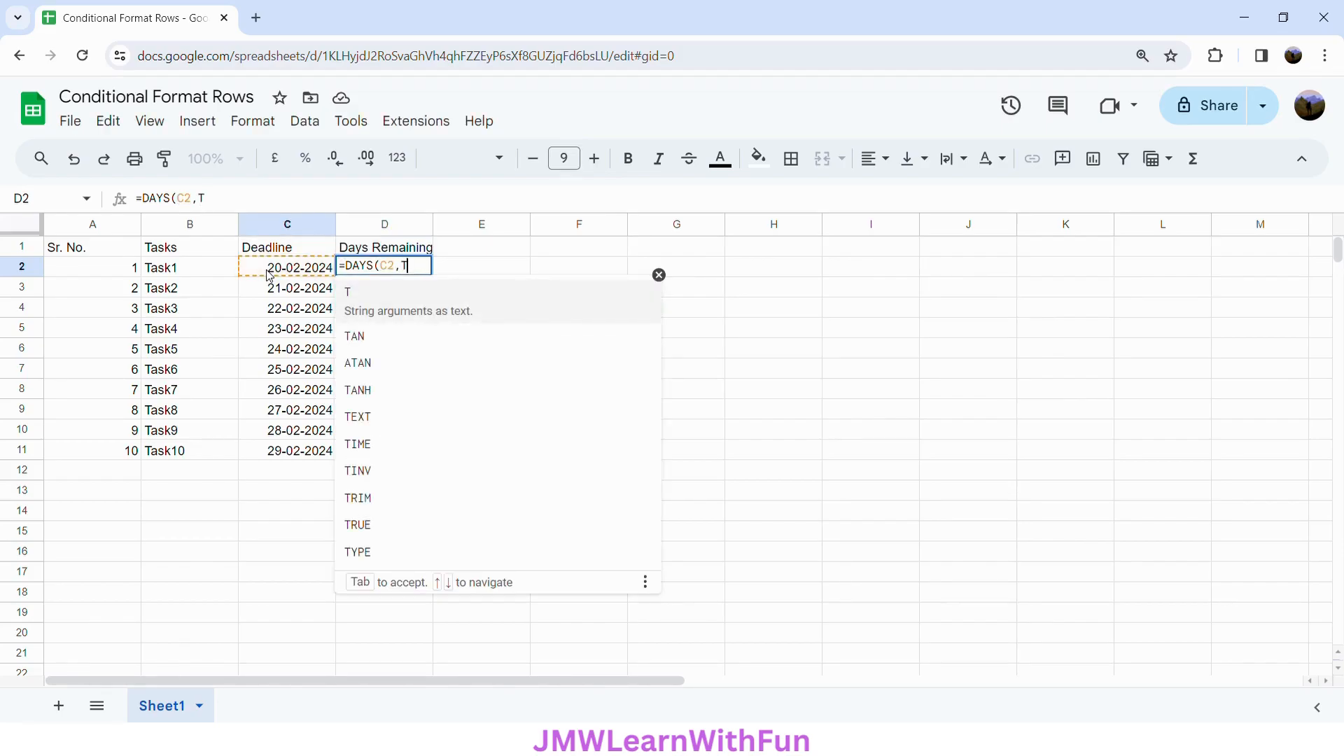
type("O")
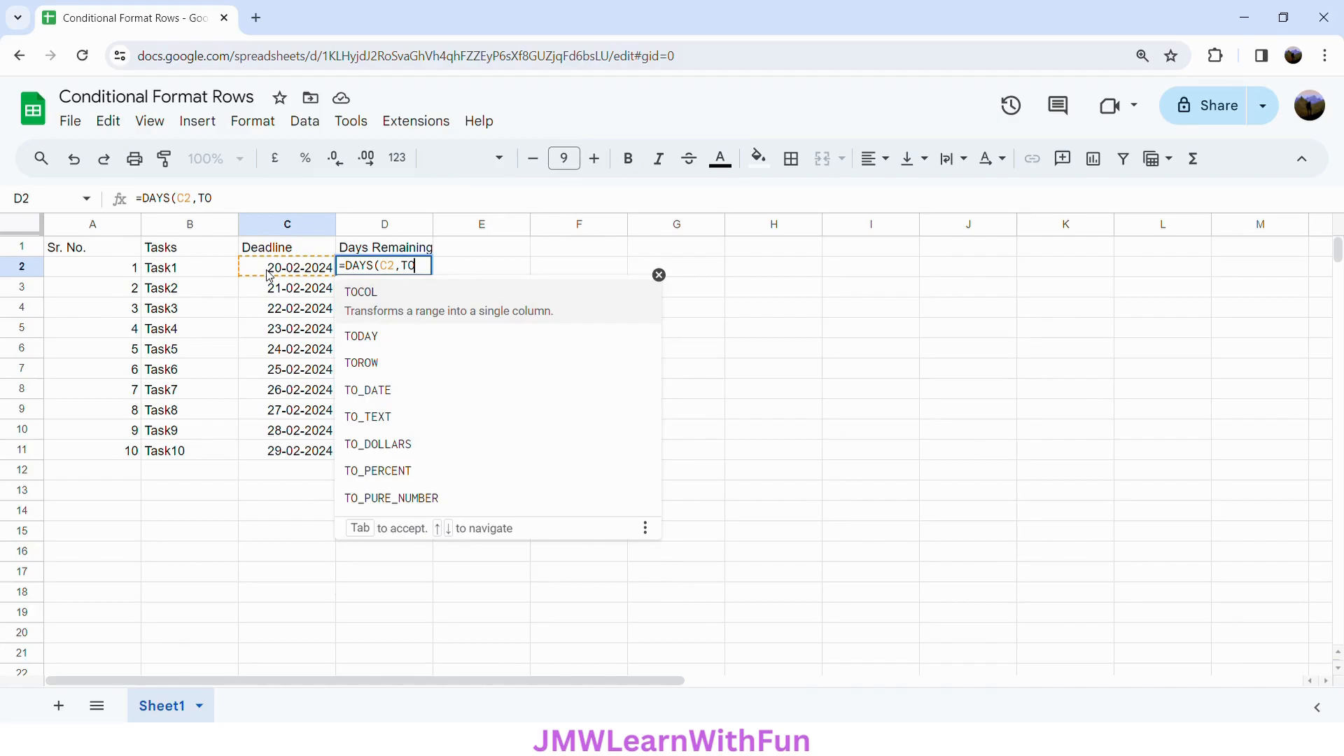
type("DAY")
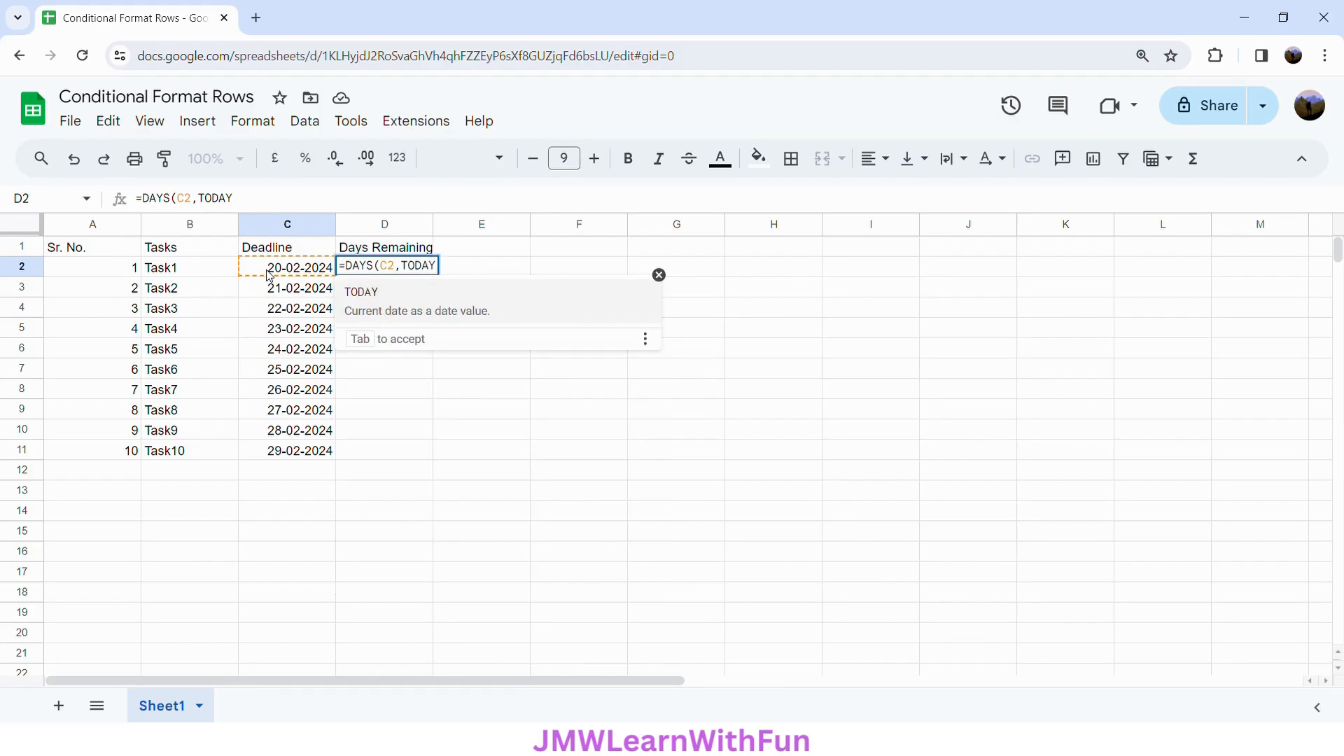
left_click(452, 323)
type(")")
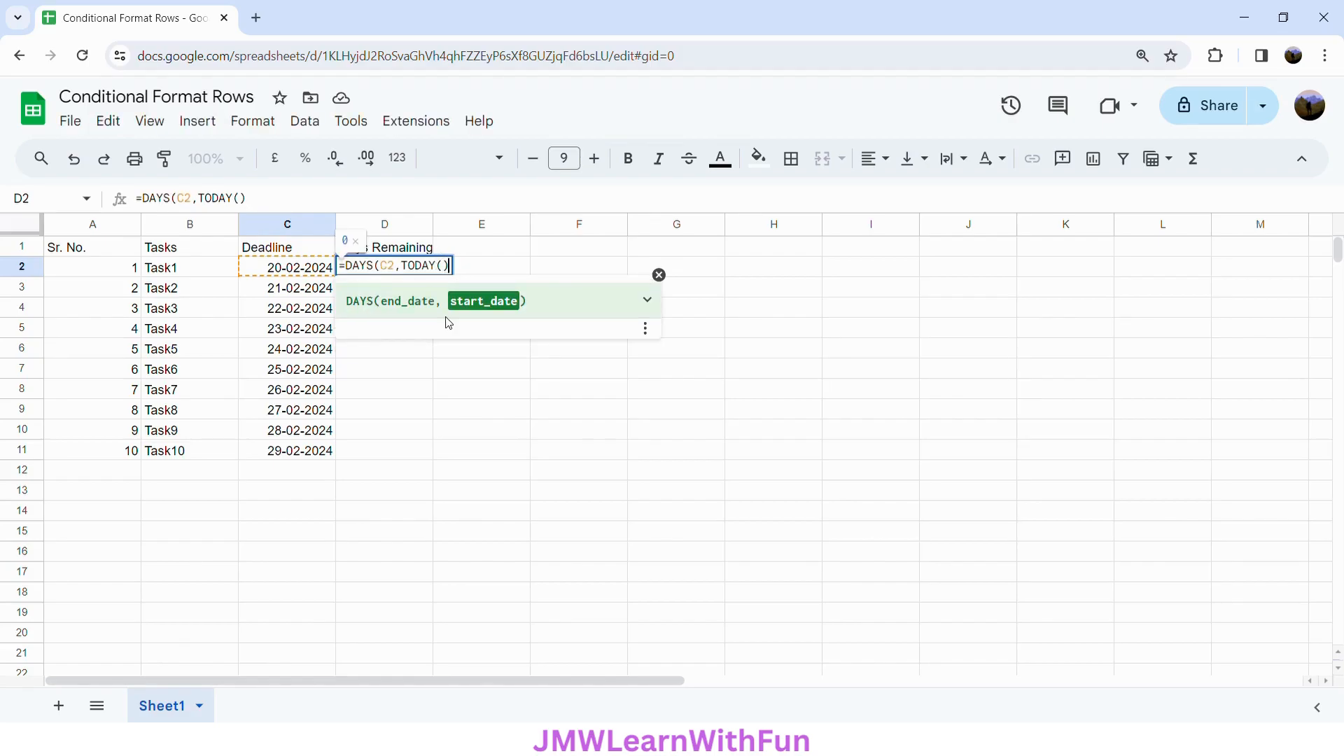
type(")")
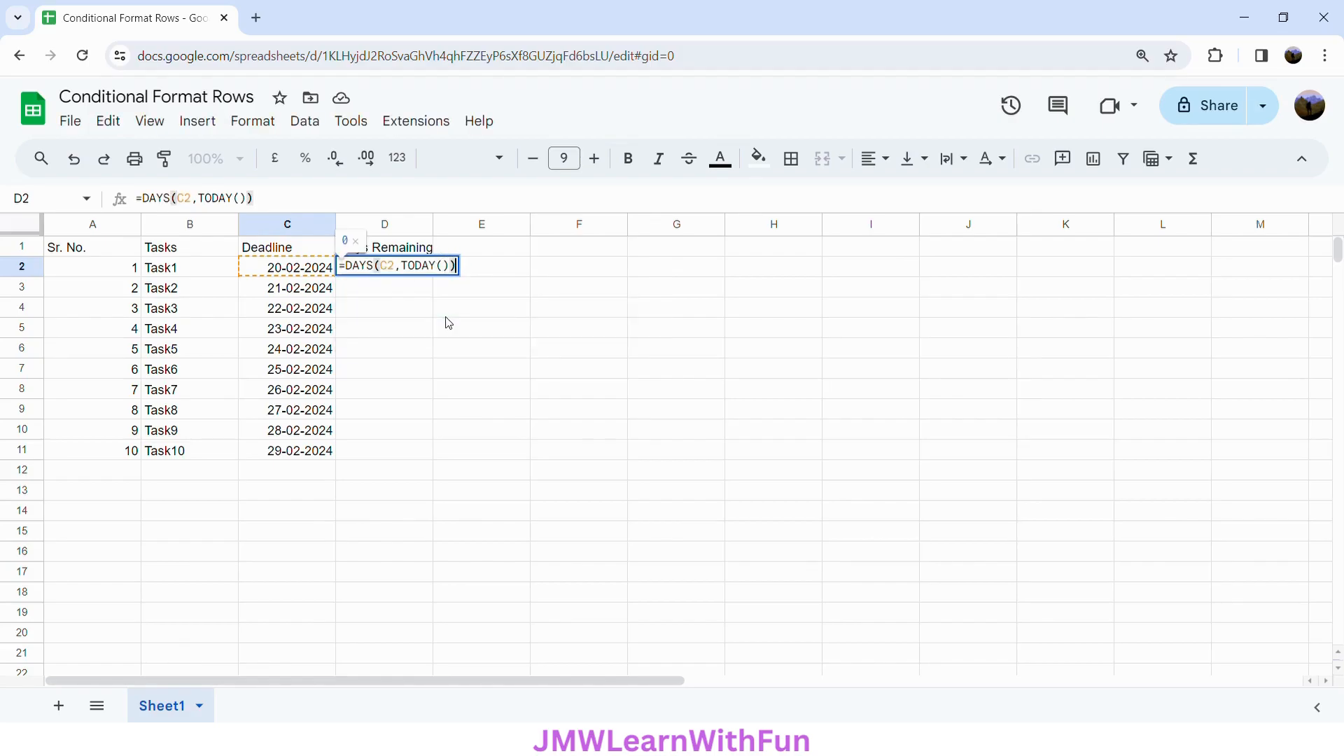
key("Return")
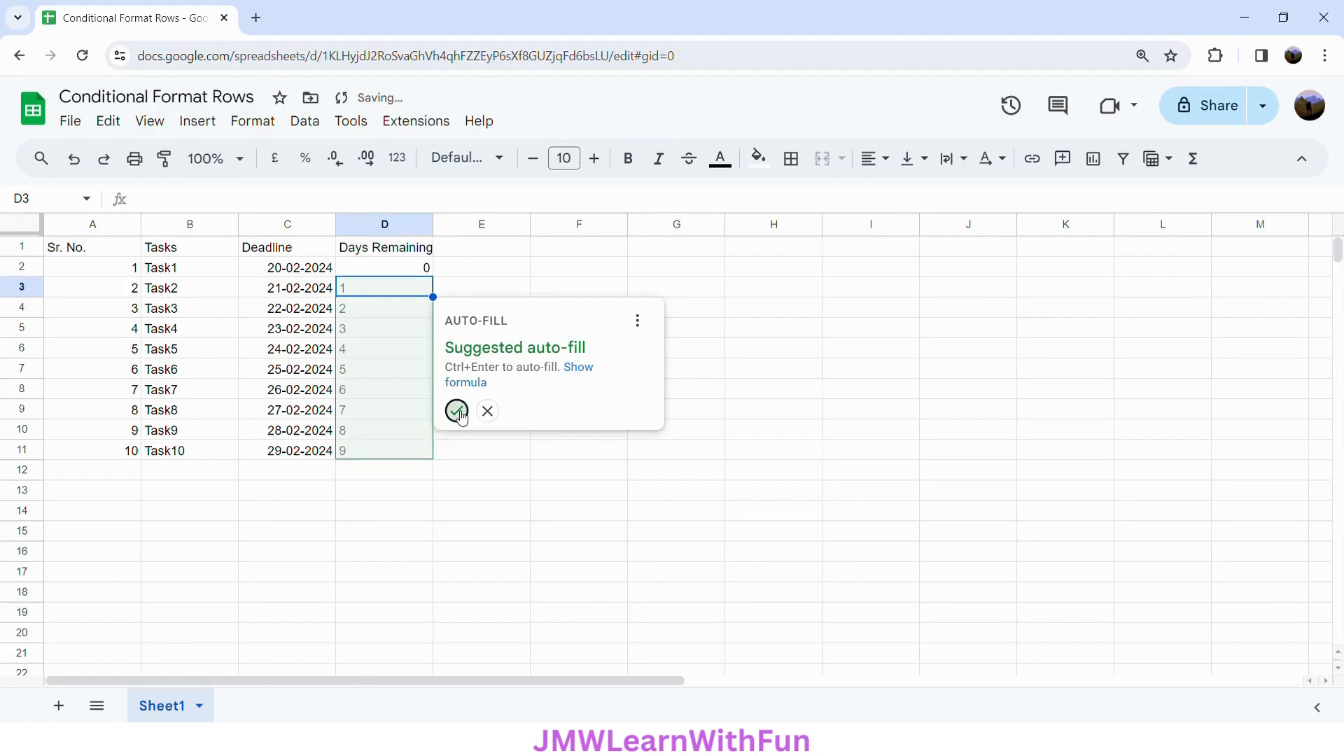
left_click(457, 411)
Step: Enter the current date in cell F2 with the formula =TODAY()
left_click(579, 275)
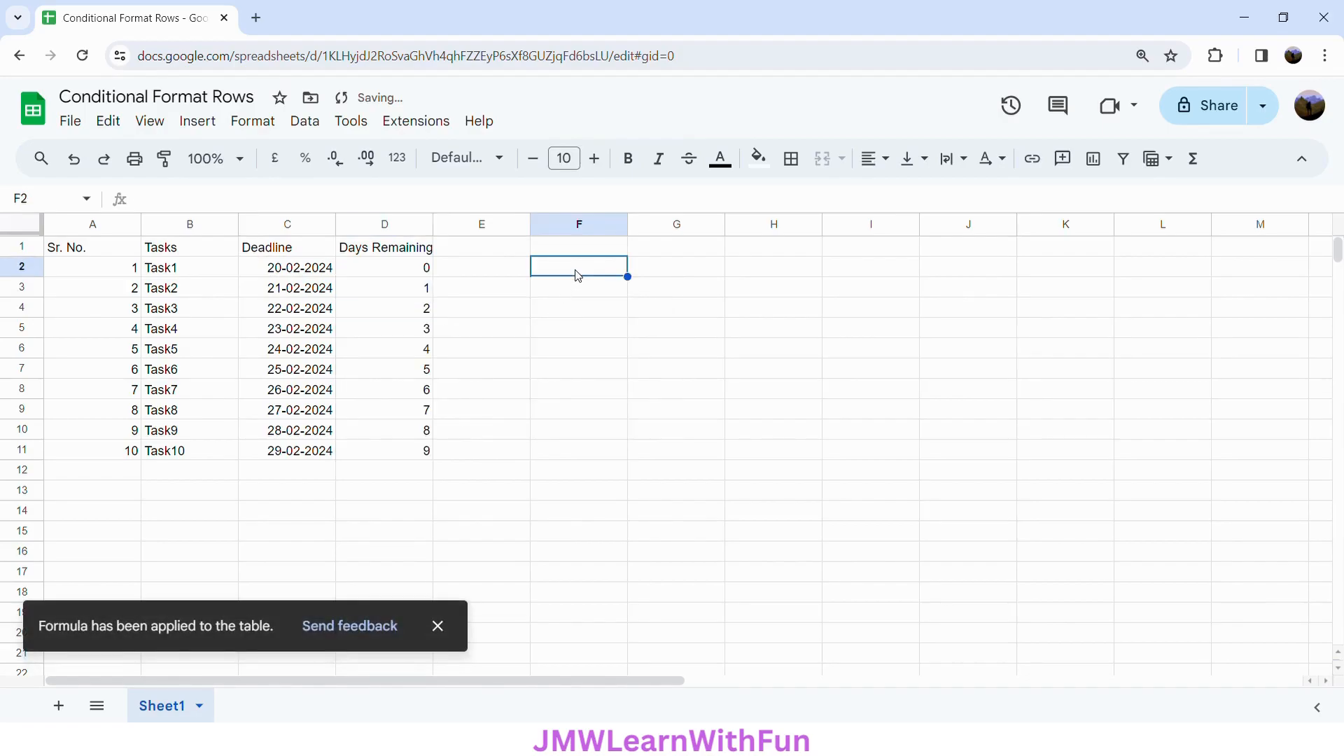
type("T")
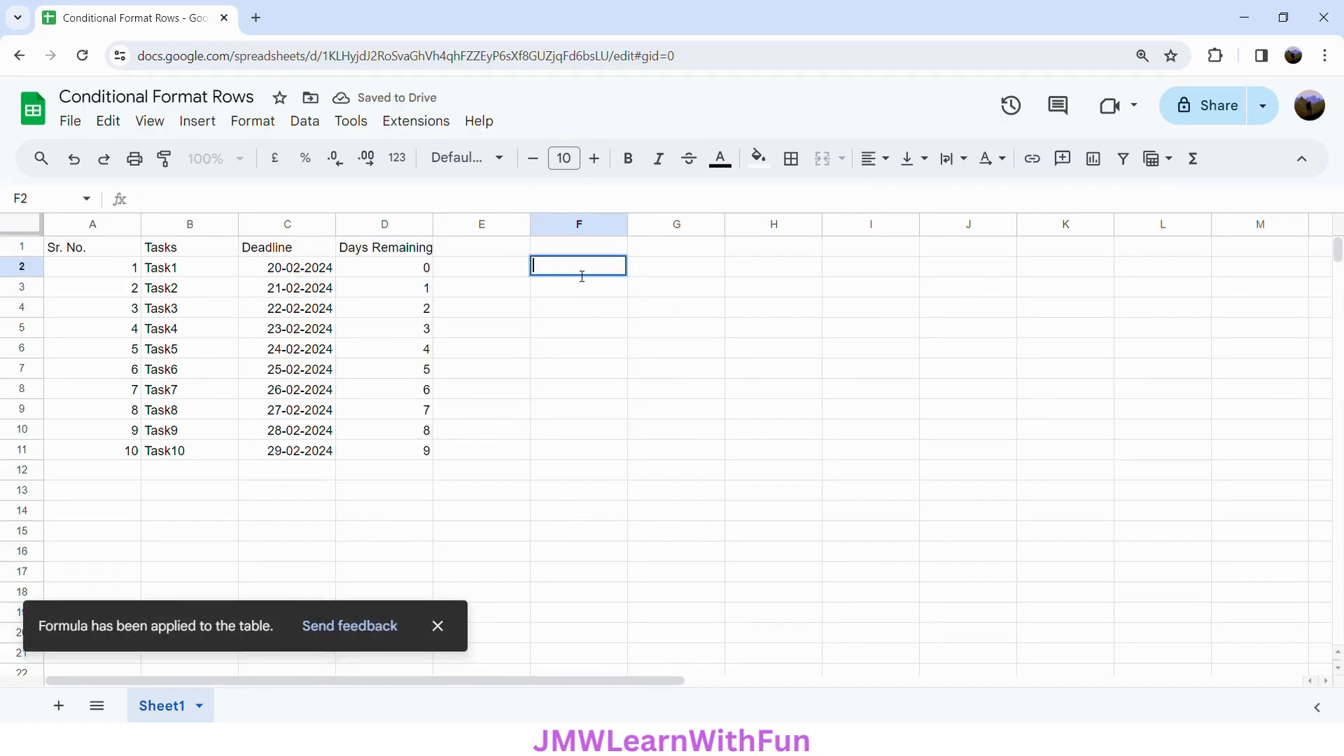
type("=TO")
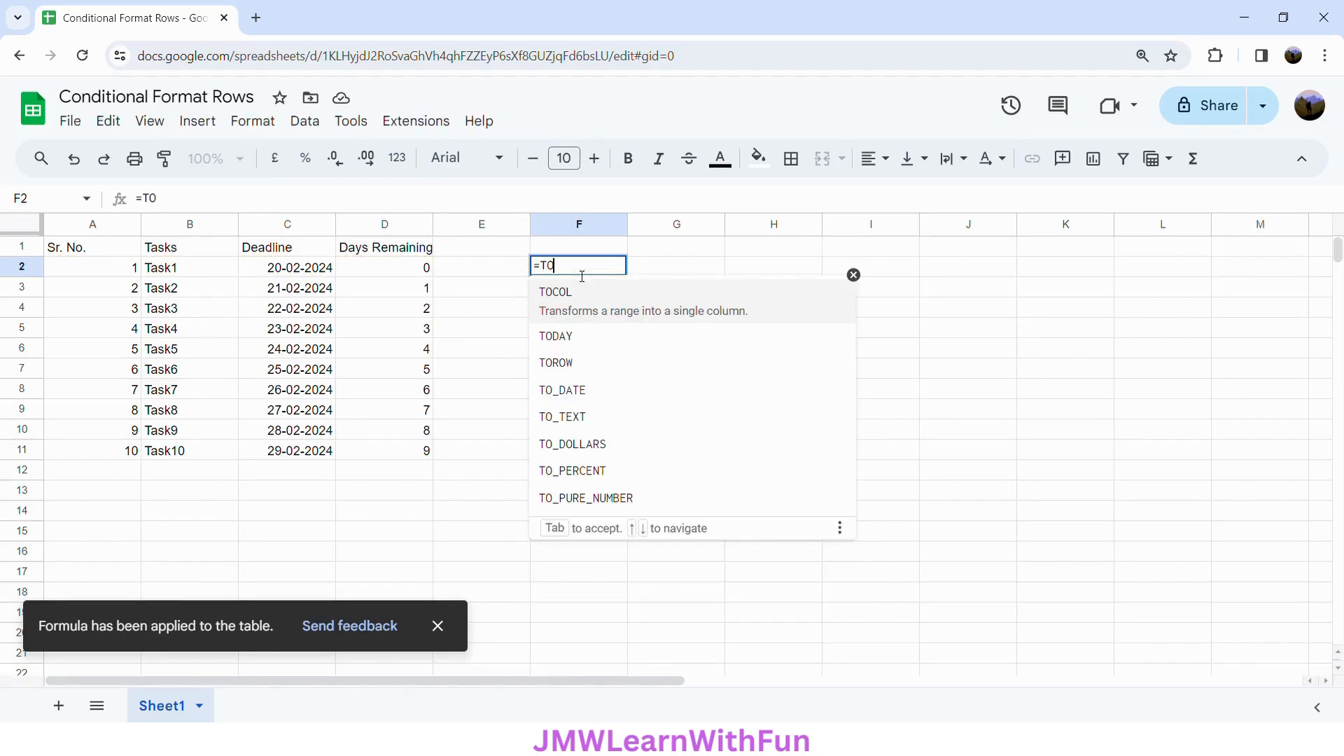
type("DAY")
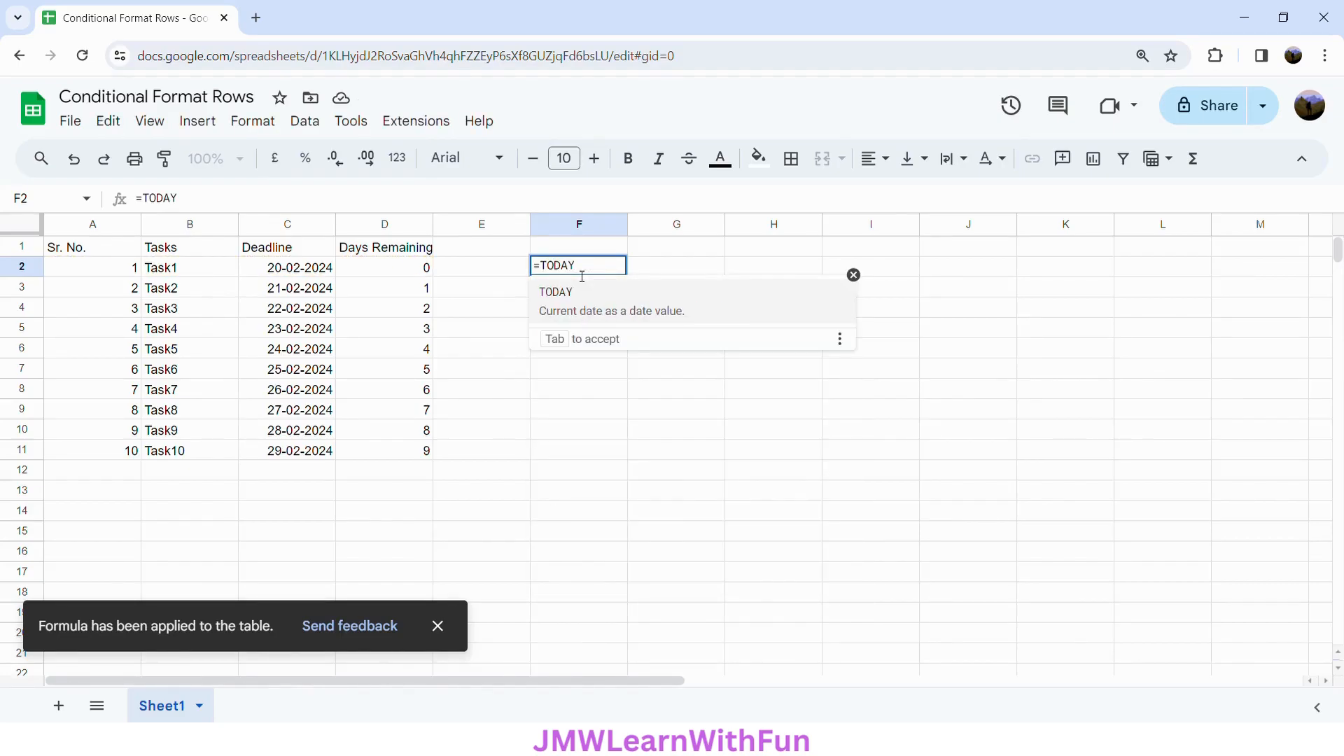
type("()")
key("Return")
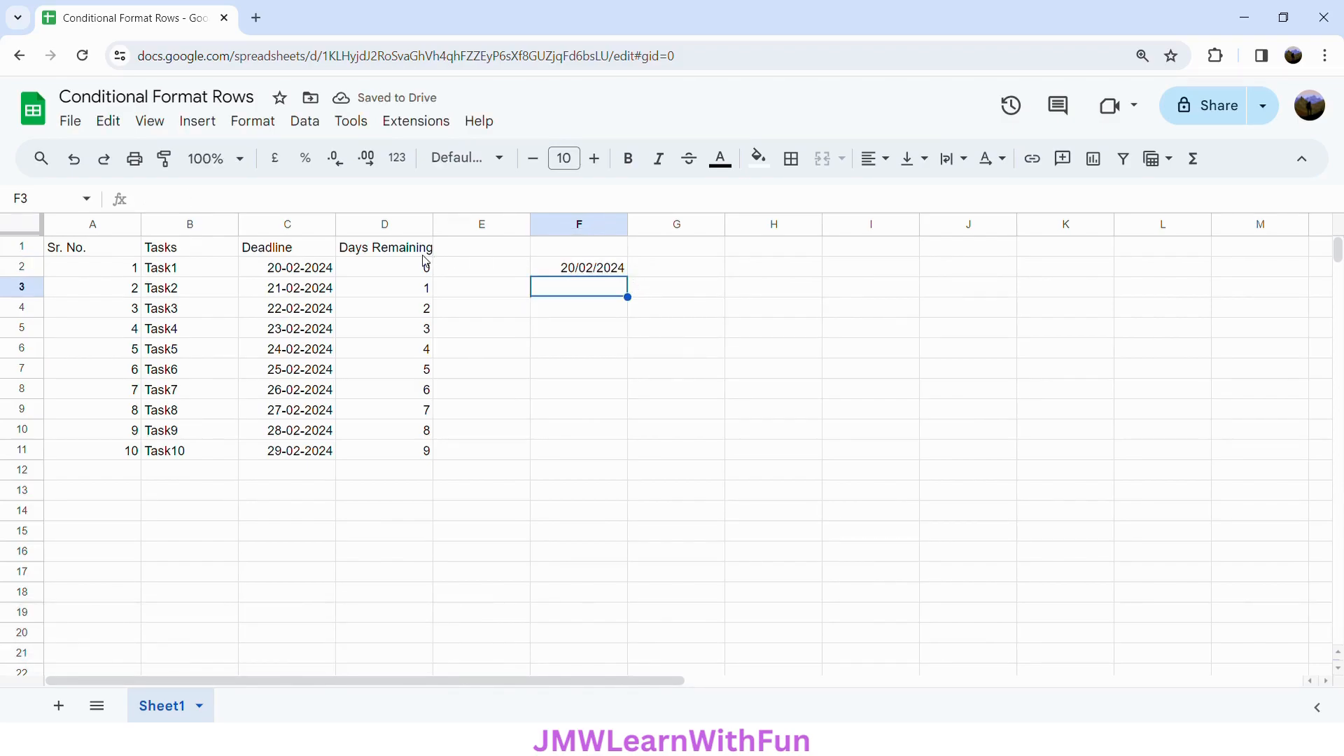
Step: Add the header Or in cell E1, beside Days Remaining
left_click(461, 250)
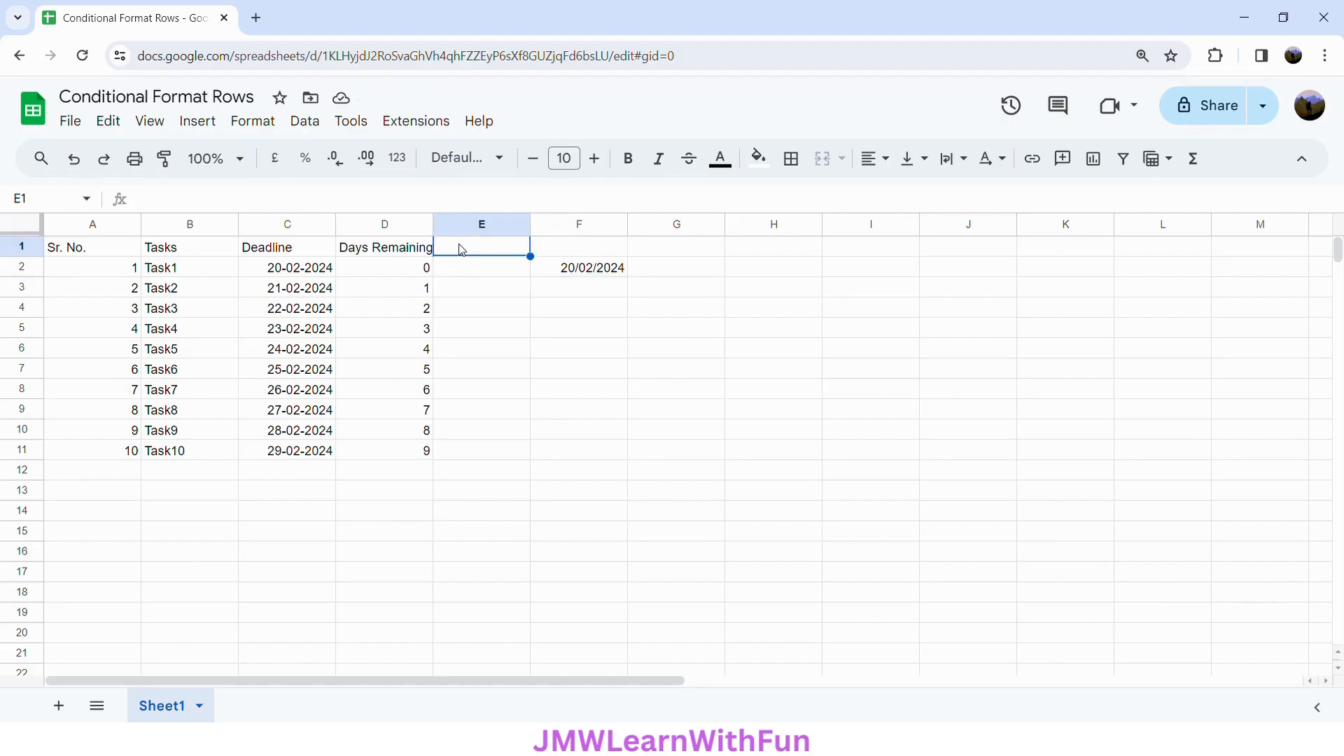
left_click(378, 255)
left_click(442, 254)
type("Or")
key("Return")
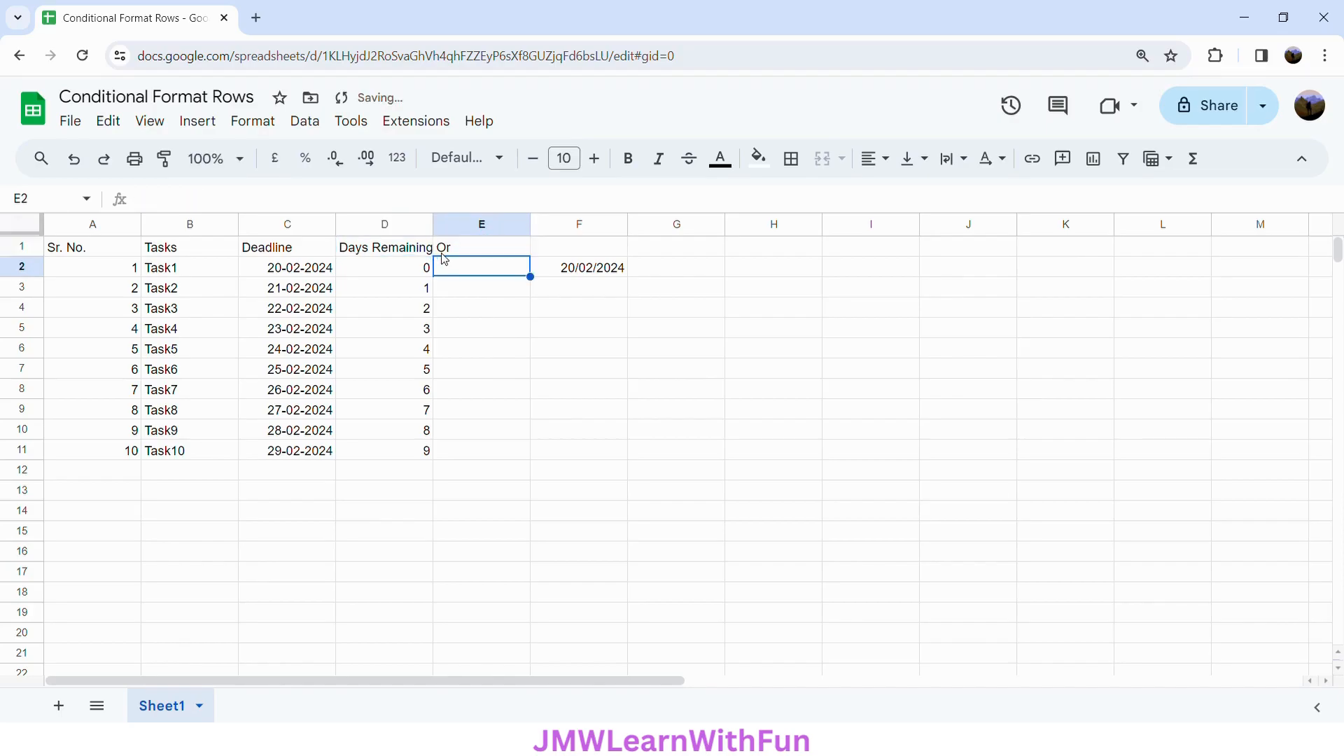
Step: Calculate the remaining days with =DATEDIF(TODAY(),C2,"D") in E2 and apply the suggested auto-fill down to E11
type("=DA")
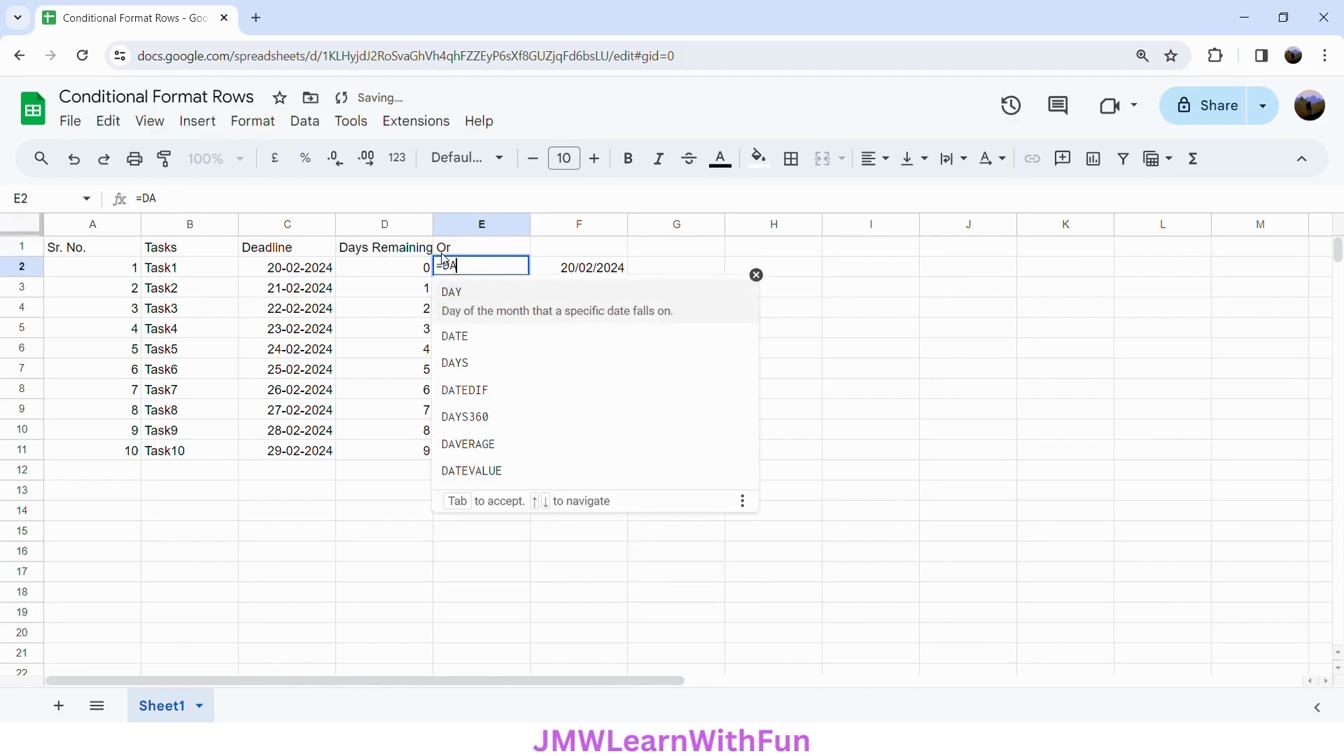
key("Down")
key("Down")
key("Down")
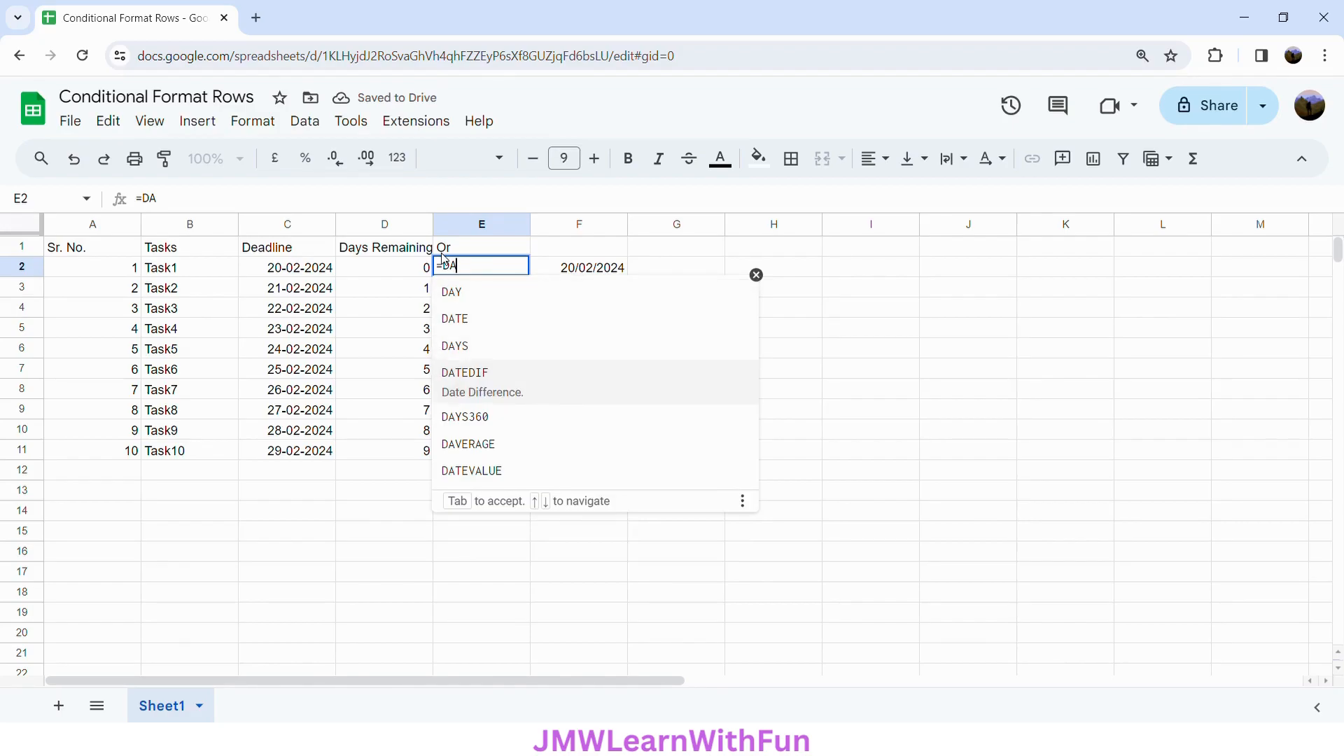
left_click(545, 392)
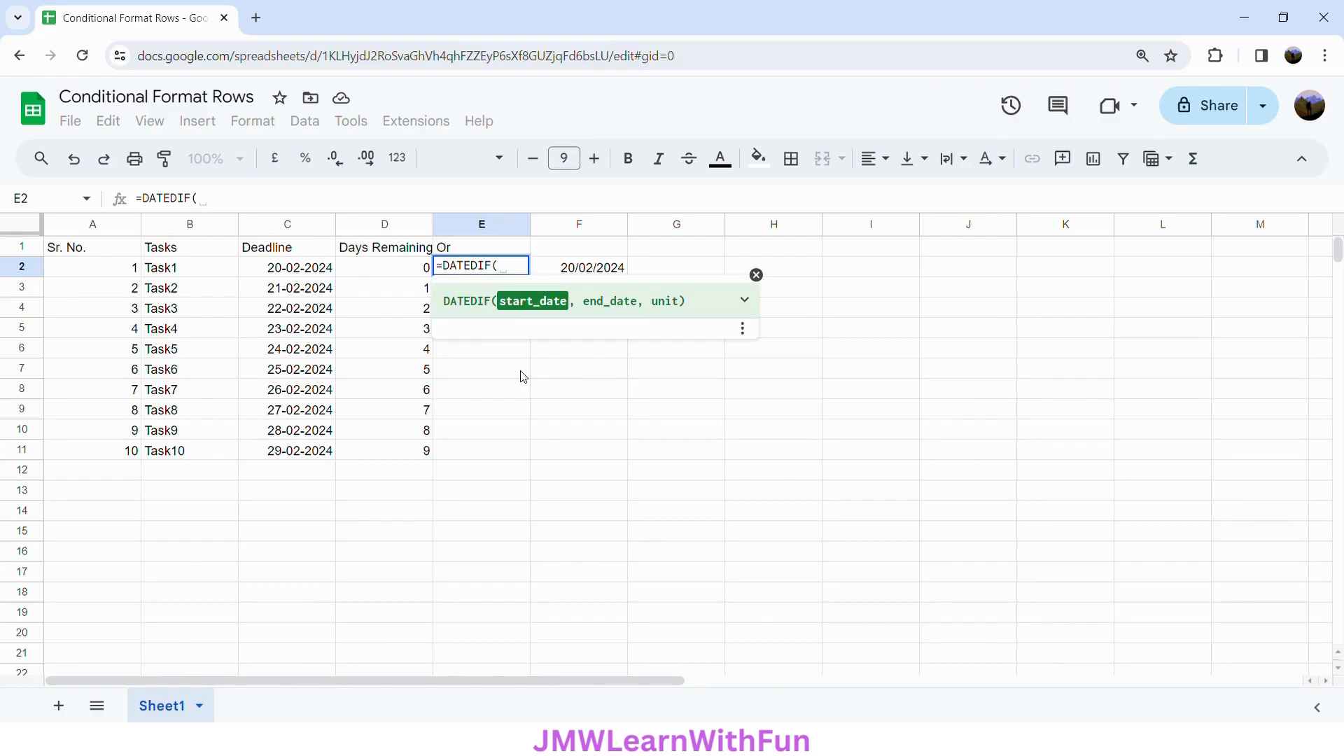
type("TODAY")
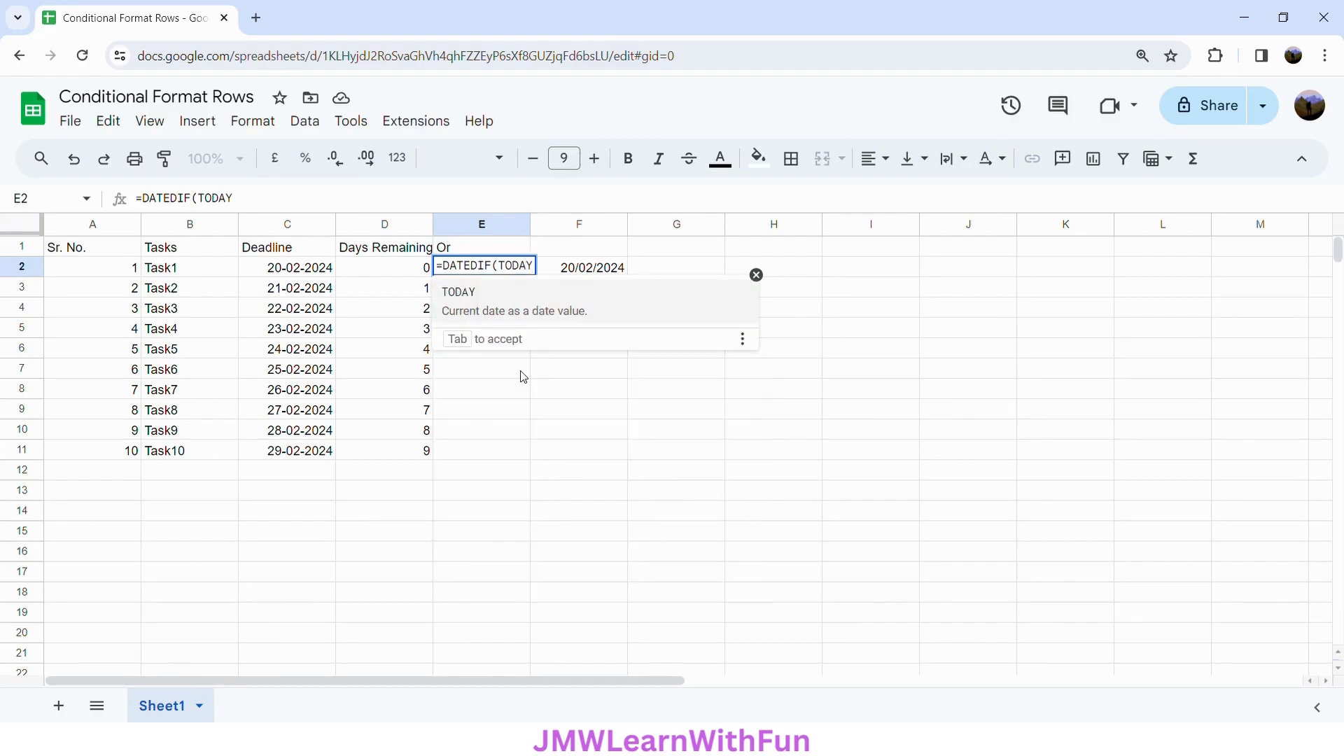
key("Tab")
type(",")
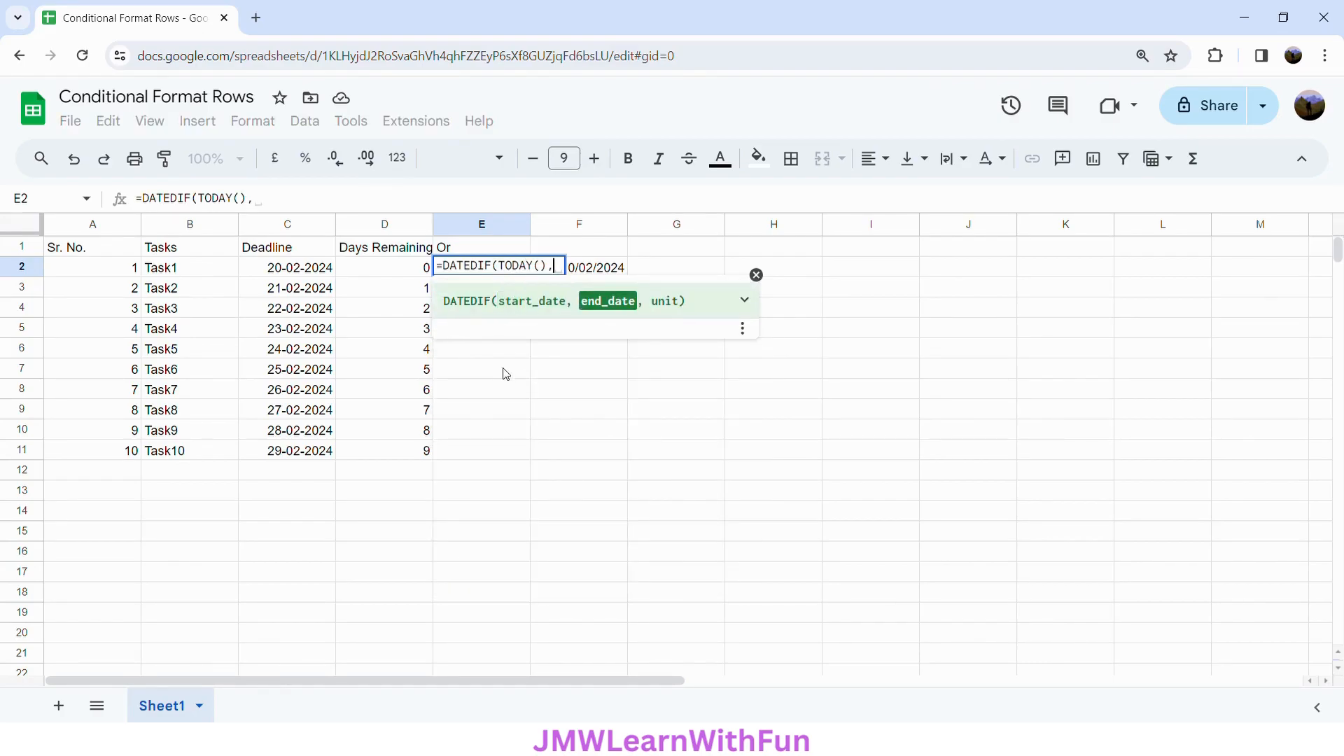
left_click(298, 274)
type(",")
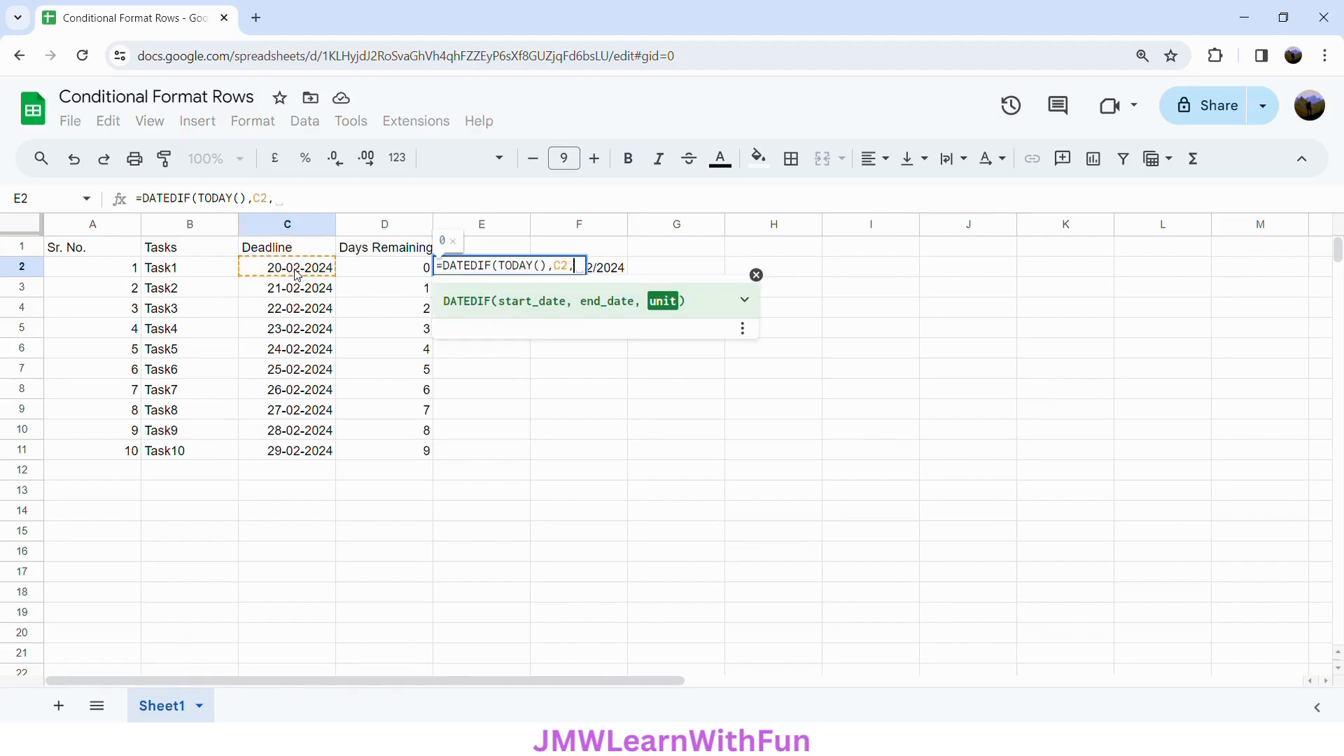
type("\"")
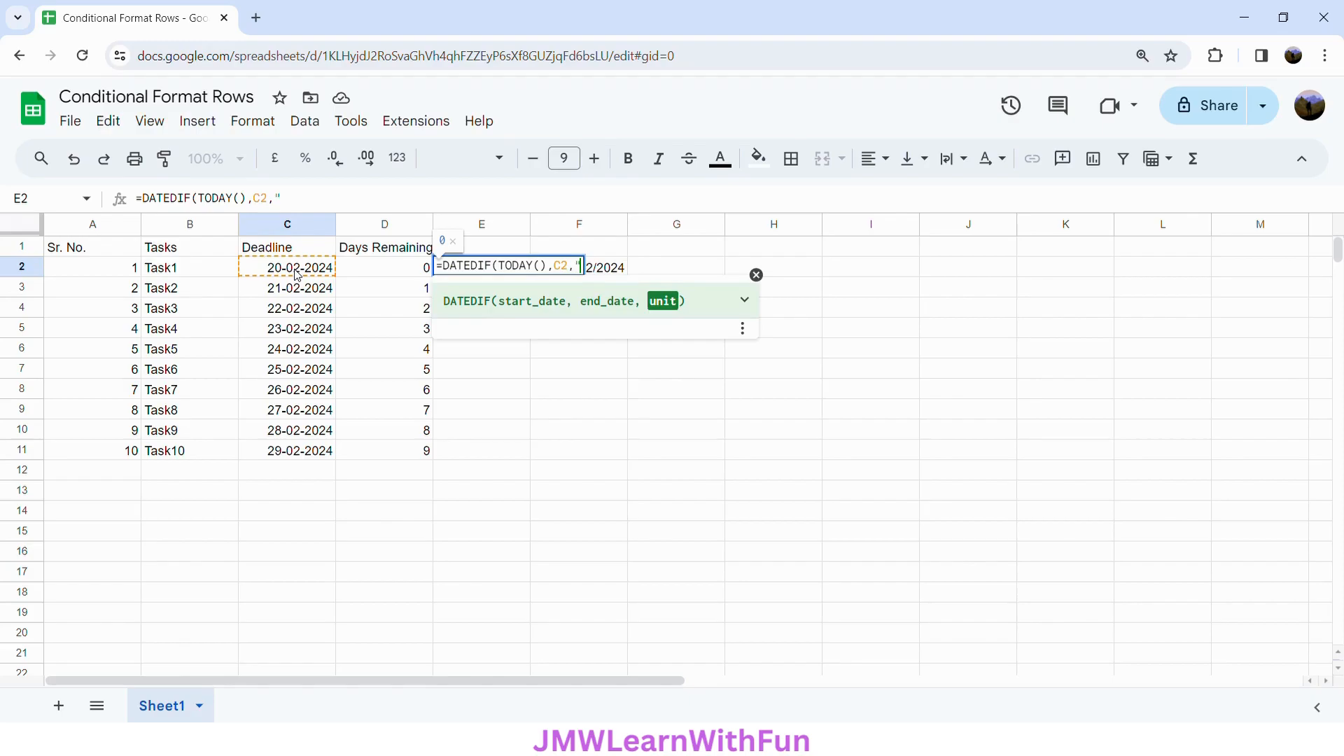
type("D\")")
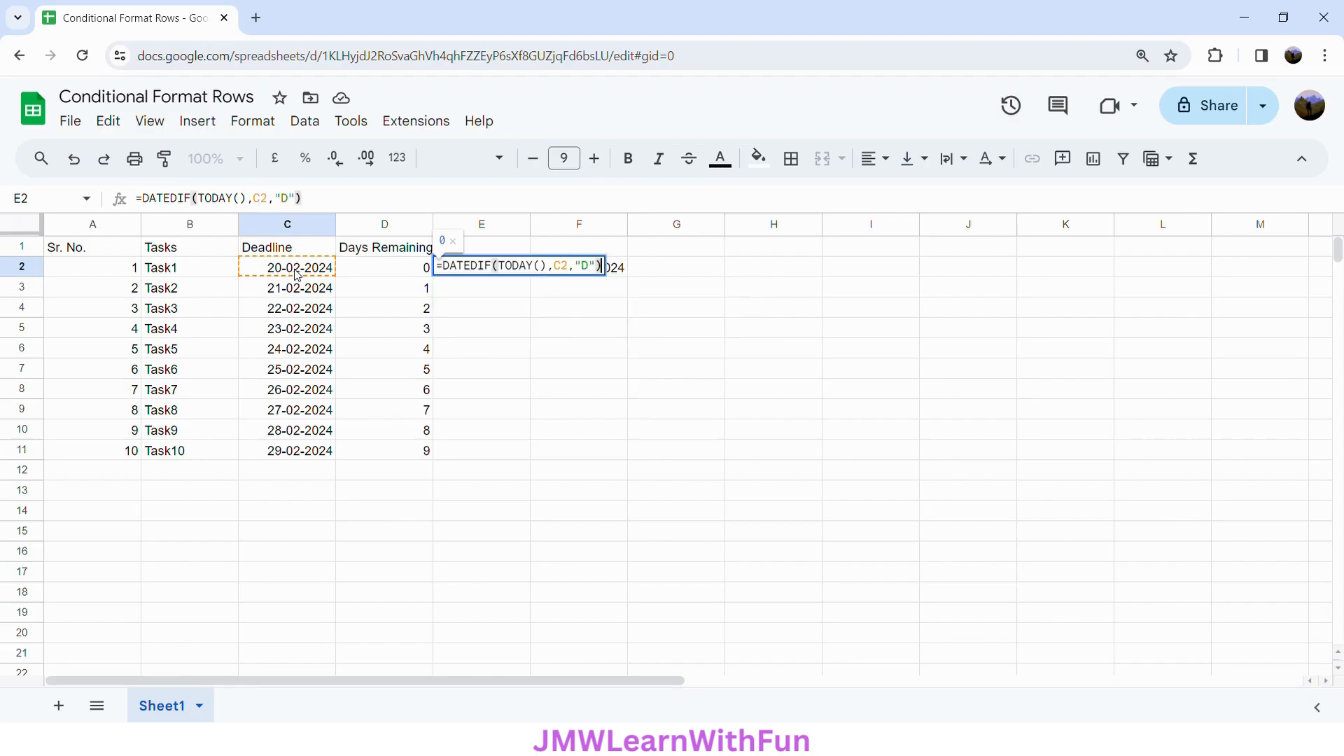
key("Return")
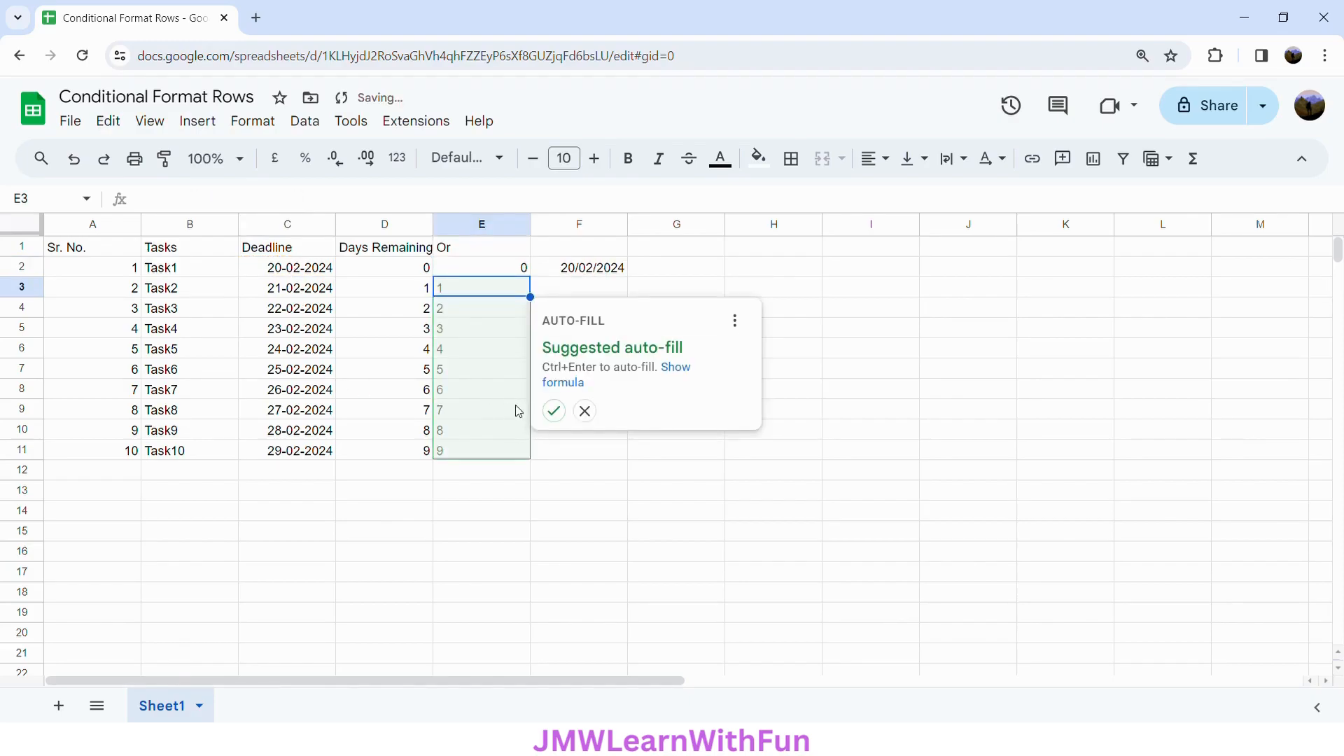
left_click(545, 410)
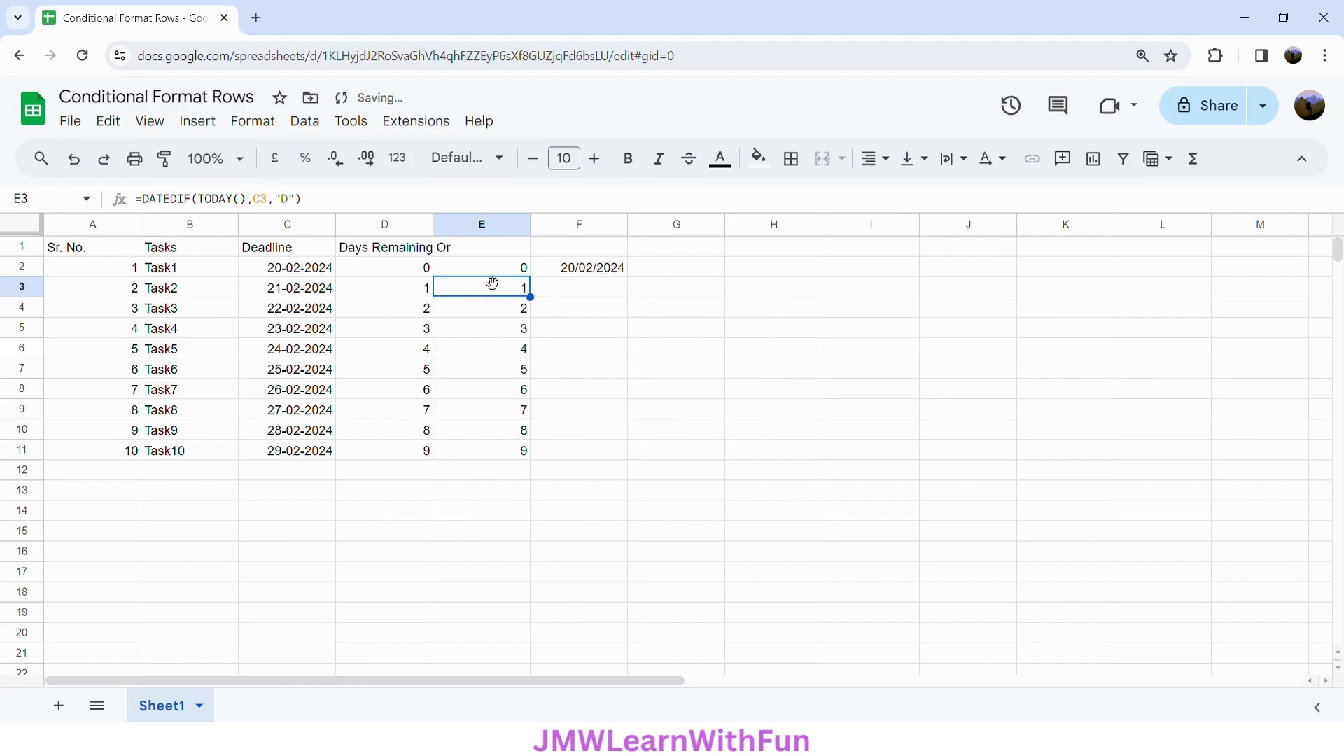
Step: Apply borders to all cells of the table in A1:E11
left_click(96, 254)
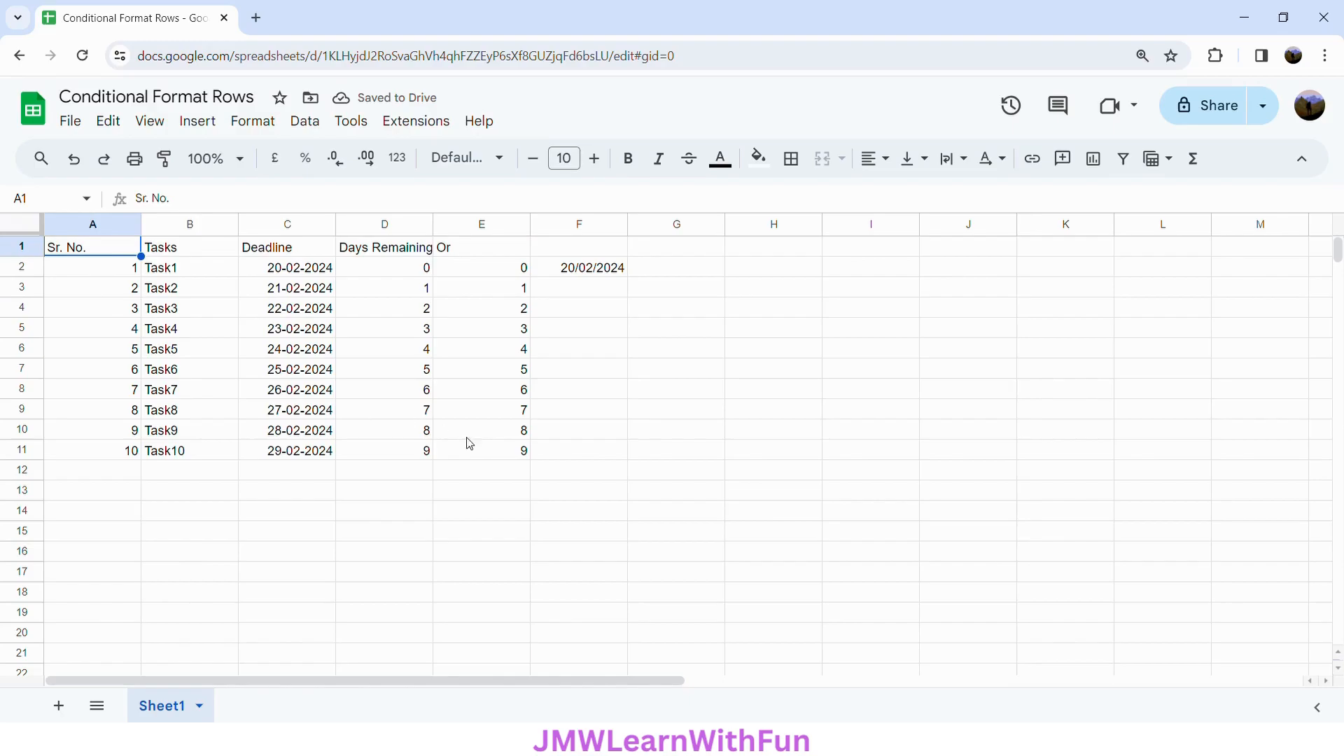
left_click(494, 451, "shift")
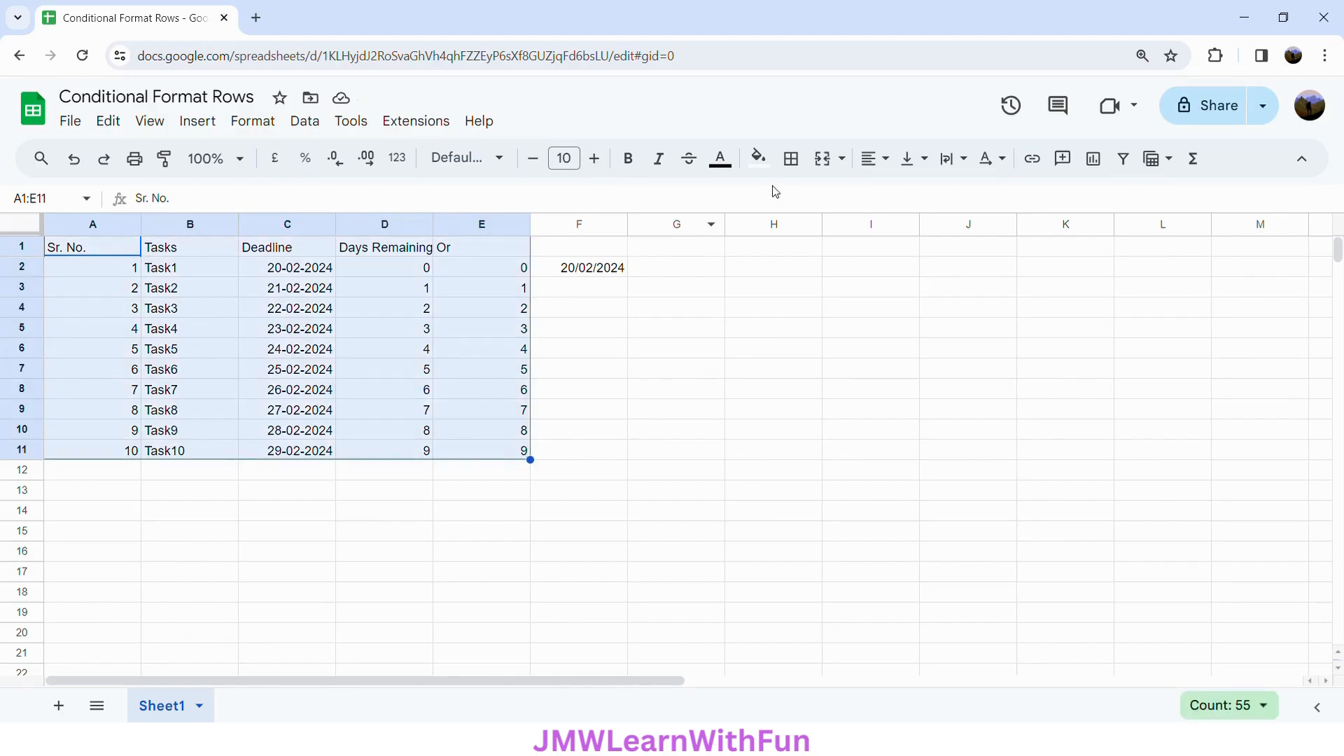
left_click(798, 165)
left_click(816, 204)
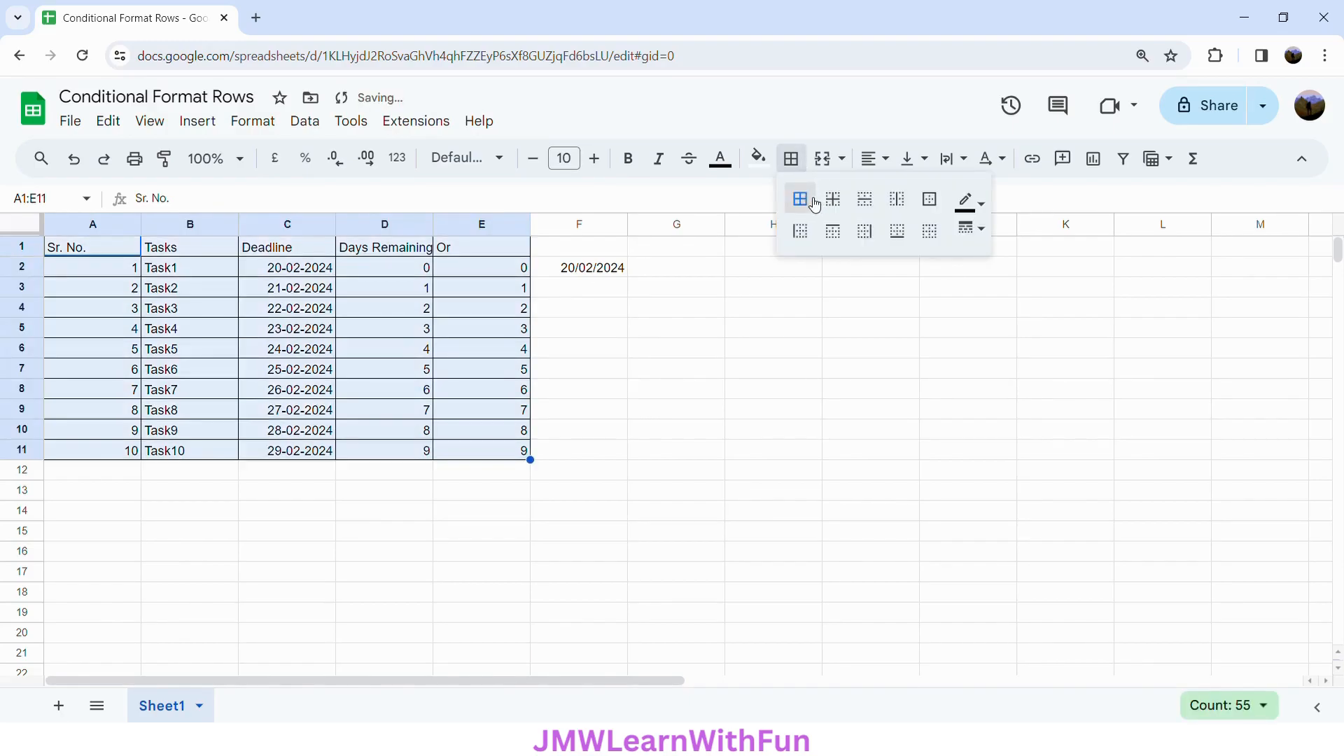
Step: Centre the contents of A1:E11 horizontally and vertically
left_click(871, 159)
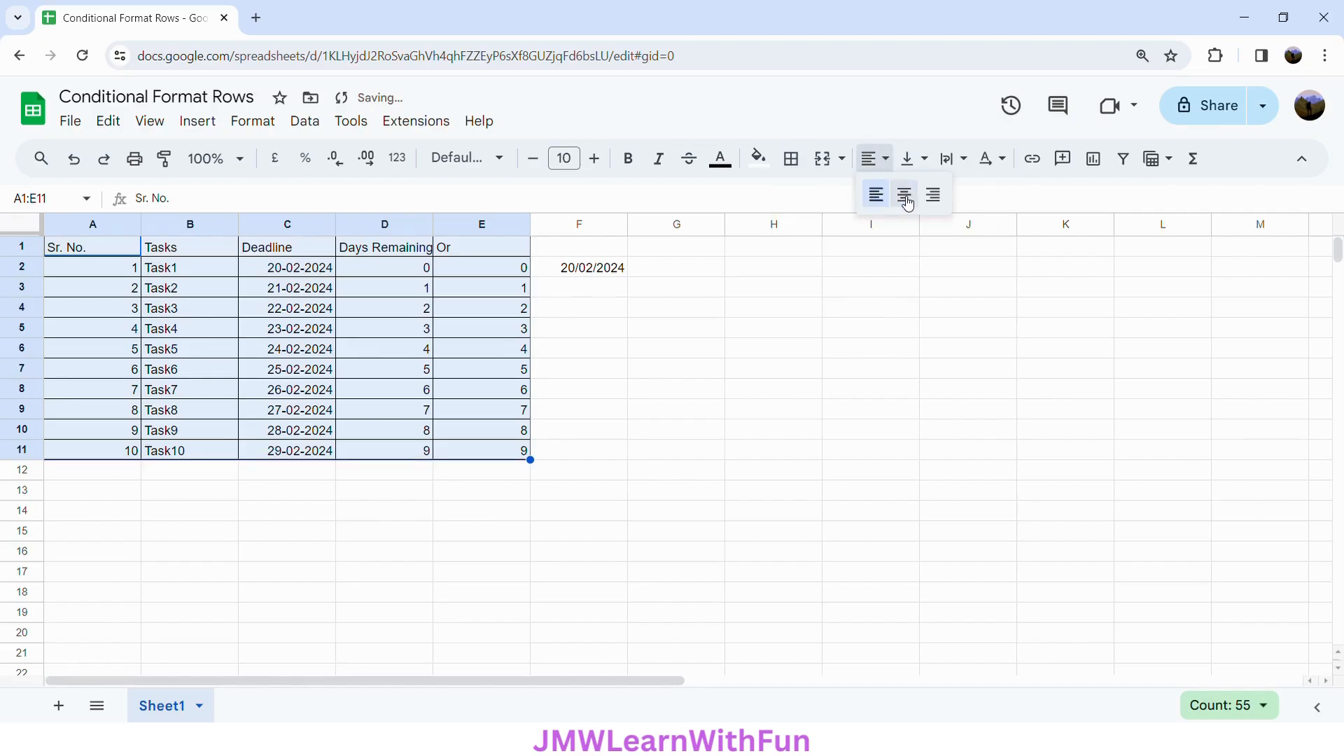
left_click(904, 196)
left_click(908, 159)
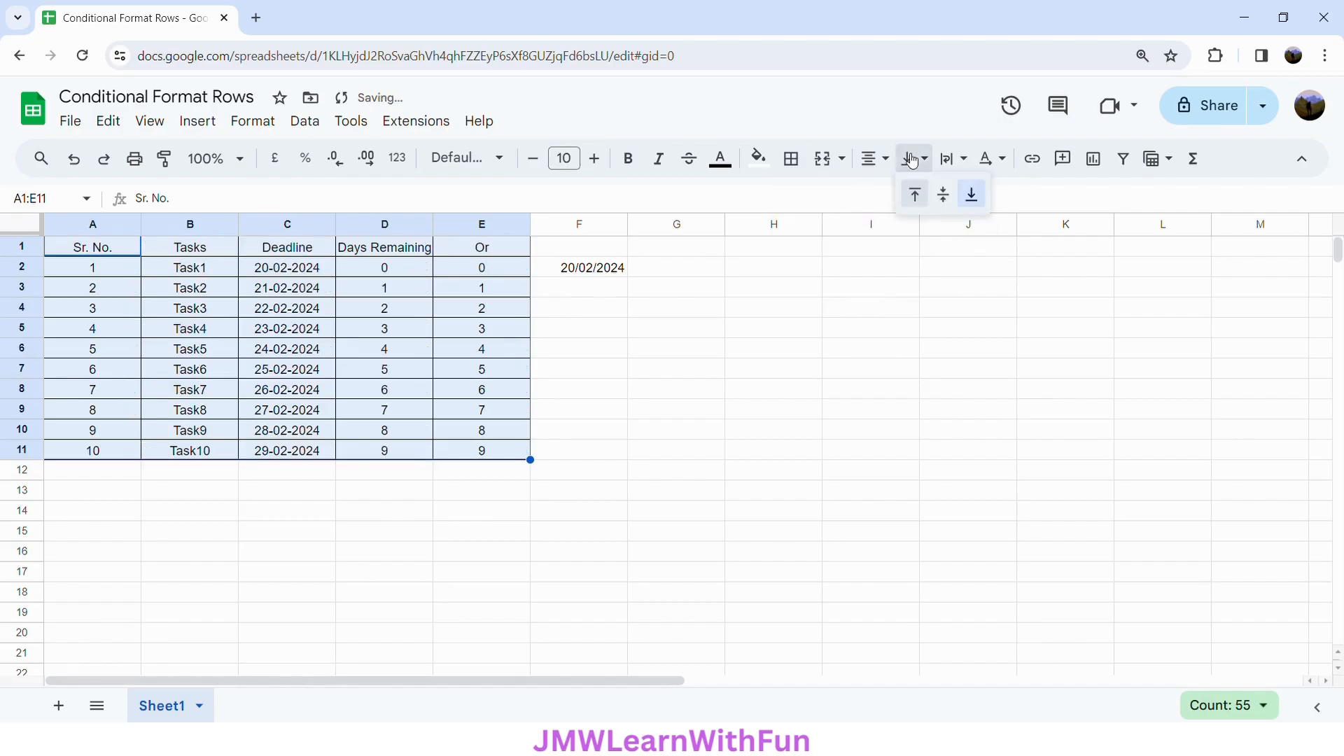
left_click(943, 204)
Step: Format the headers in A1:D1 as bold on a bright green fill and fit the Days Remaining column to its contents
left_click(404, 255)
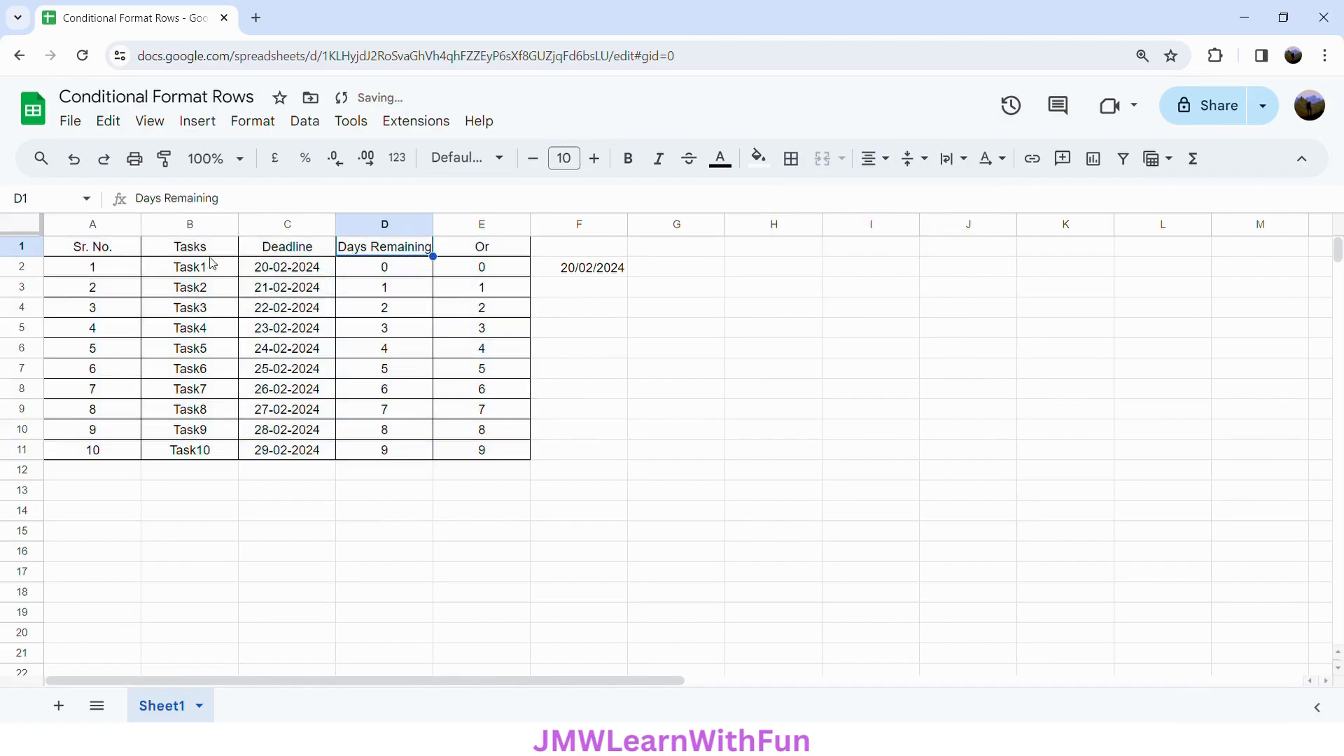
left_click(127, 253, "shift")
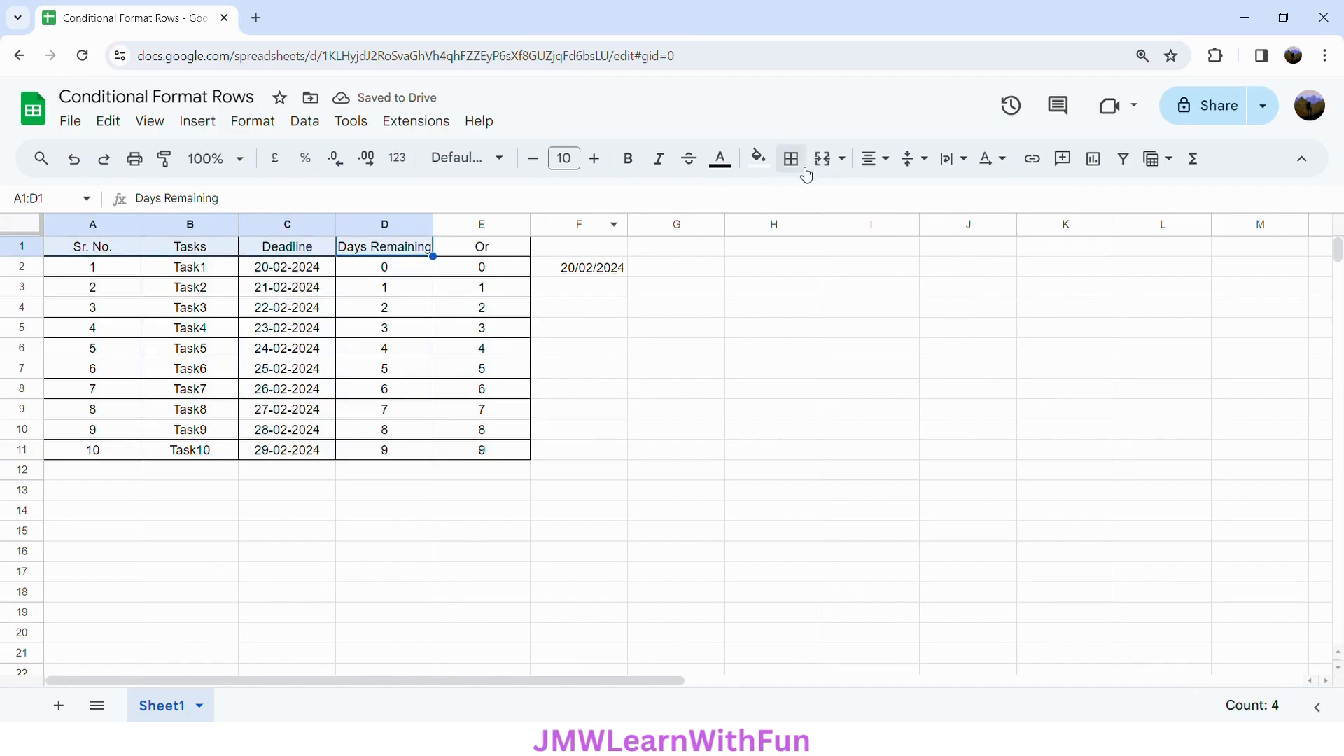
left_click(760, 159)
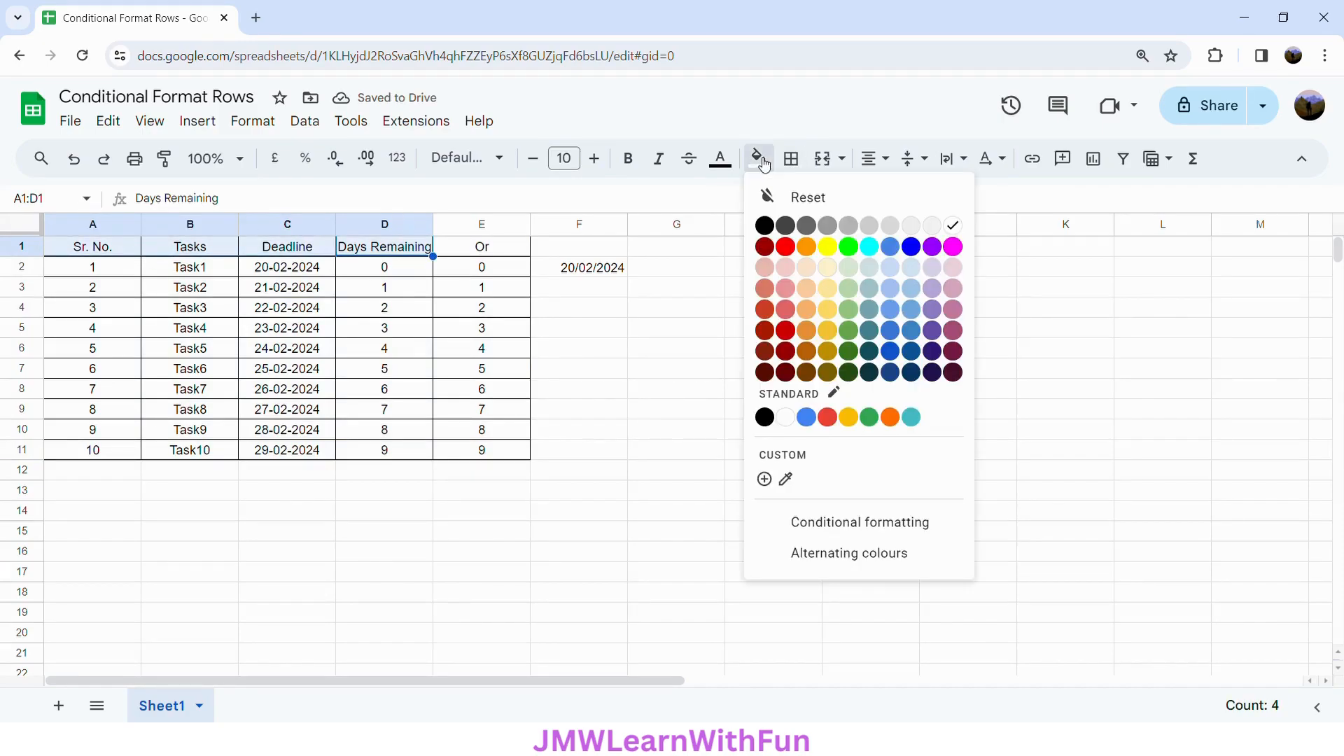
left_click(849, 248)
left_click(628, 158)
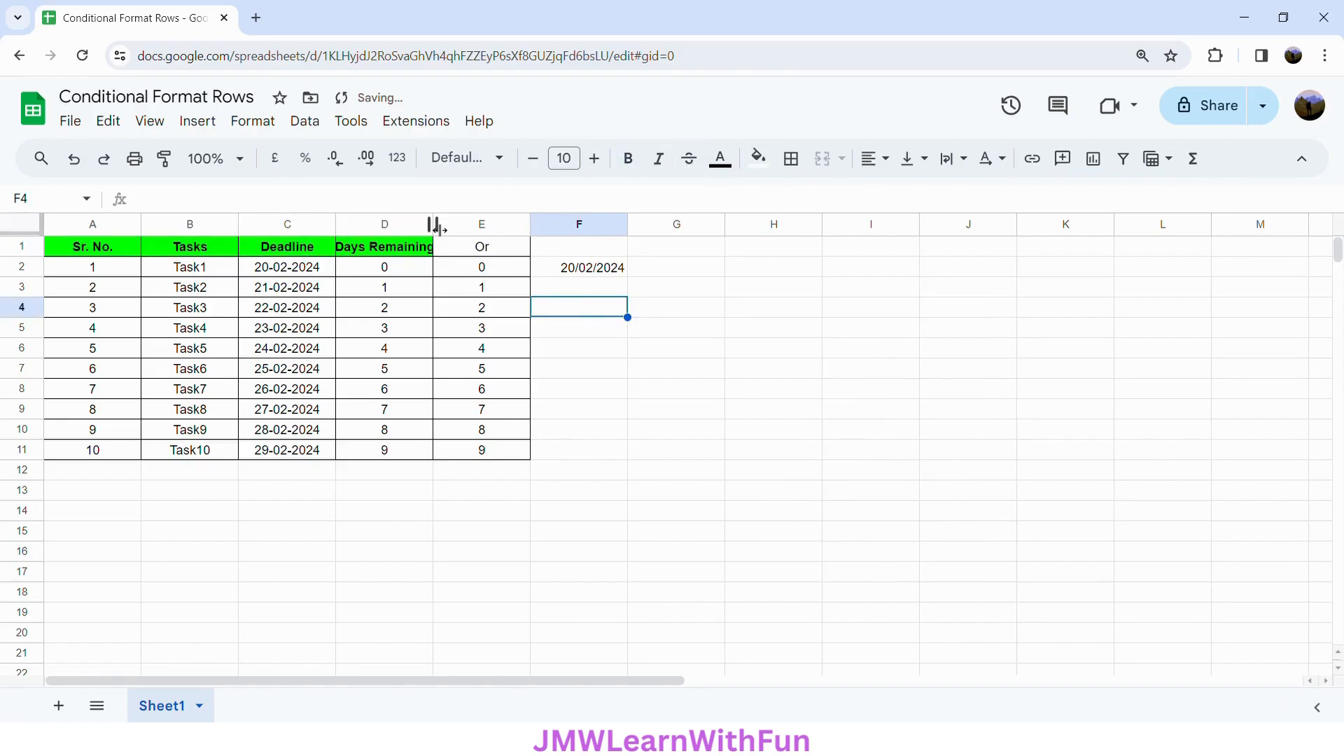
double_click(433, 224)
Step: Start a single-colour conditional format rule for A2:D11 with the condition Custom formula is
left_click(125, 266)
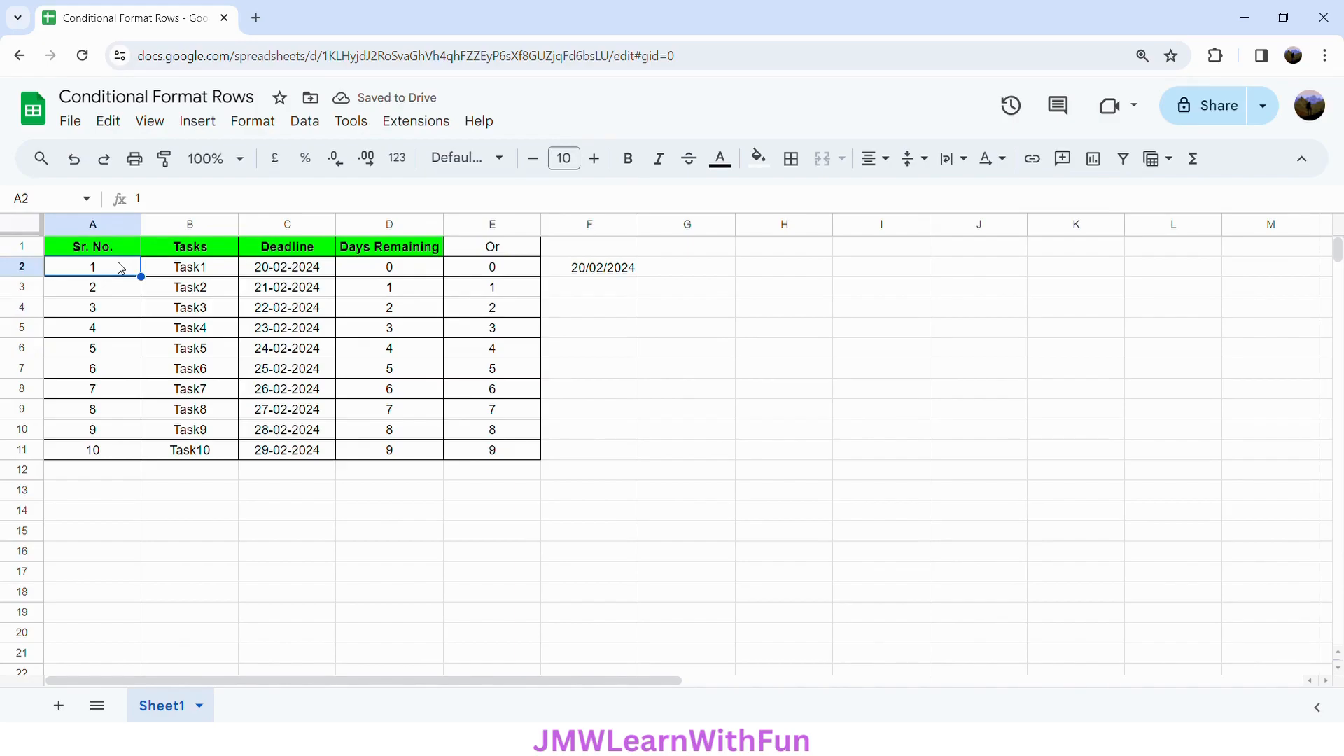
left_click_drag(121, 267, 394, 449)
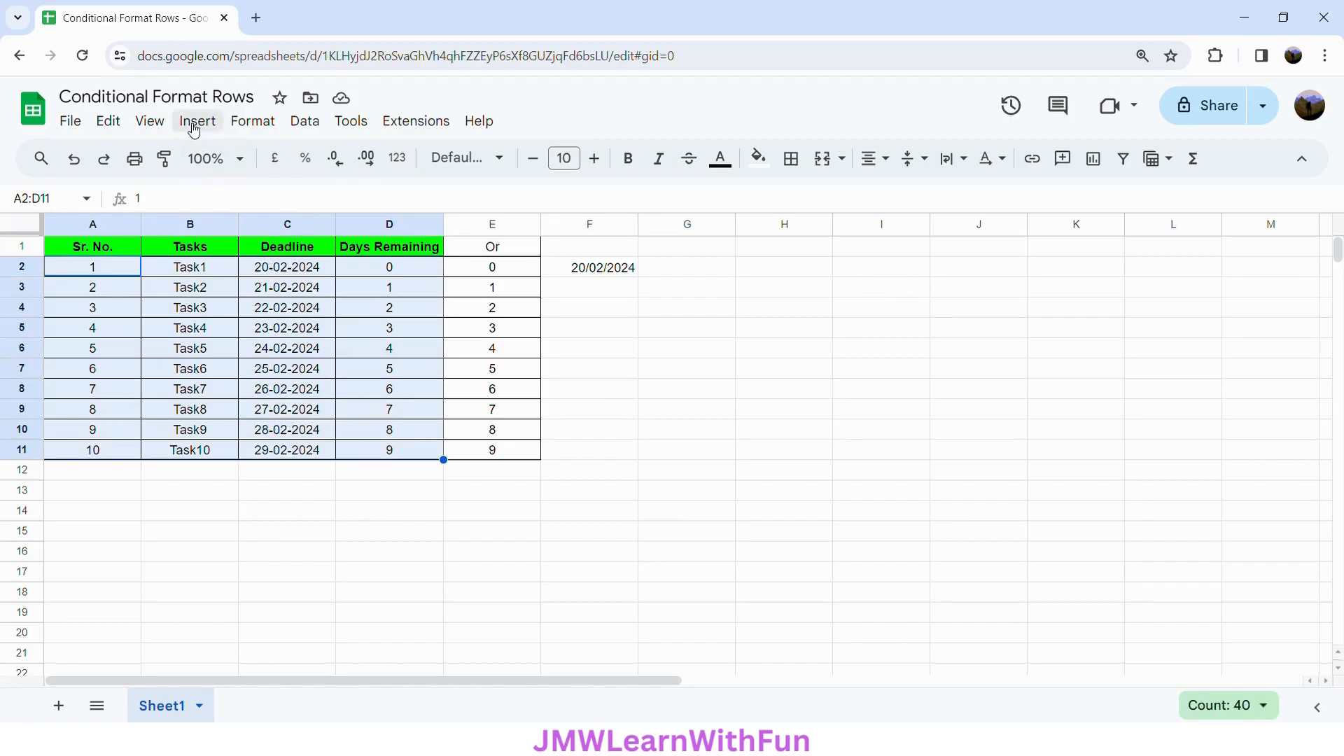
left_click(273, 126)
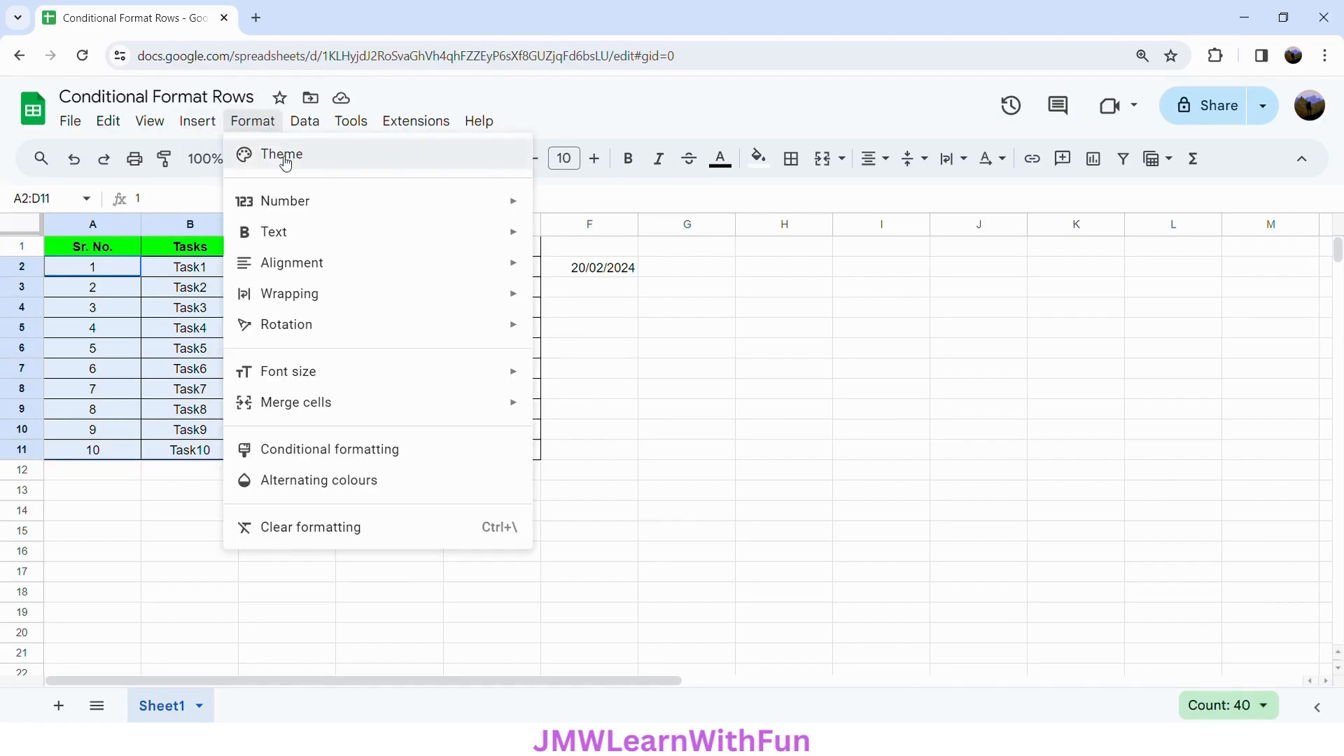
left_click(418, 457)
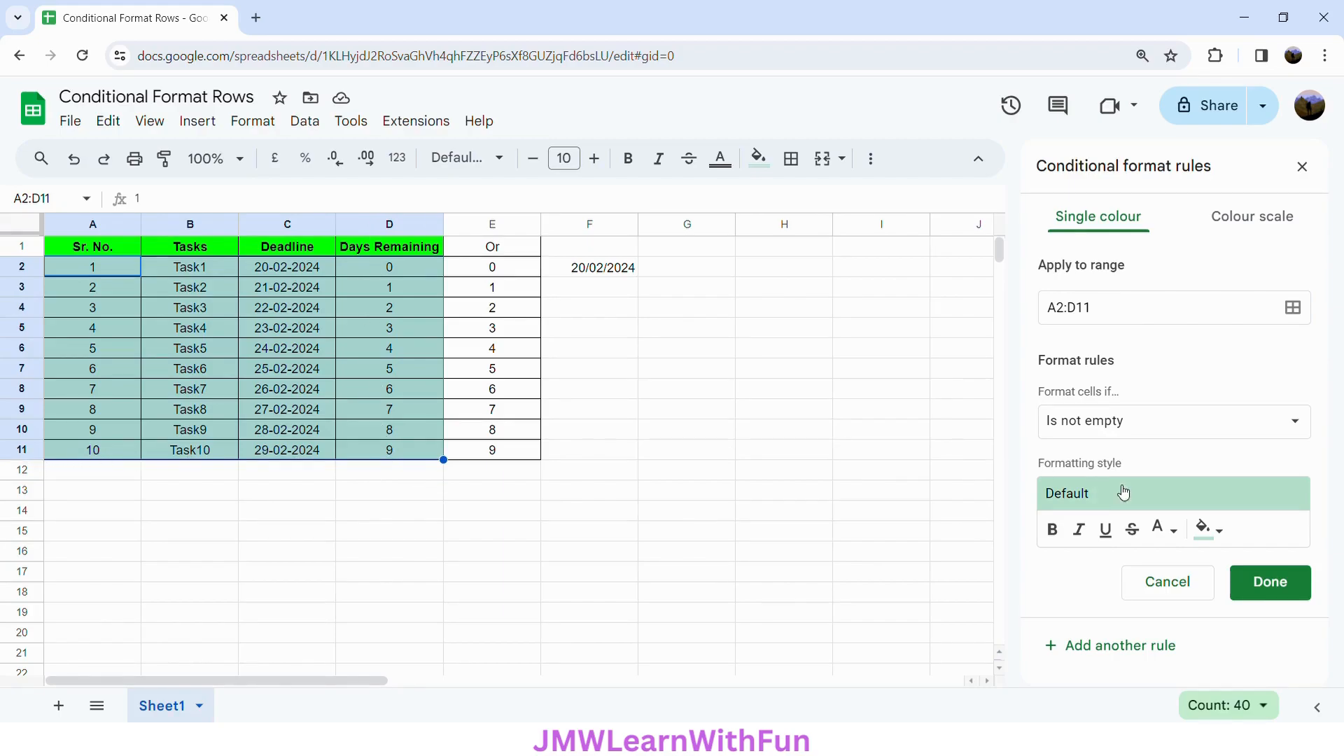
left_click(1144, 424)
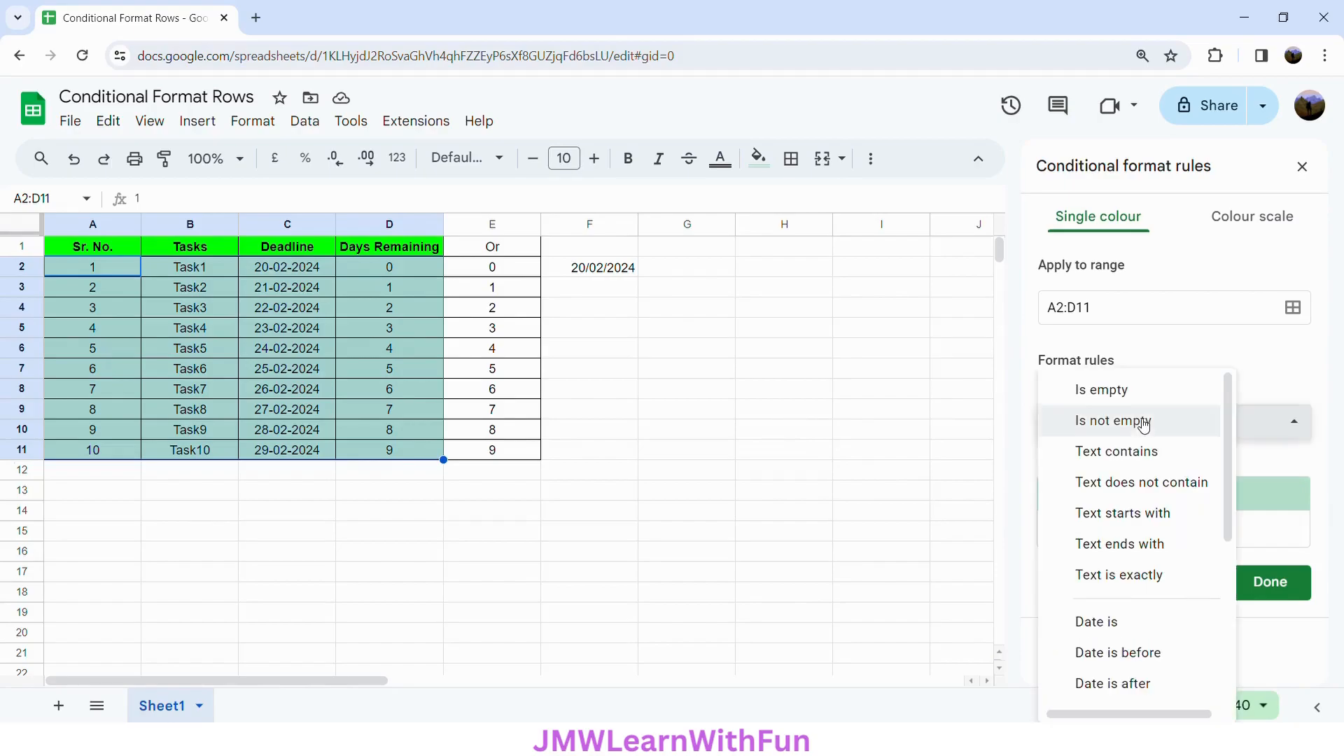
left_click_drag(1227, 399, 1227, 558)
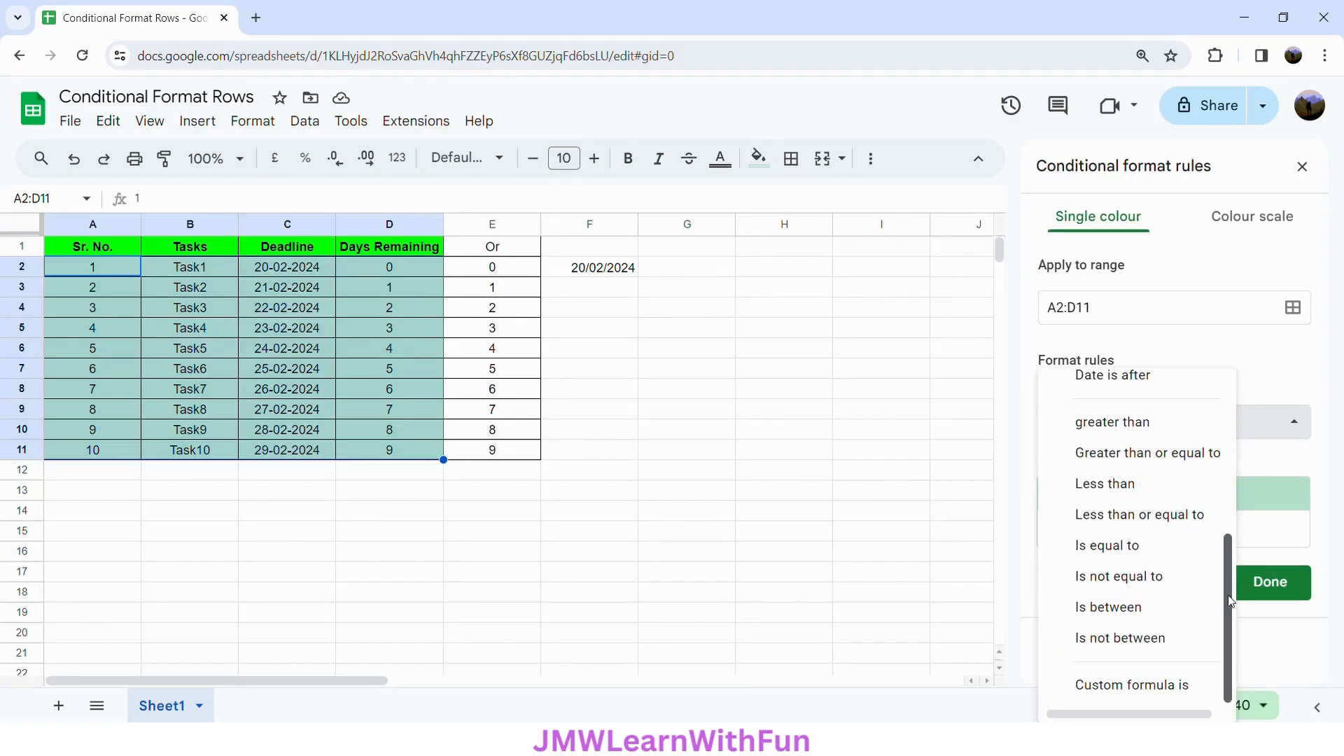
left_click(1118, 690)
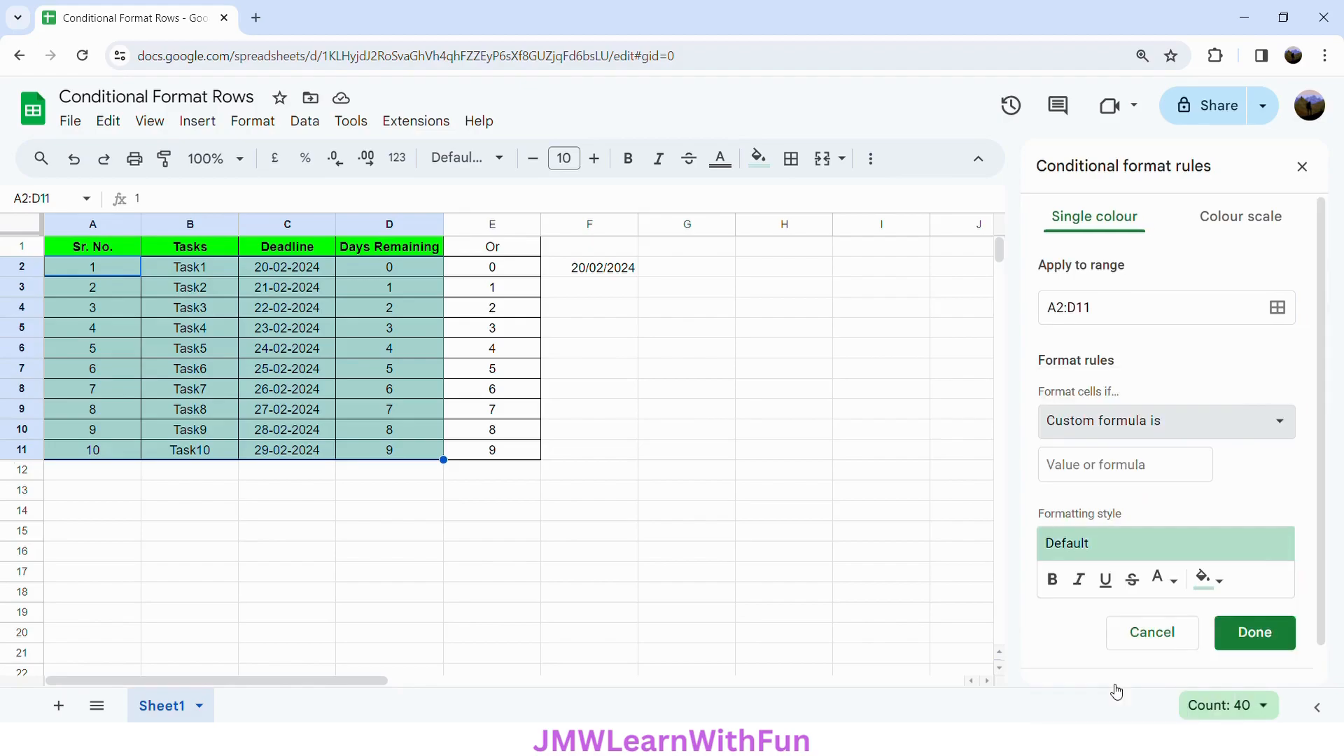
Step: Enter the custom formula =$D2<3 for the A2:D11 rule, give it a light red fill and save the rule
left_click(1089, 479)
type("=")
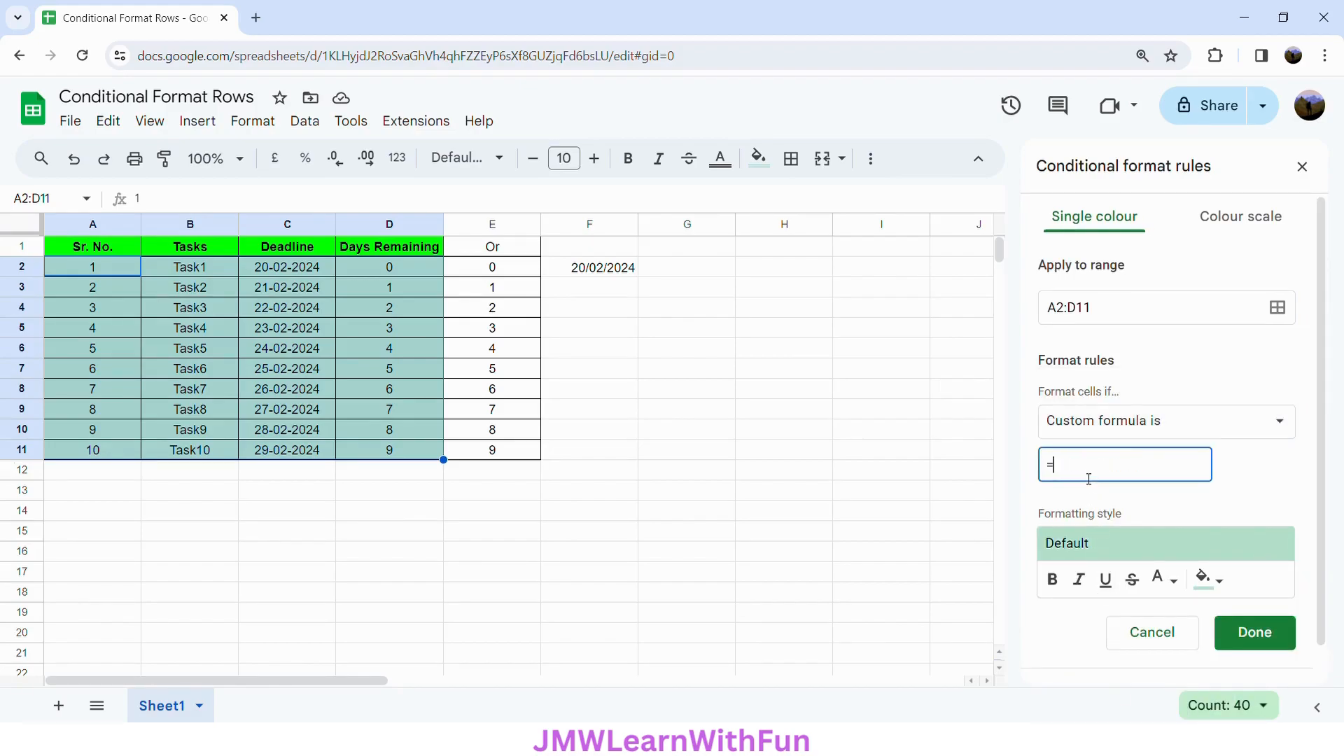
type("$D2<")
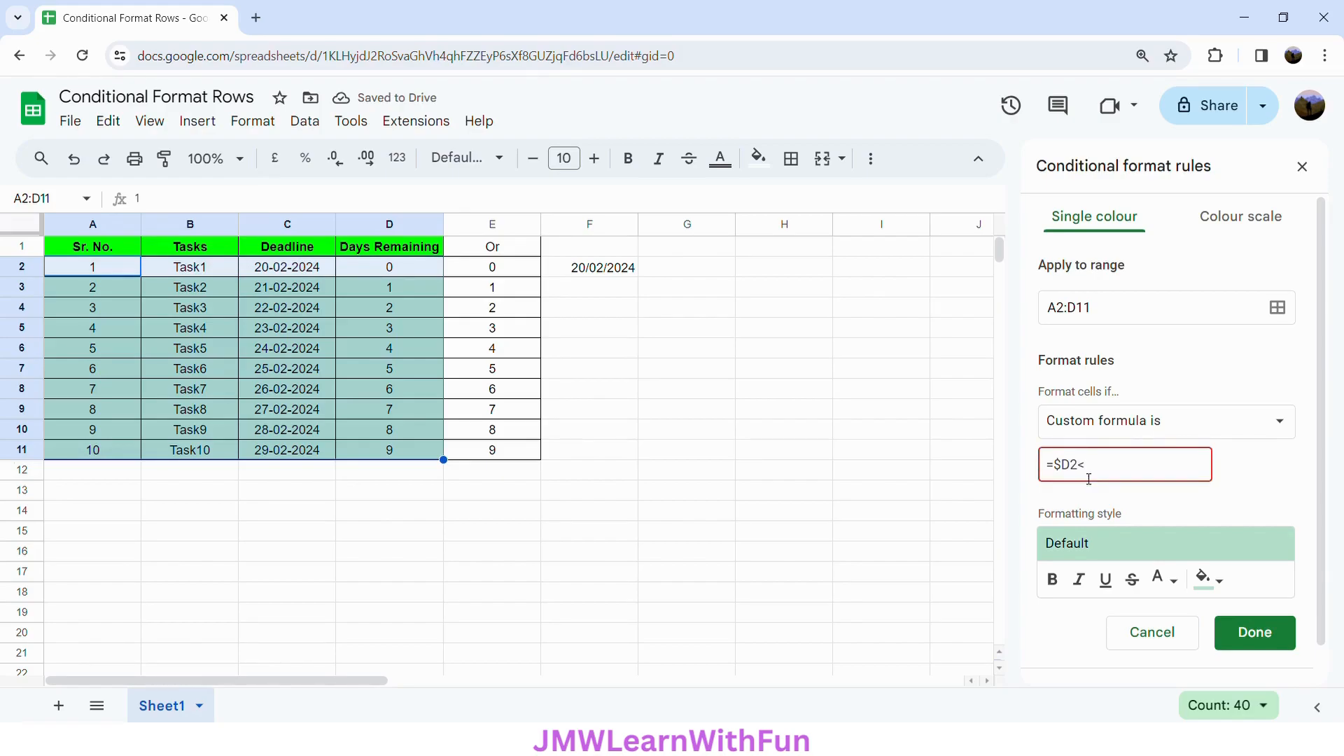
type("3")
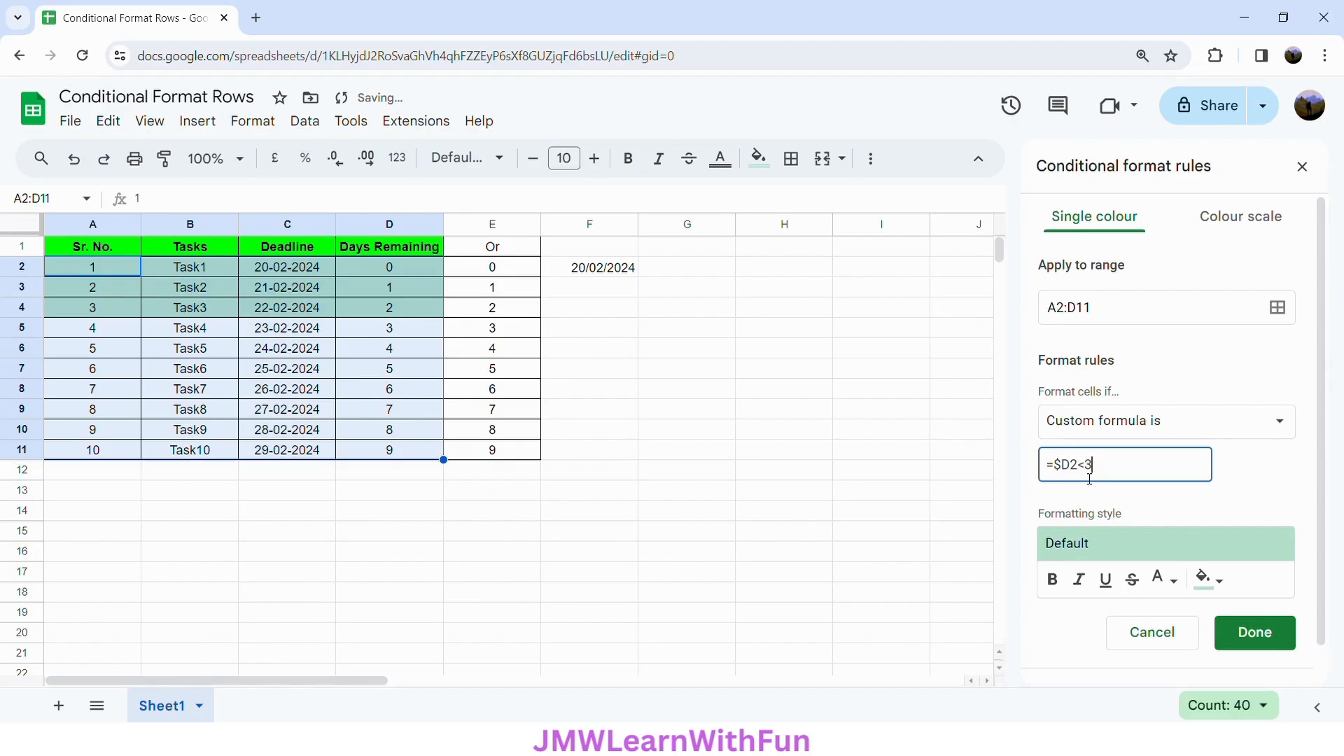
left_click(1205, 579)
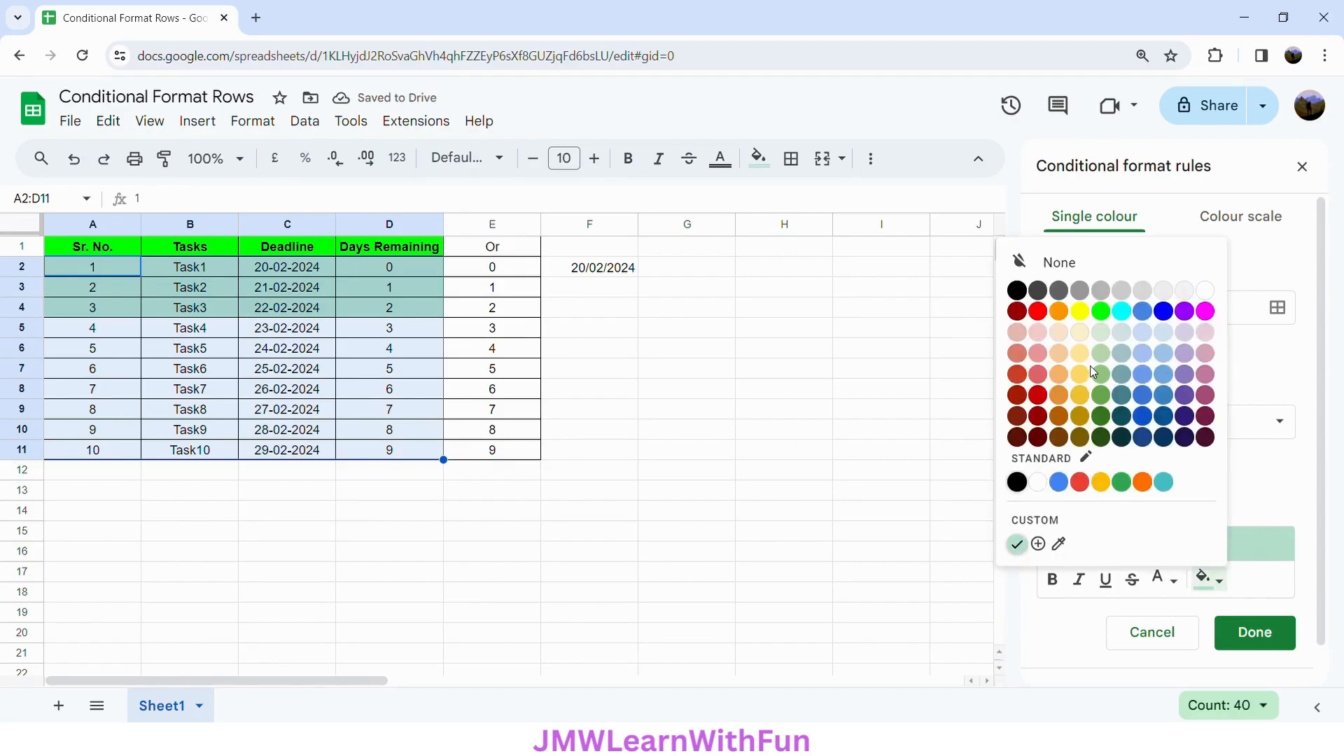
left_click(1038, 332)
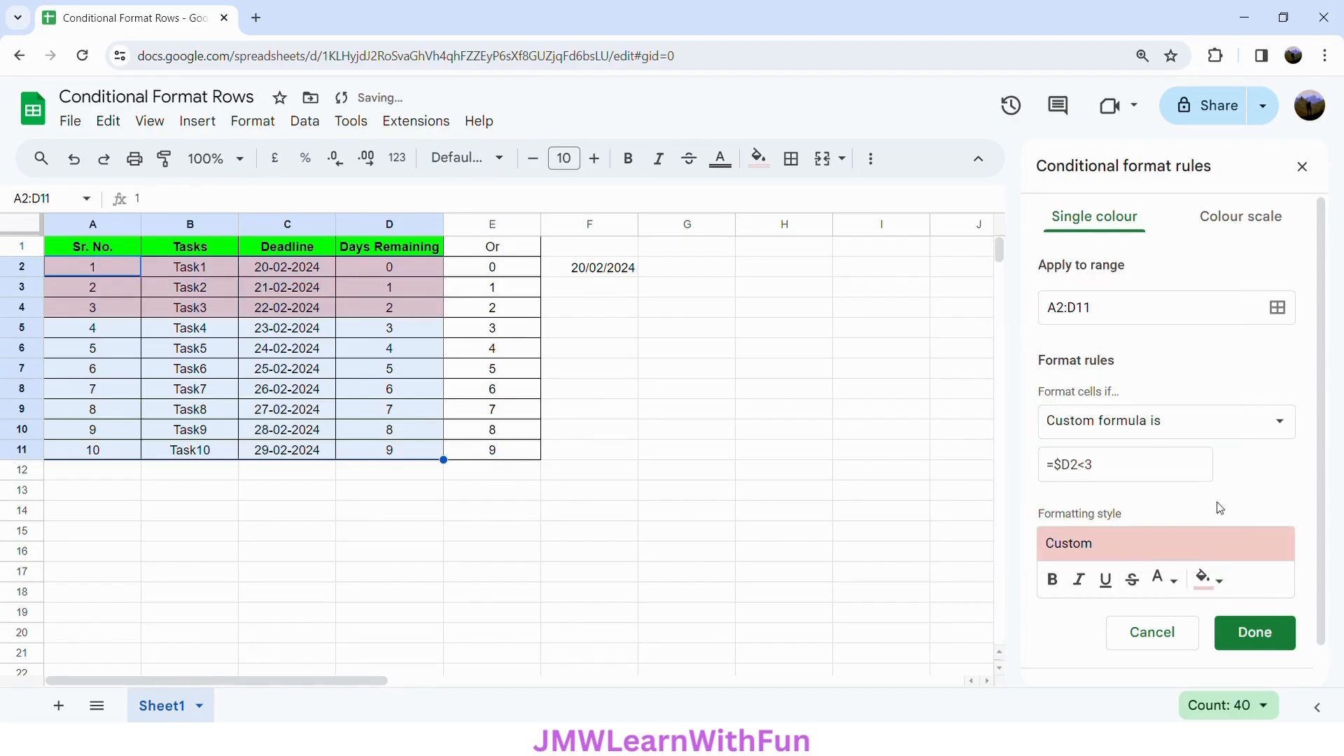
left_click(1254, 631)
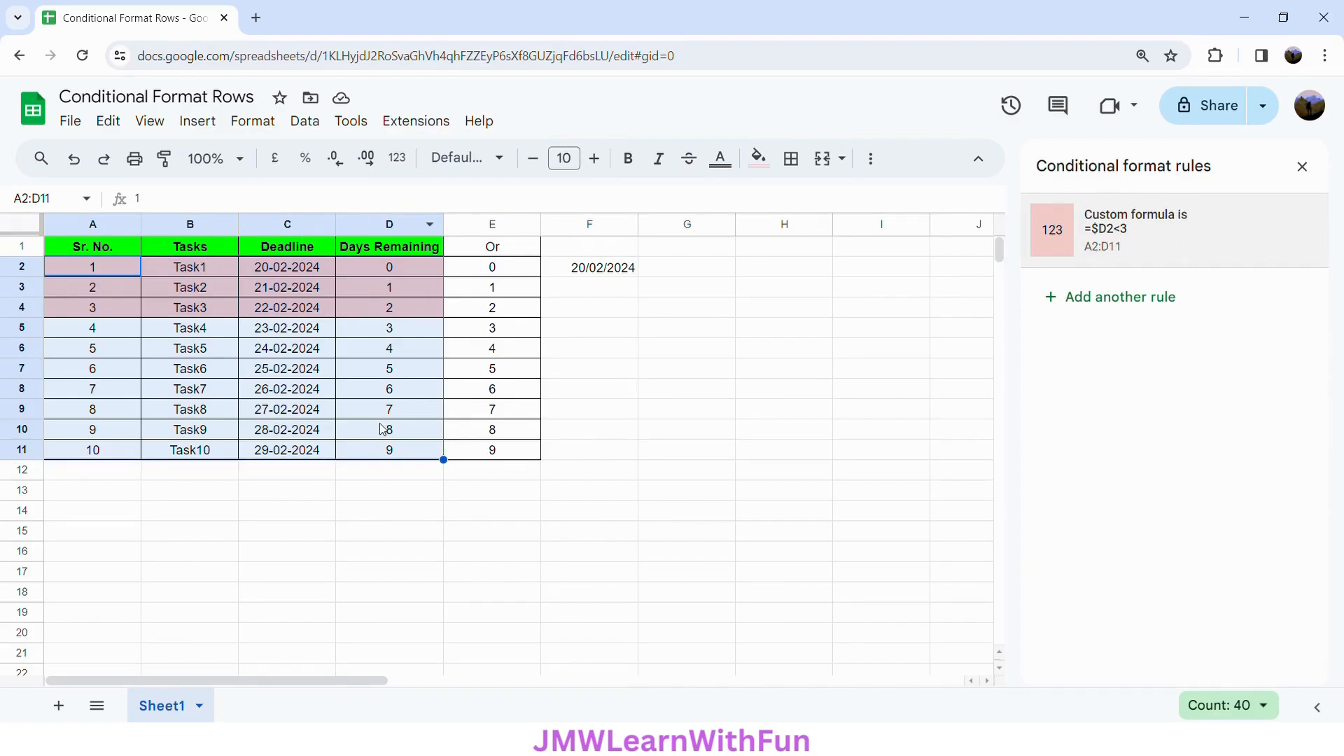
left_click(413, 267)
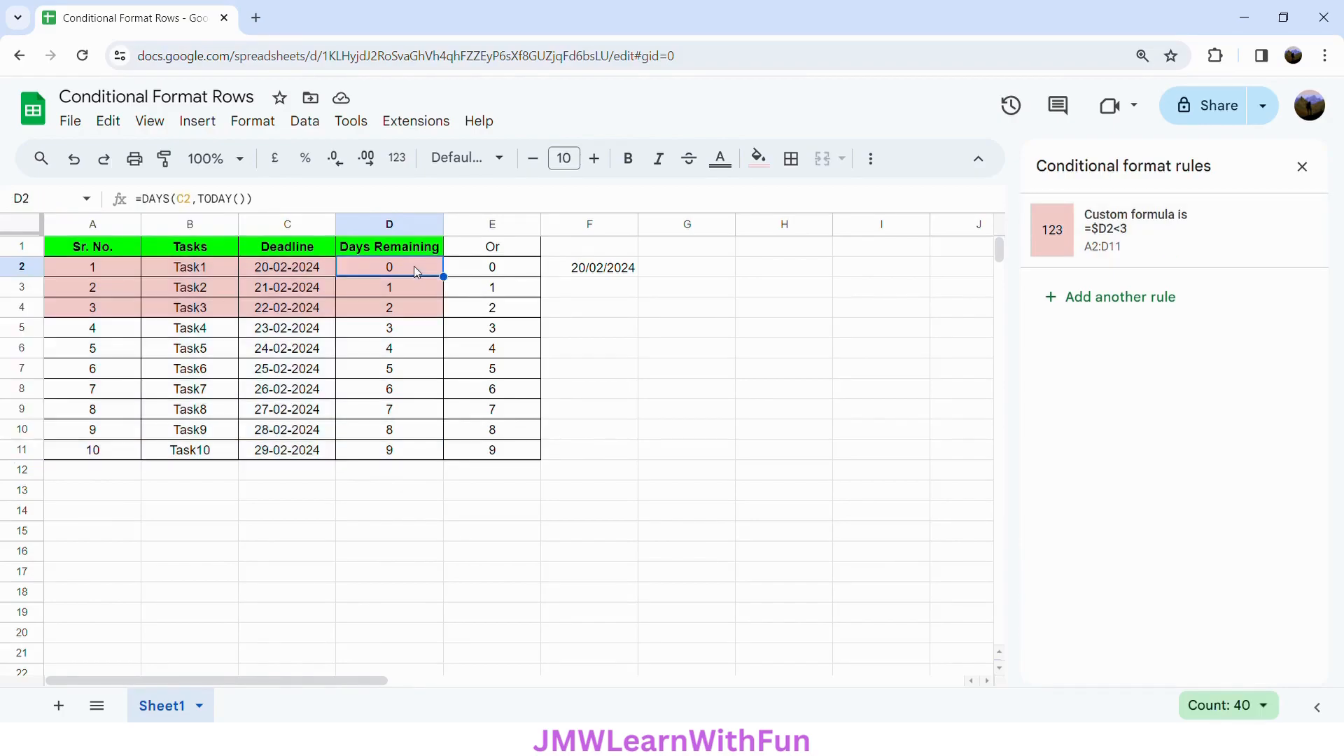
left_click(438, 287)
left_click(437, 307)
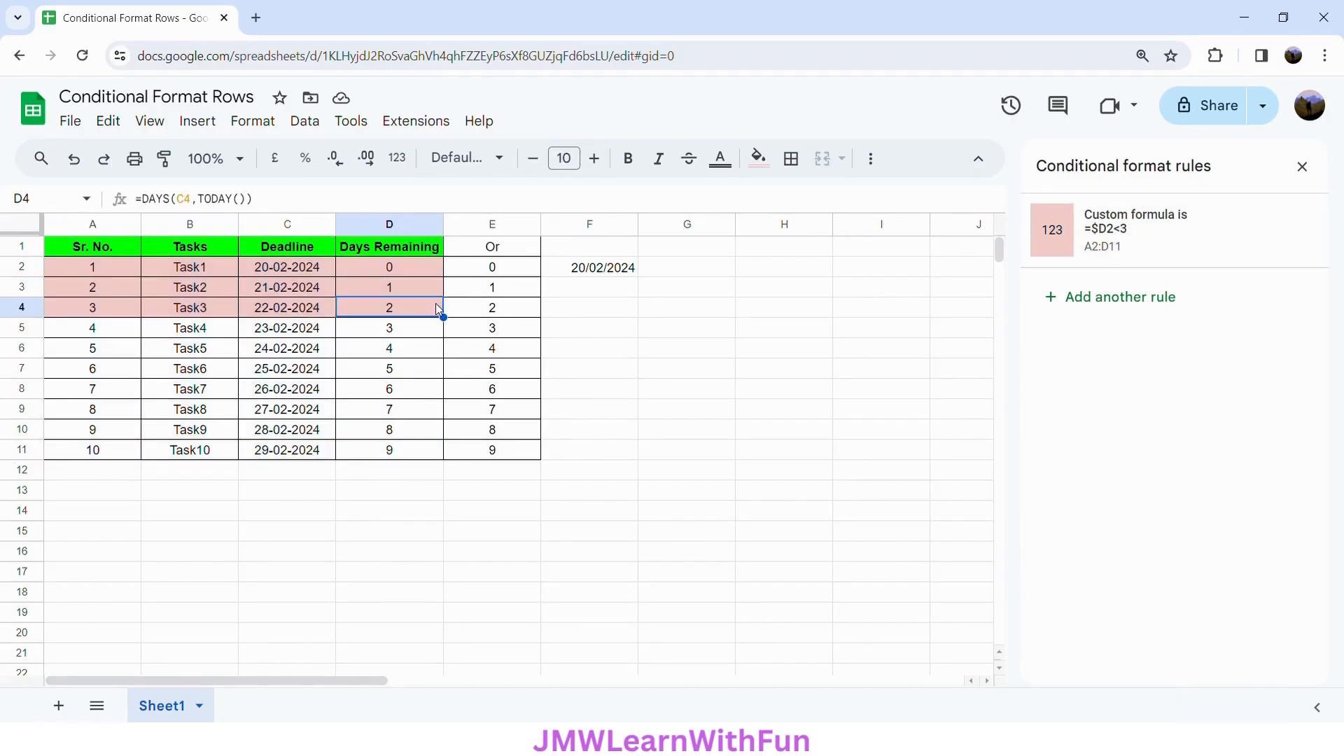
Step: Change the conditional format rule's custom formula to =$D2>3, save it and inspect the Days Remaining values in D6:D11
left_click(1150, 232)
left_click(1092, 474)
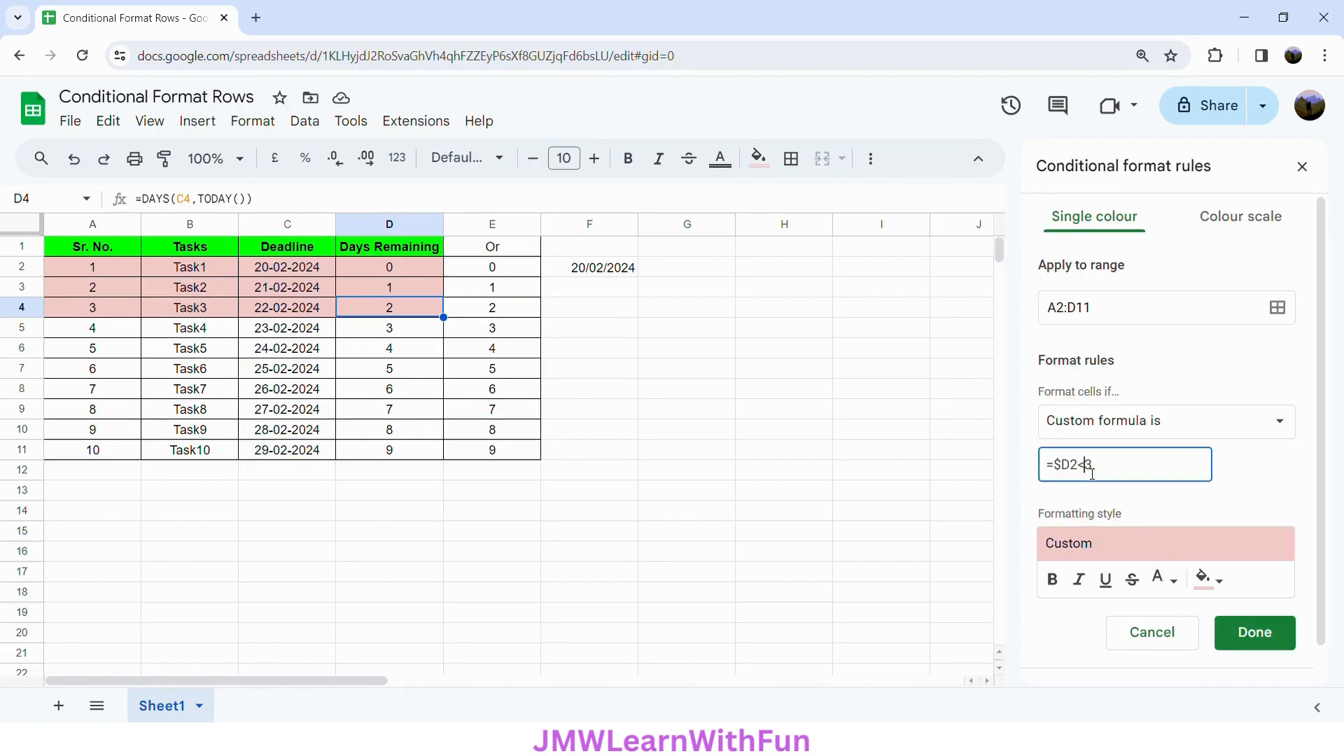
key("BackSpace")
type(">")
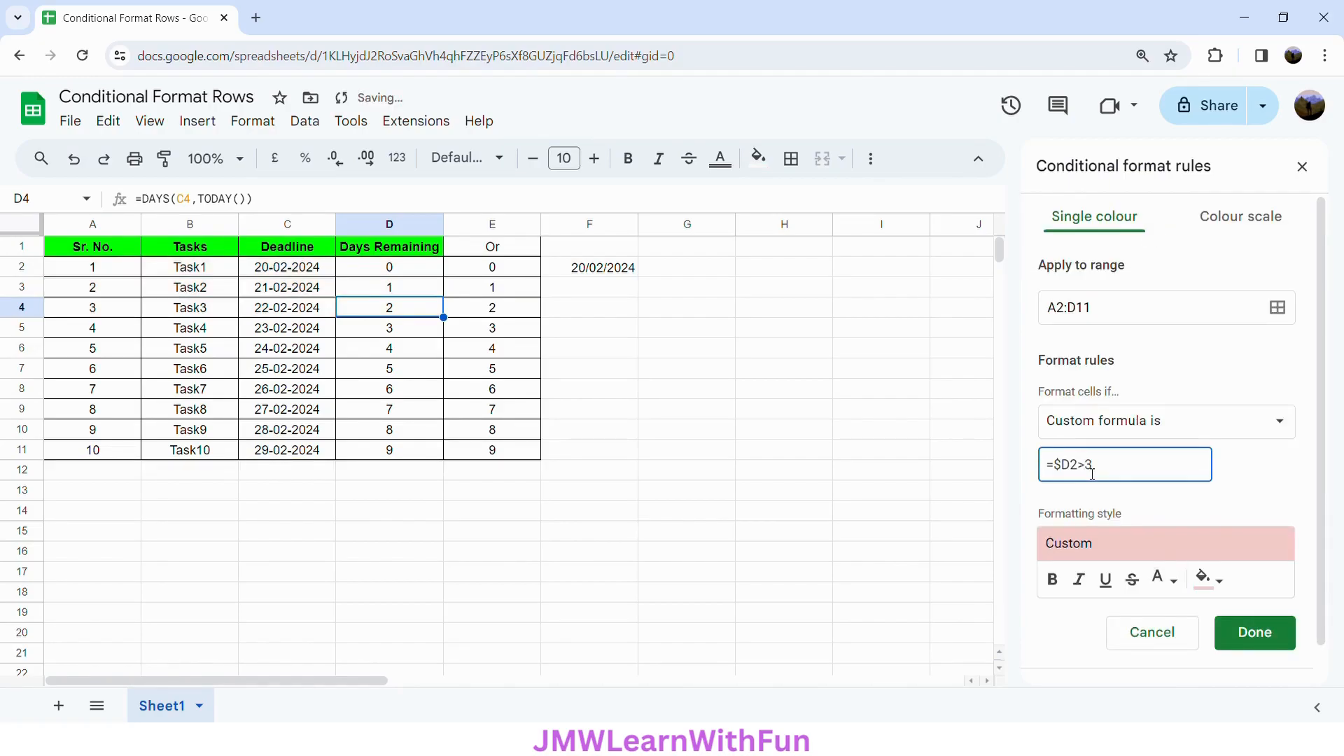
left_click(1259, 479)
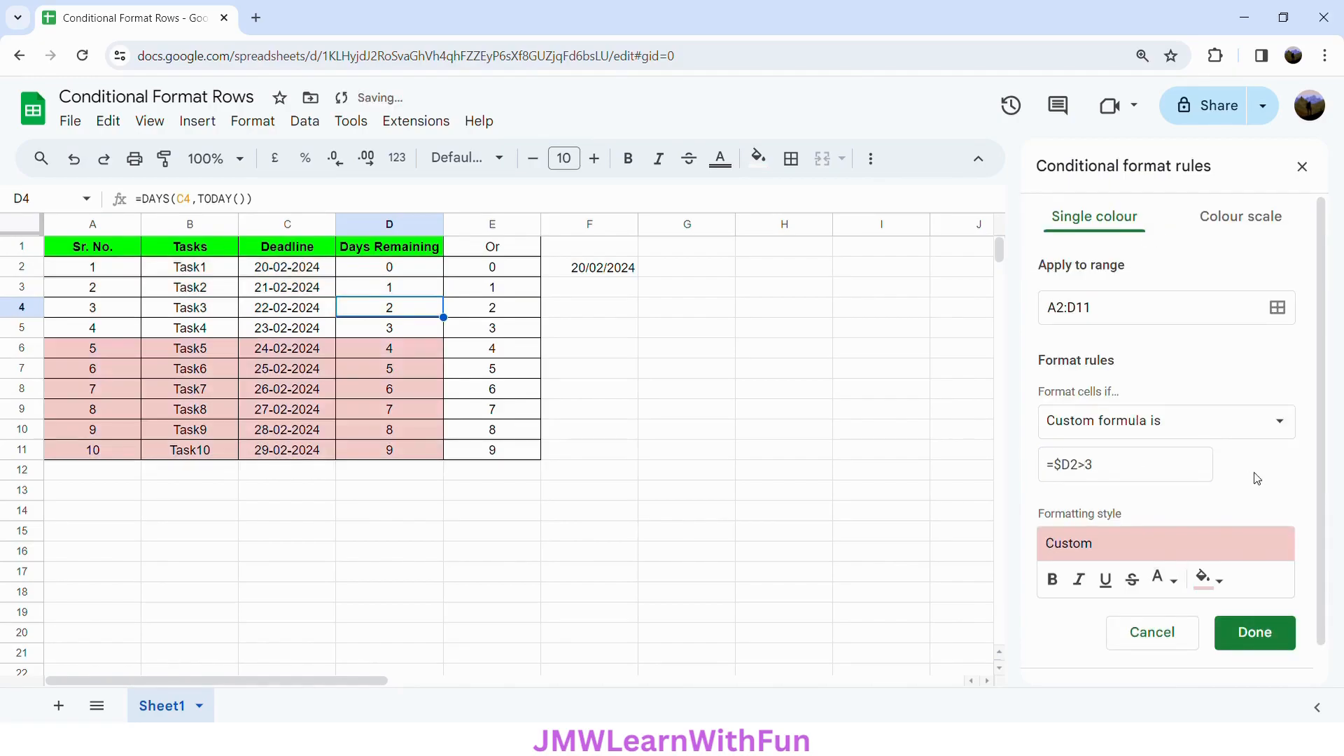
left_click(1253, 634)
left_click(406, 350)
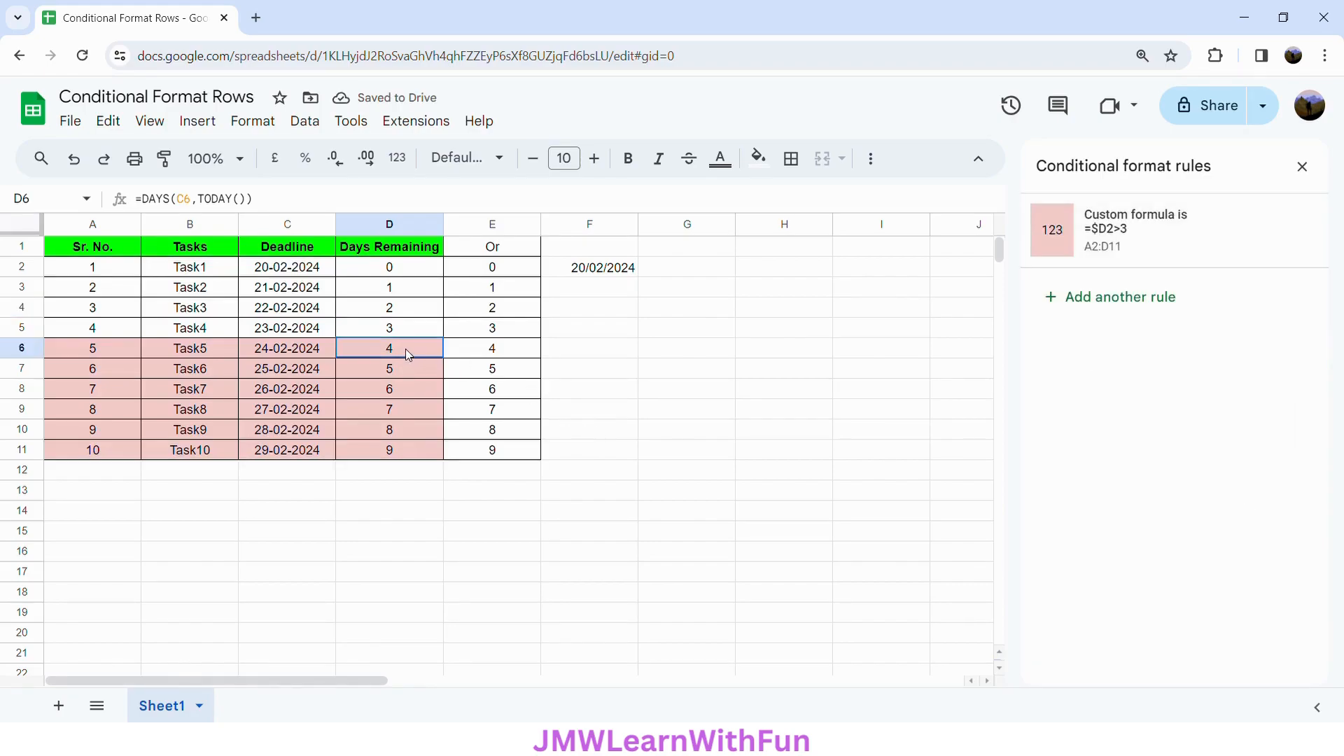
left_click_drag(405, 349, 415, 450)
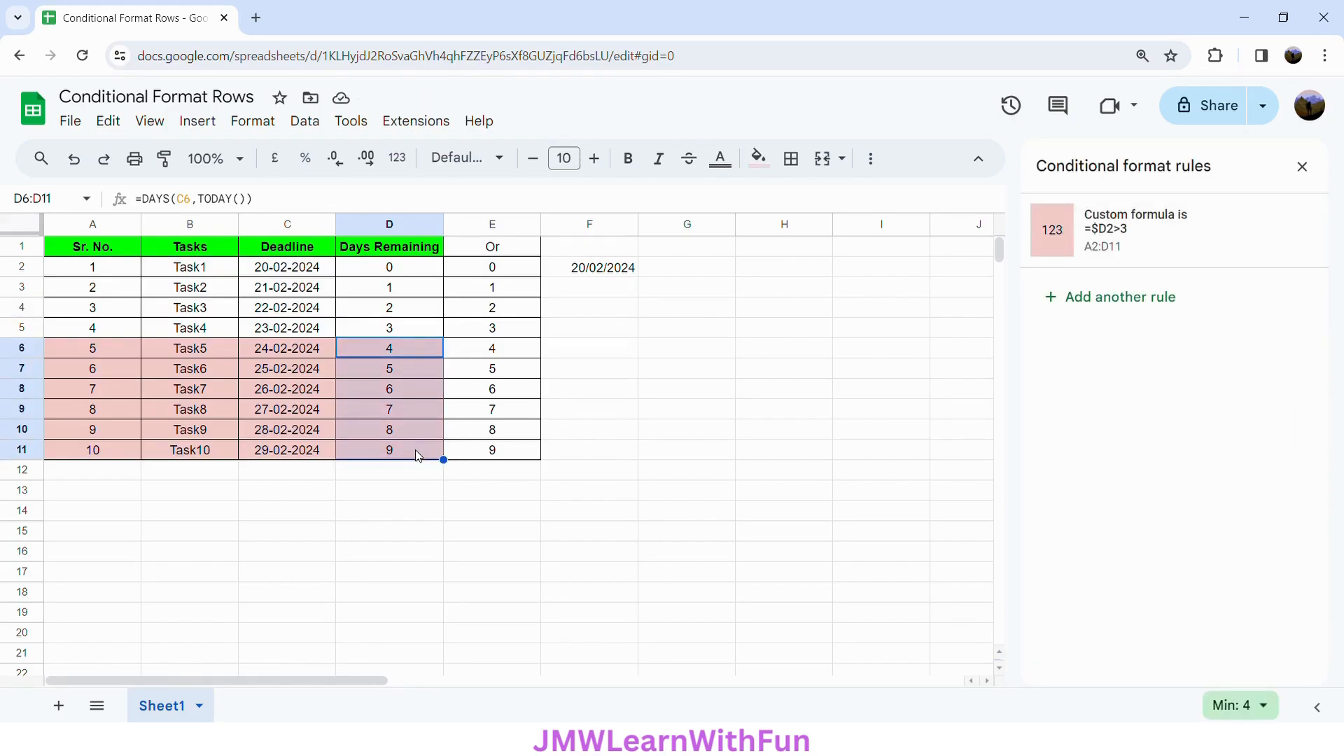
left_click(619, 352)
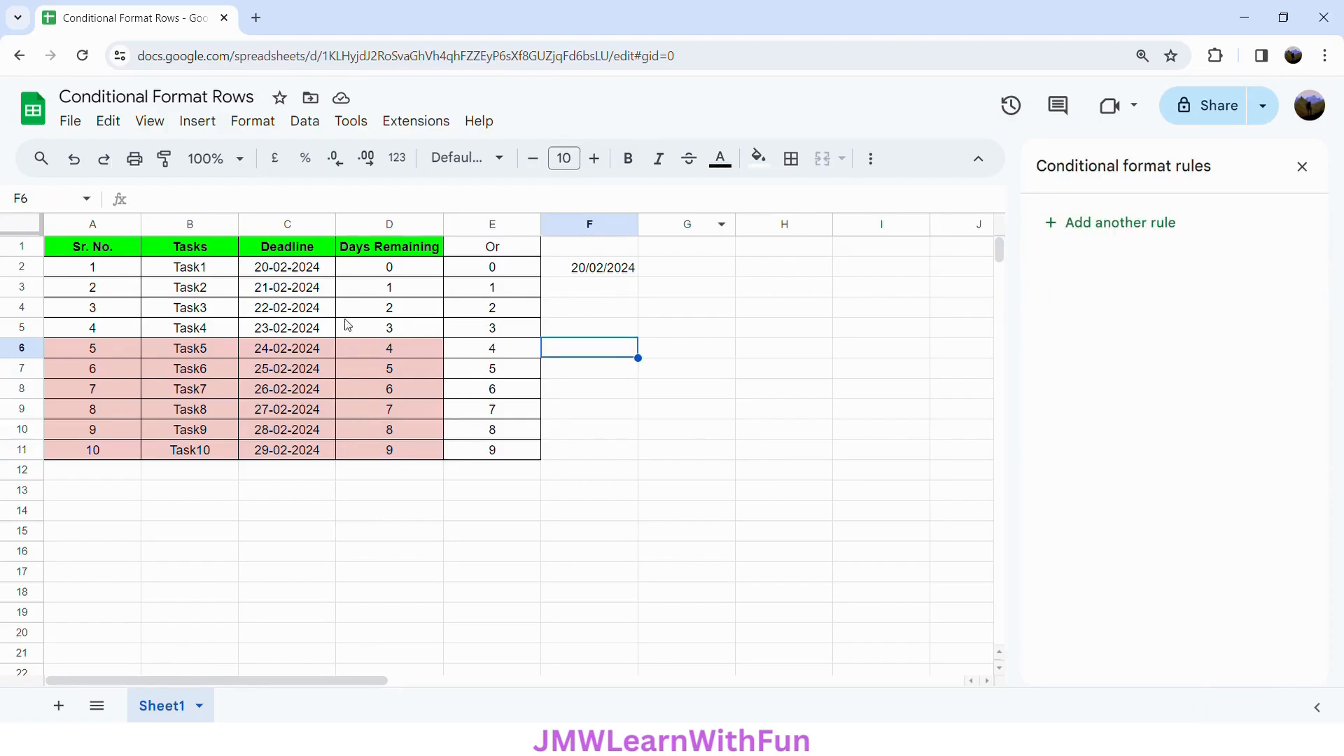
Step: Change the rule's custom formula to =$D2=3 and save it
left_click(364, 351)
left_click(1162, 230)
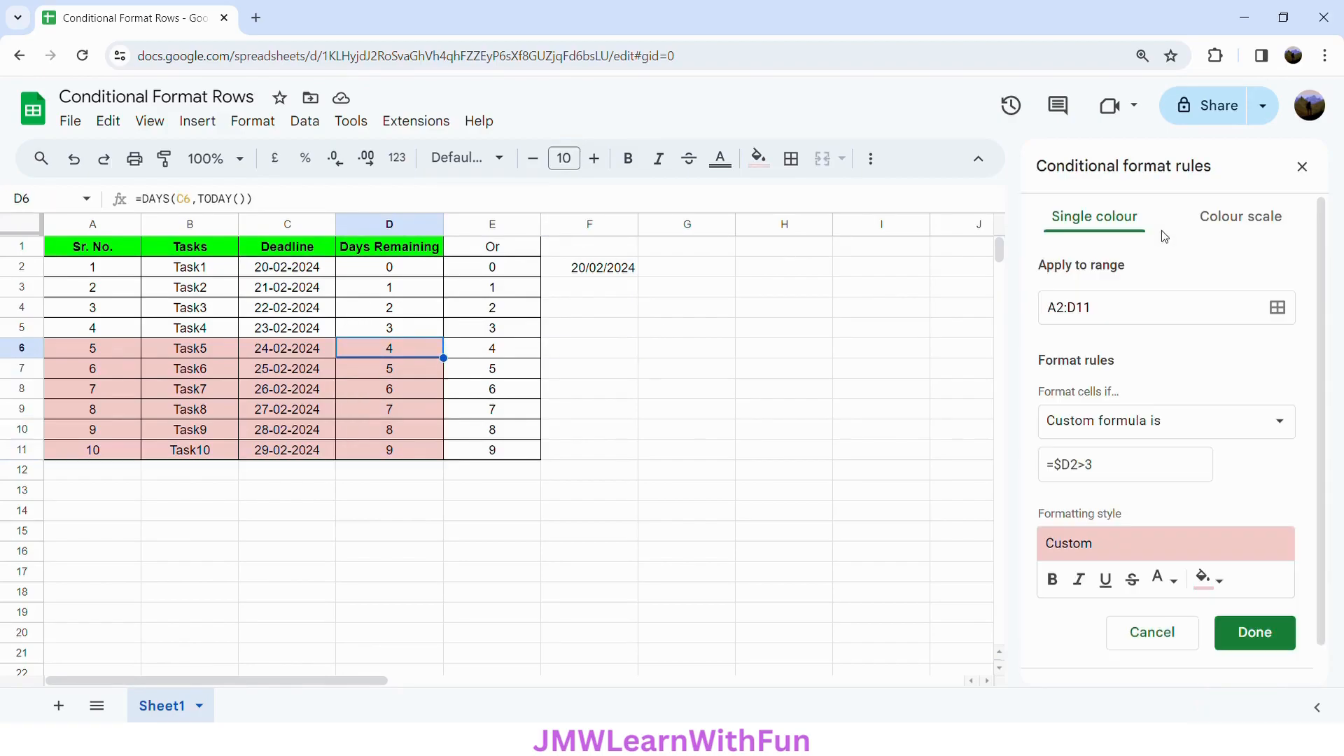
left_click(1090, 470)
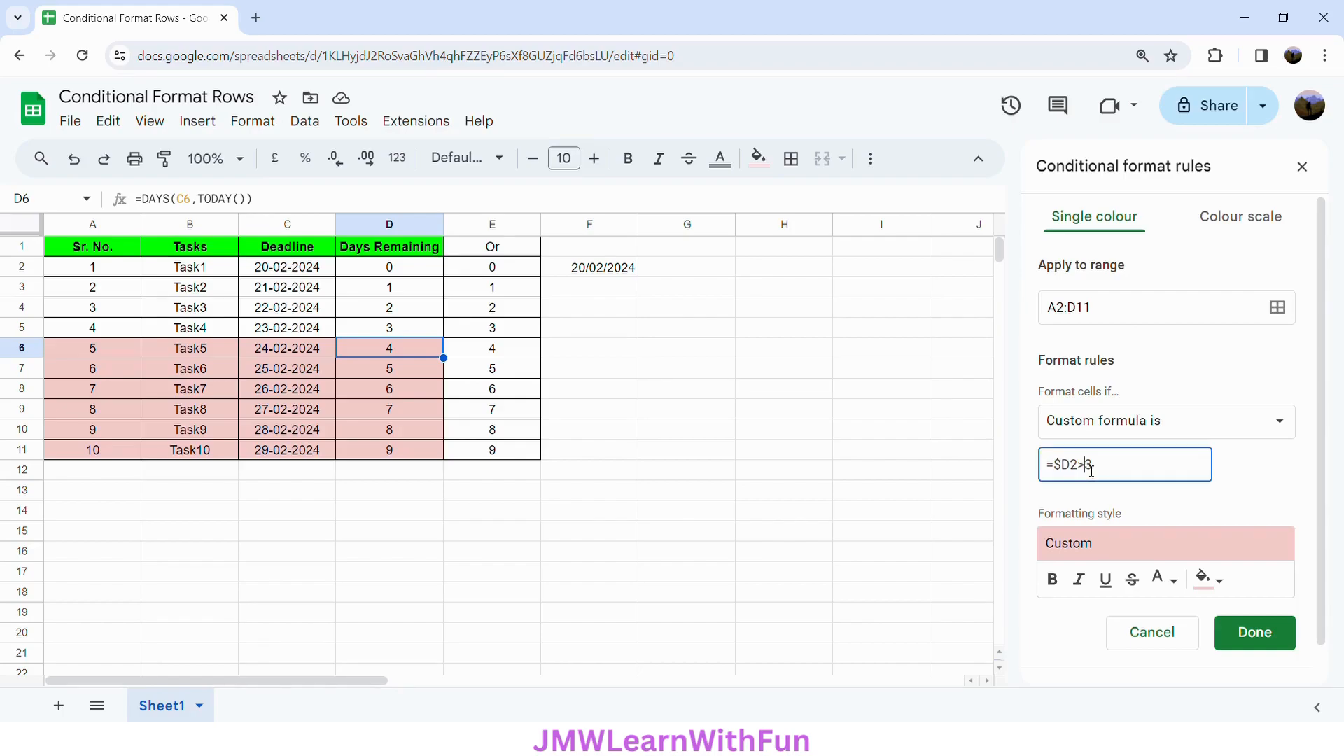
key("BackSpace")
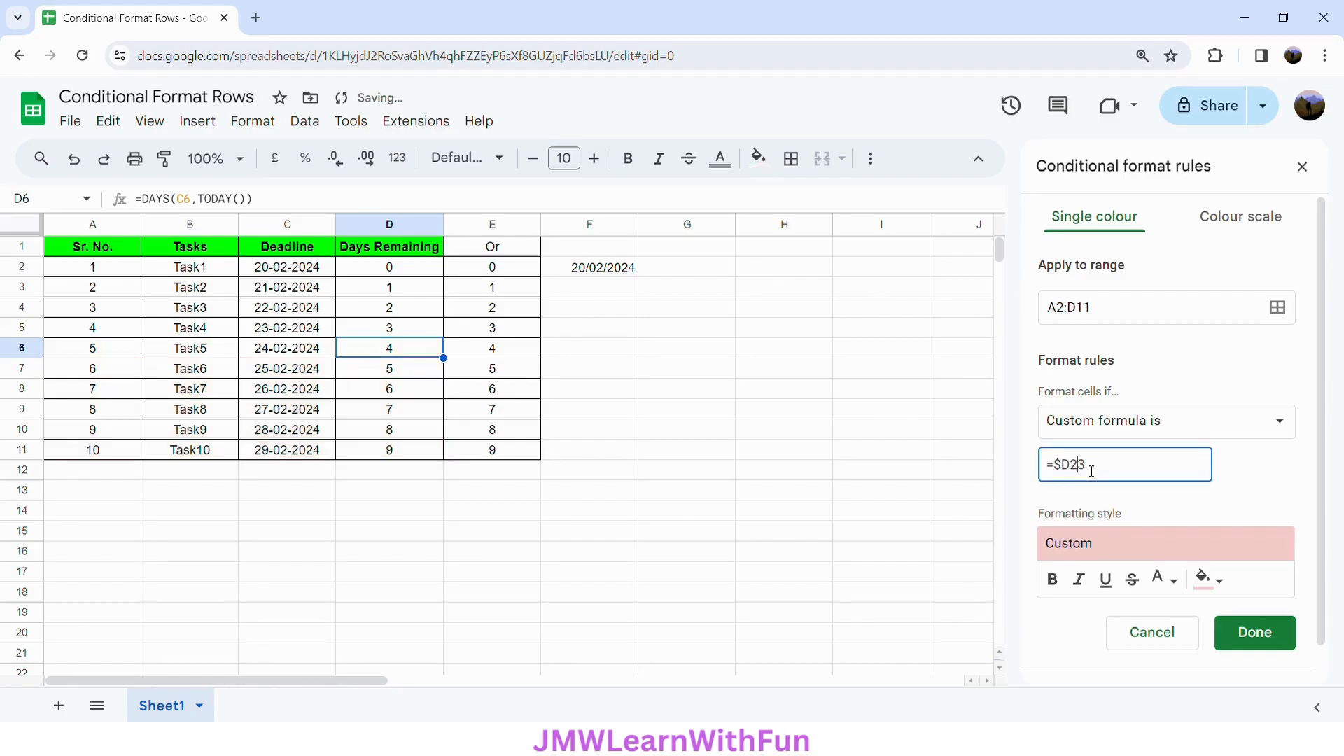
type("=")
left_click(1255, 632)
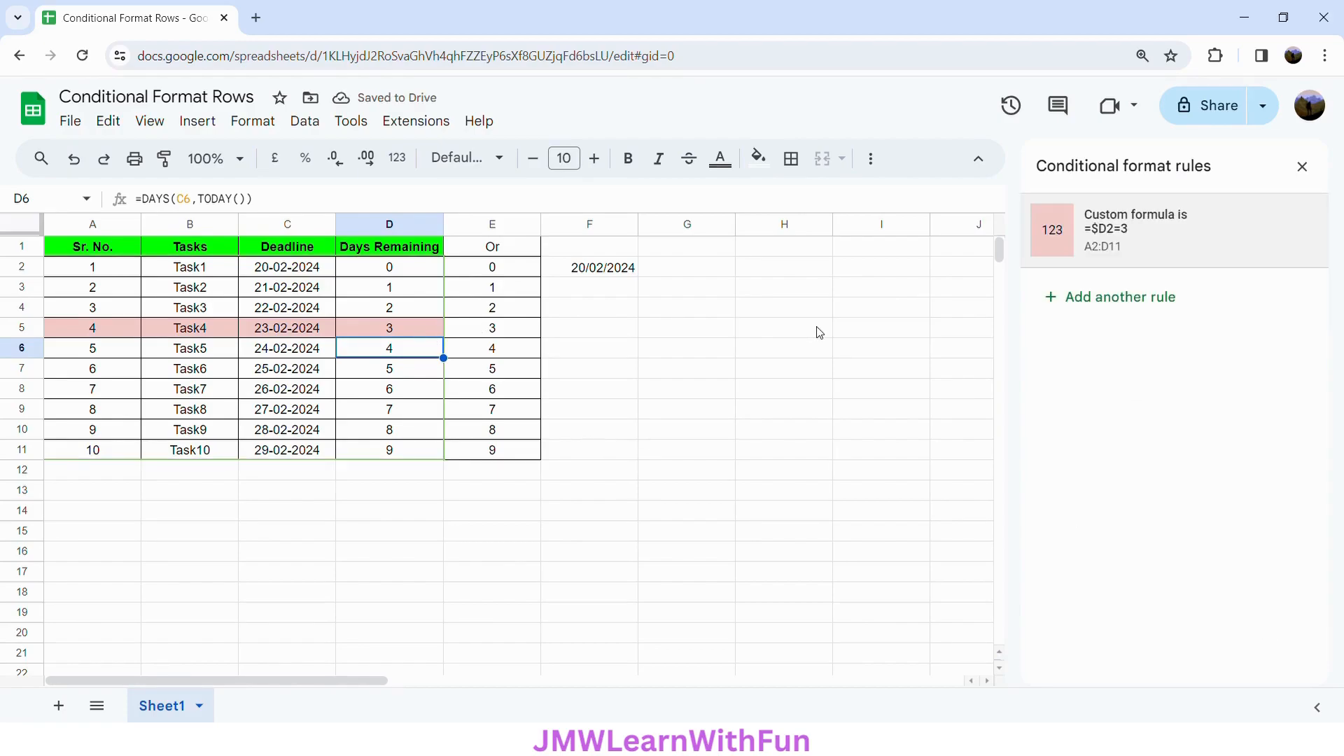
left_click(385, 329)
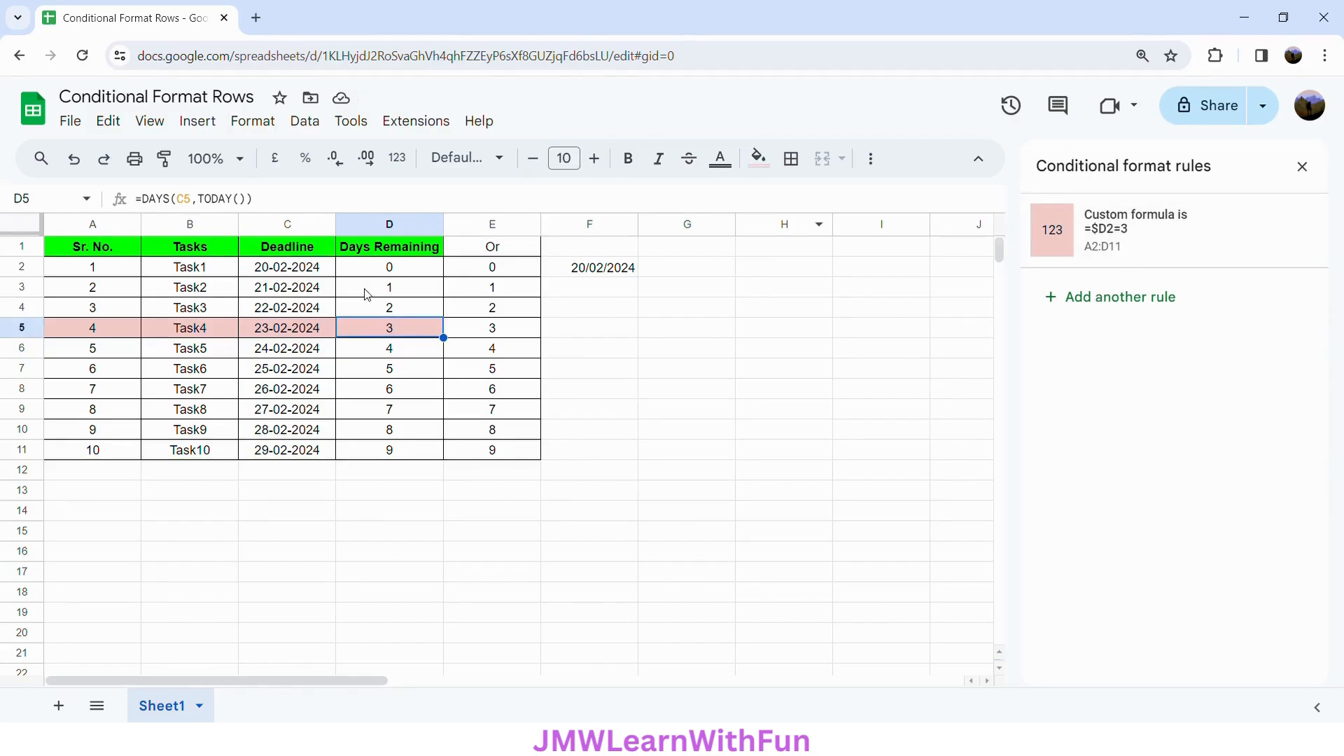
Step: Insert a column between Tasks and Deadline and give it the header Assignee
left_click(267, 225)
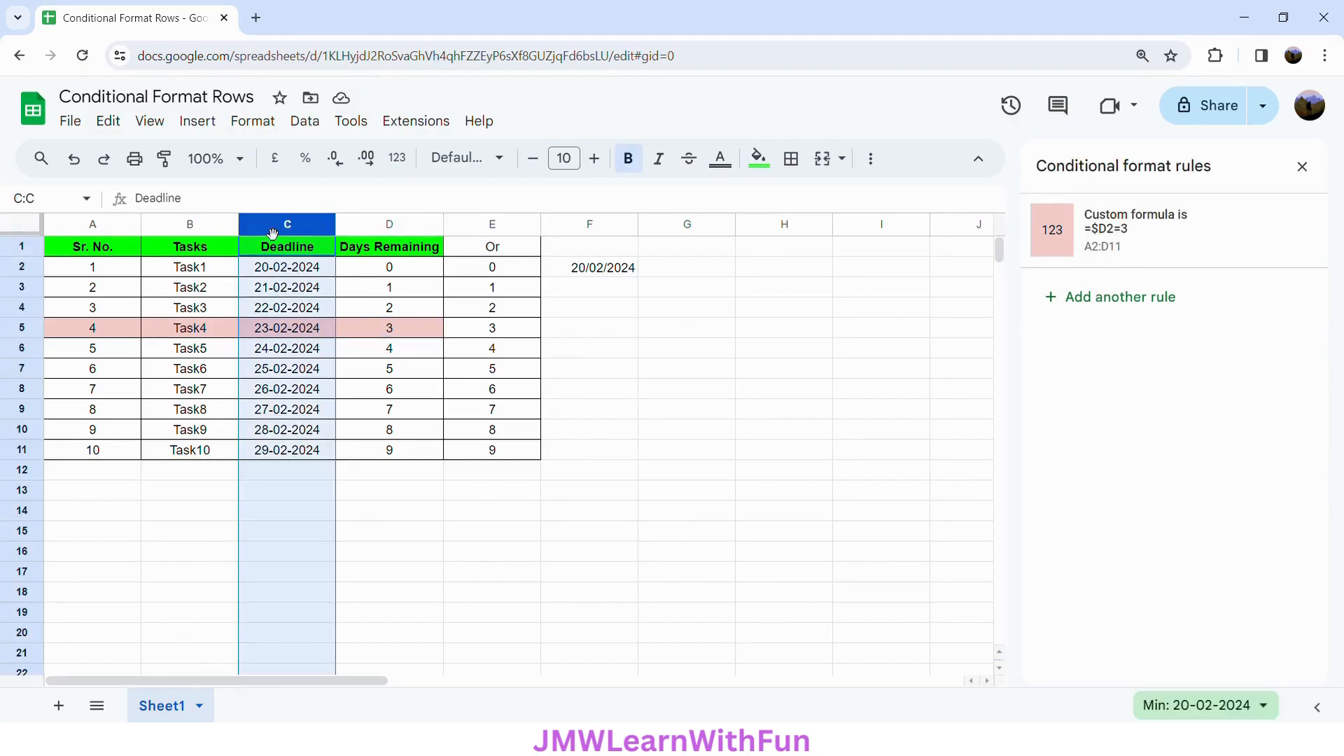
right_click(272, 233)
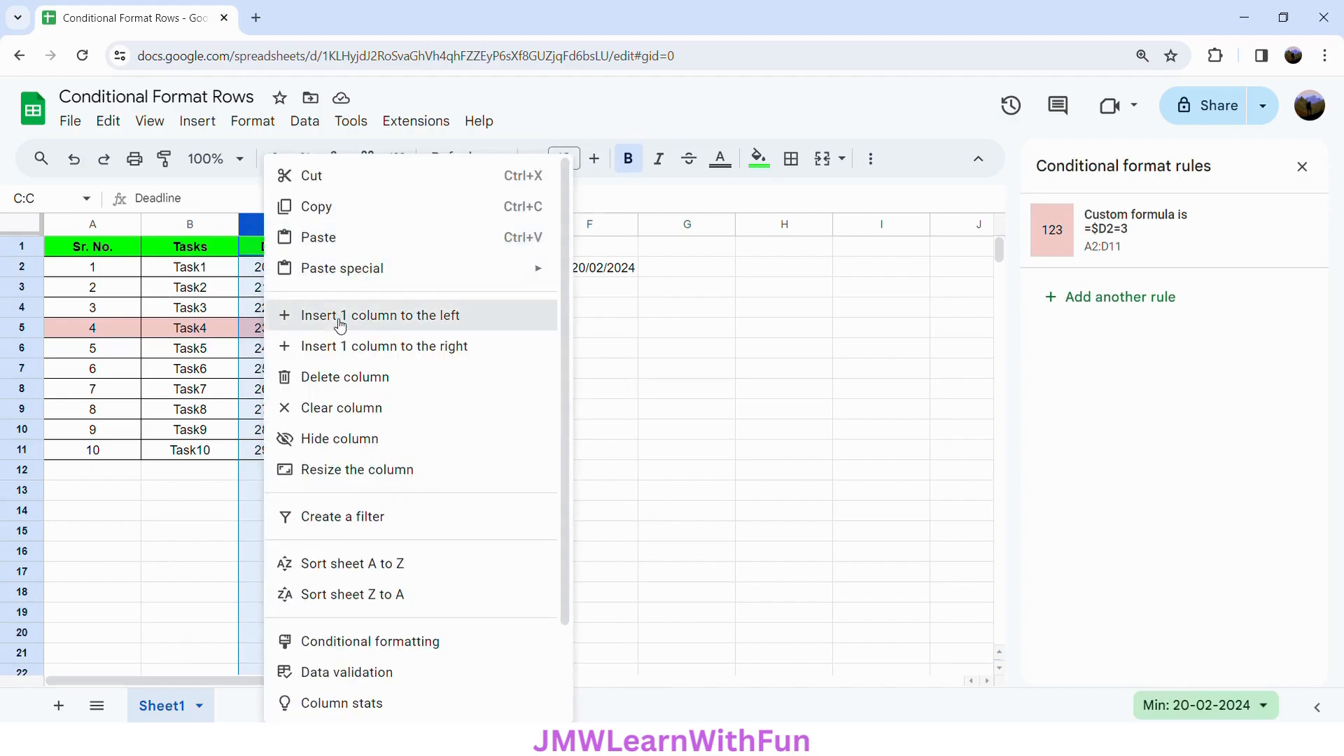
left_click(339, 315)
left_click(276, 253)
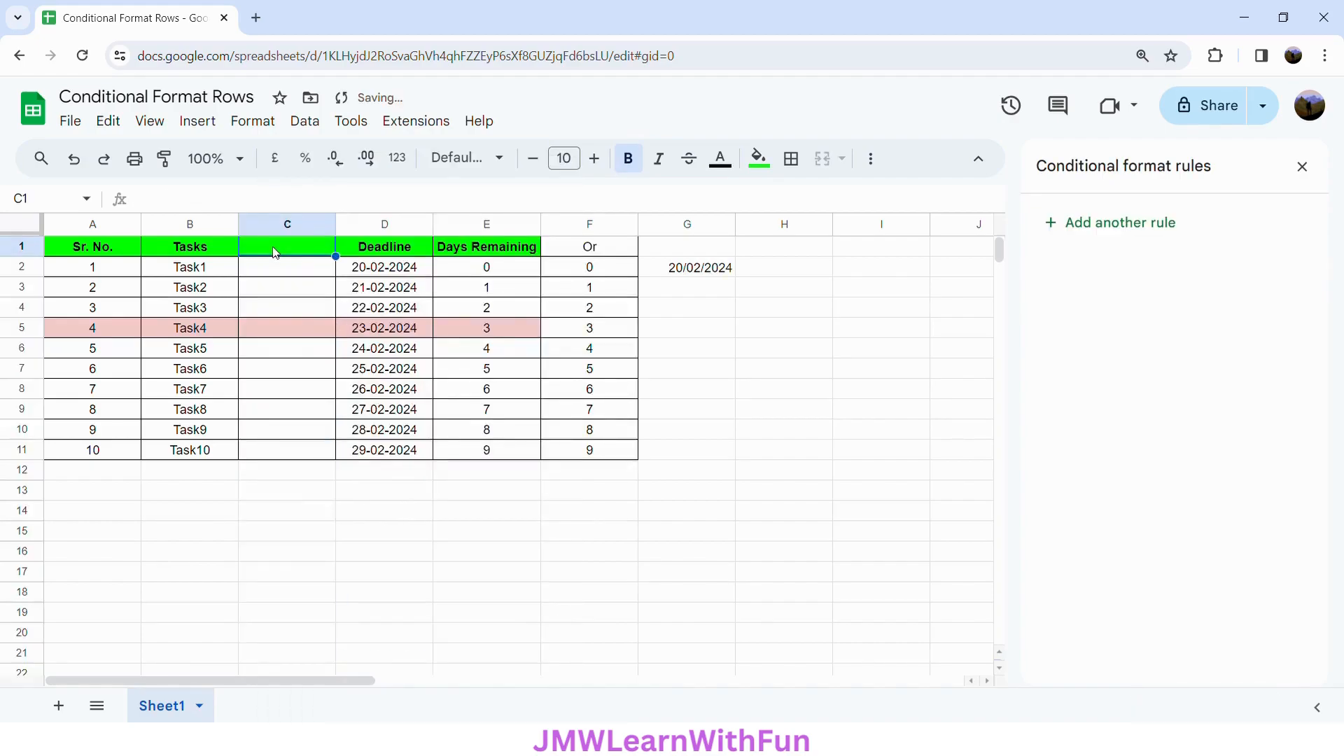
type("Assignee")
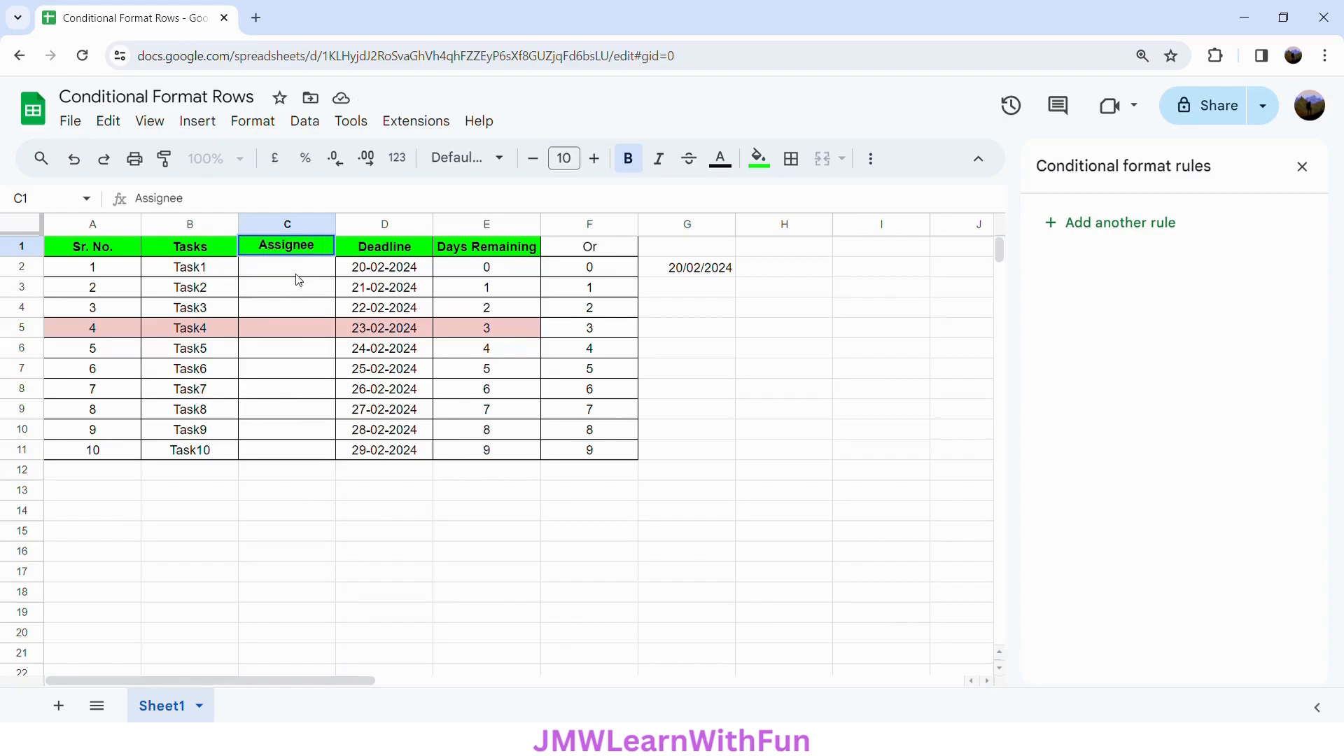
key("Return")
Step: Fill the Assignee cells C2:C11 with A, B, C, D, A, E, F, B, G and C
type("A")
key("Return")
type("B")
key("Return")
type("C")
key("Return")
type("D")
key("Return")
type("A")
key("Return")
type("E")
key("Return")
type("F")
key("Return")
type("B")
key("Return")
type("G")
key("Return")
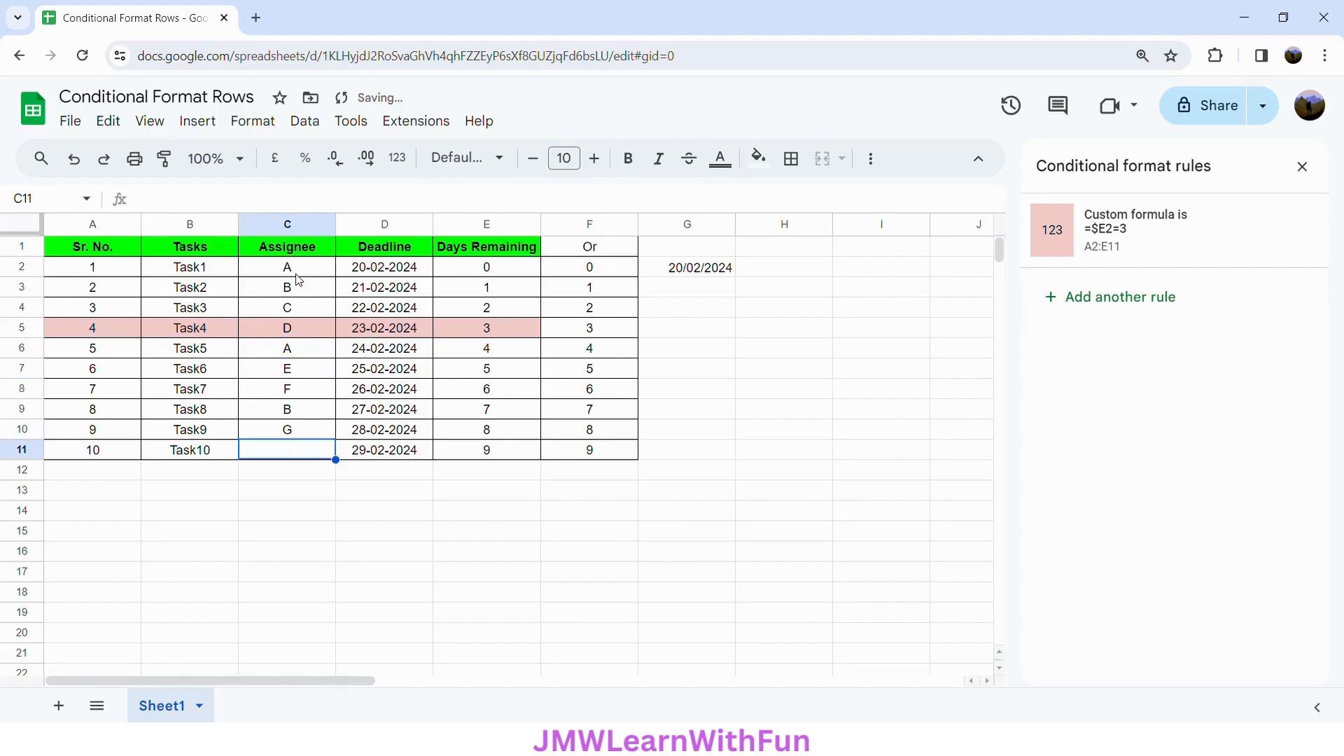
type("C")
key("Return")
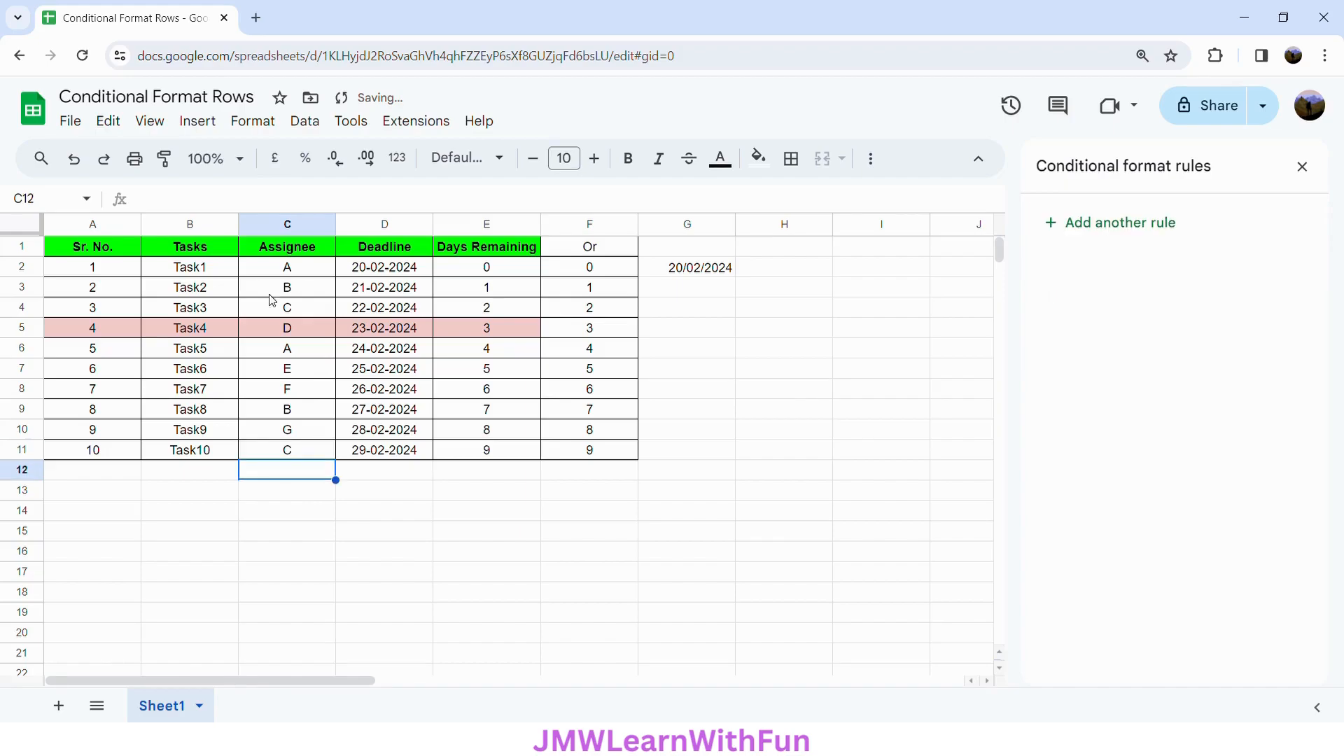
Step: Change the custom formula of the A2:E11 rule to =$C2="A", save it and check the Assignee cells containing A
left_click(281, 271)
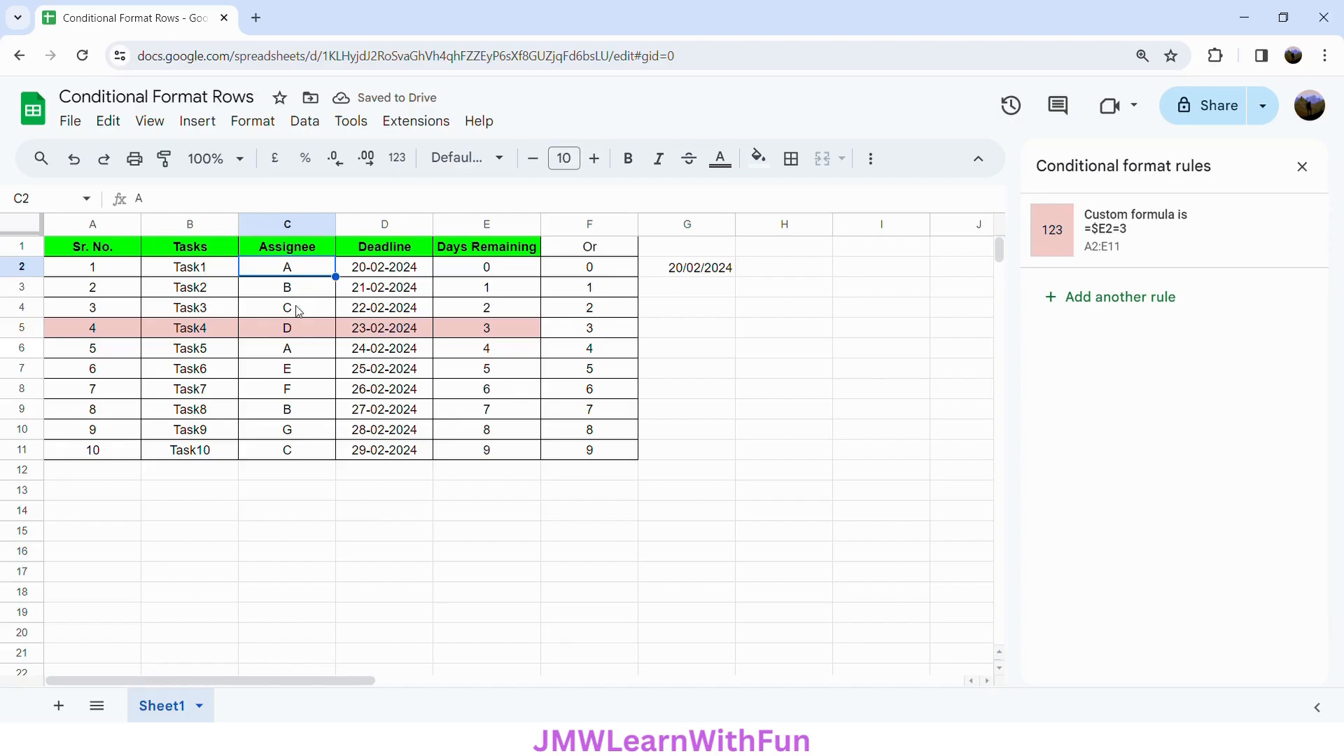
left_click(291, 349)
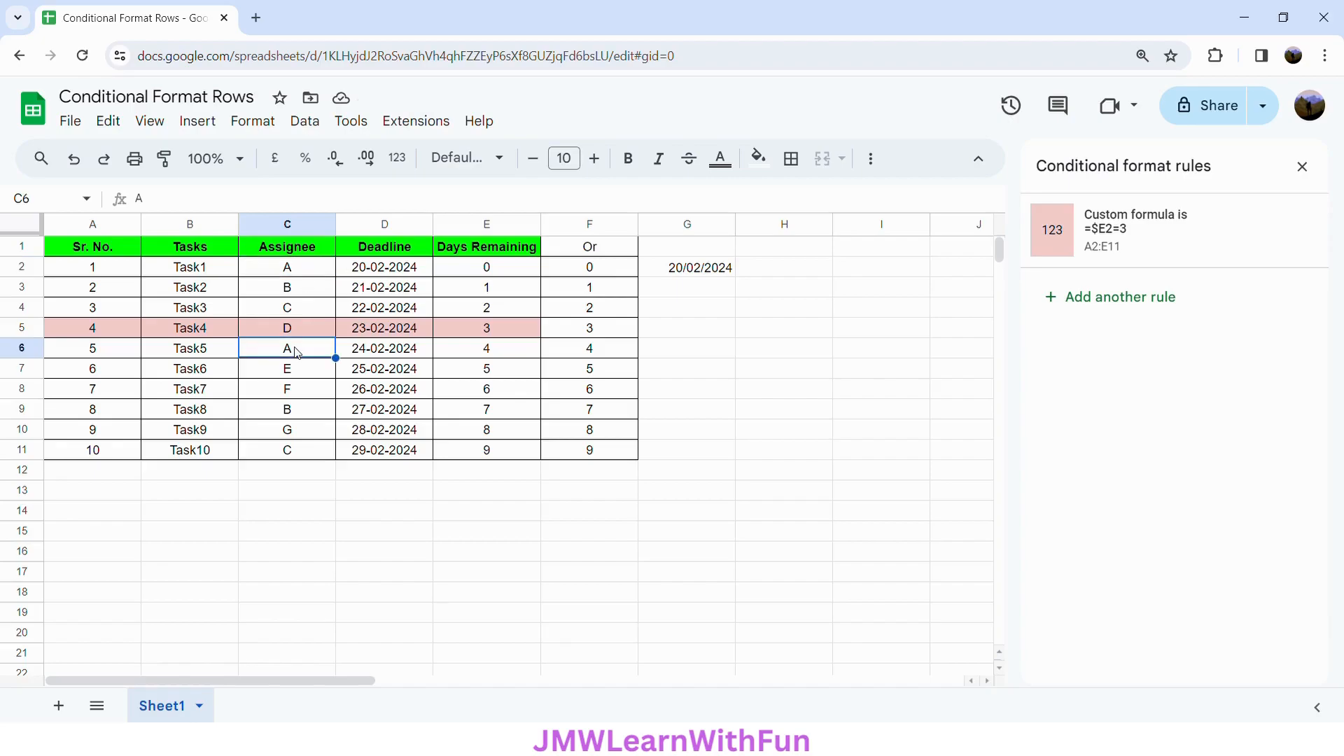
left_click(1122, 242)
left_click(1075, 473)
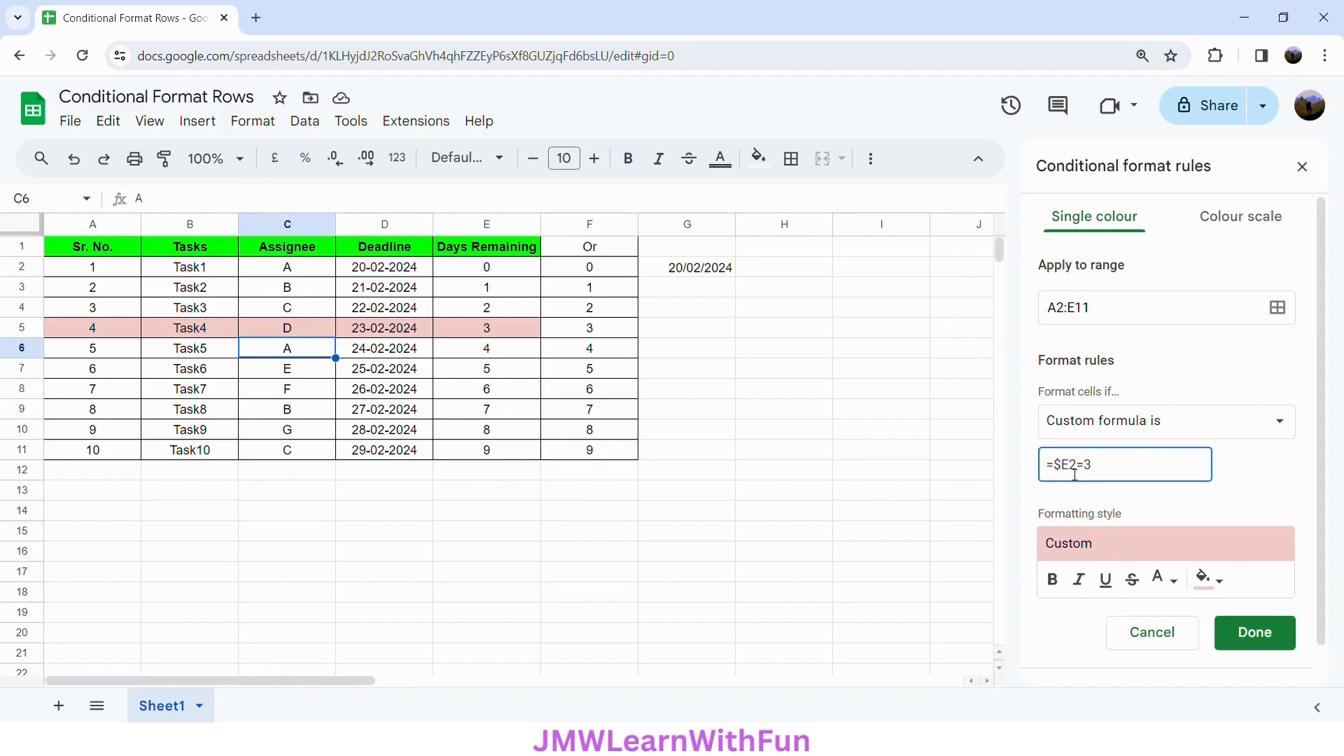
key("BackSpace")
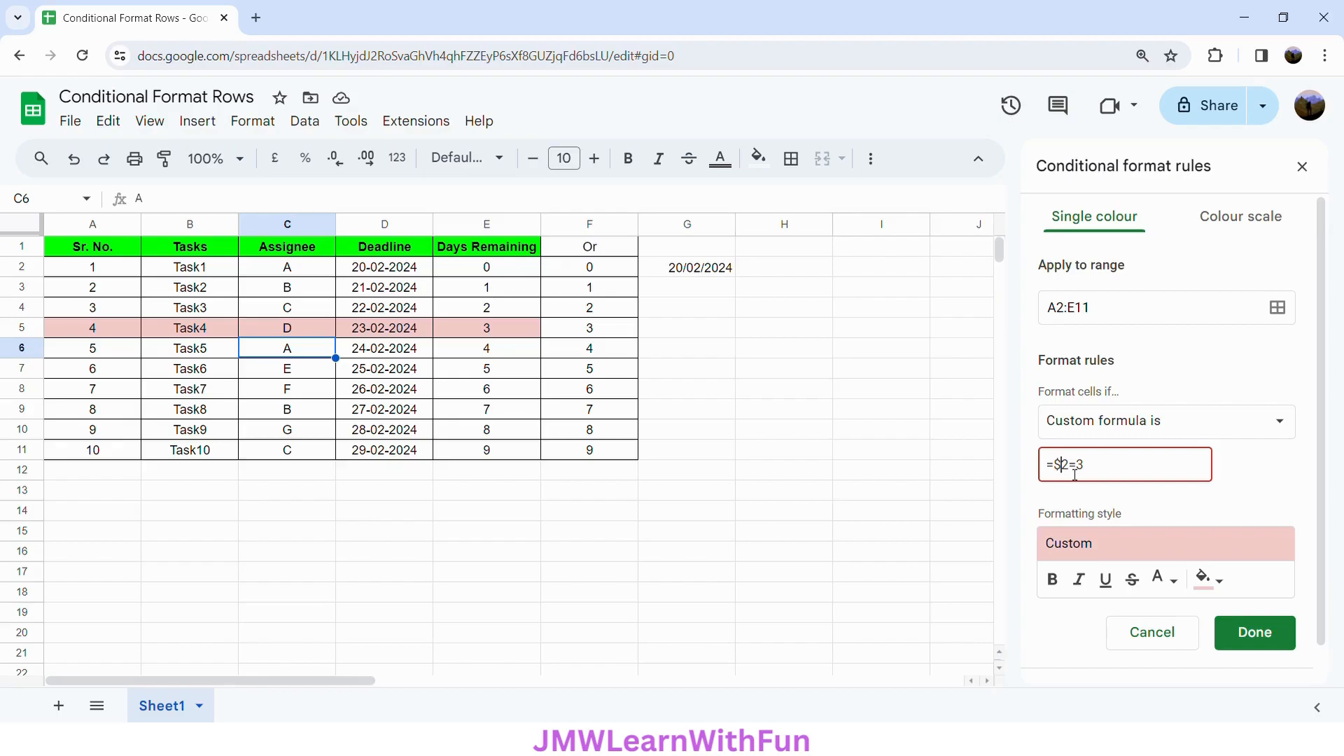
type("C")
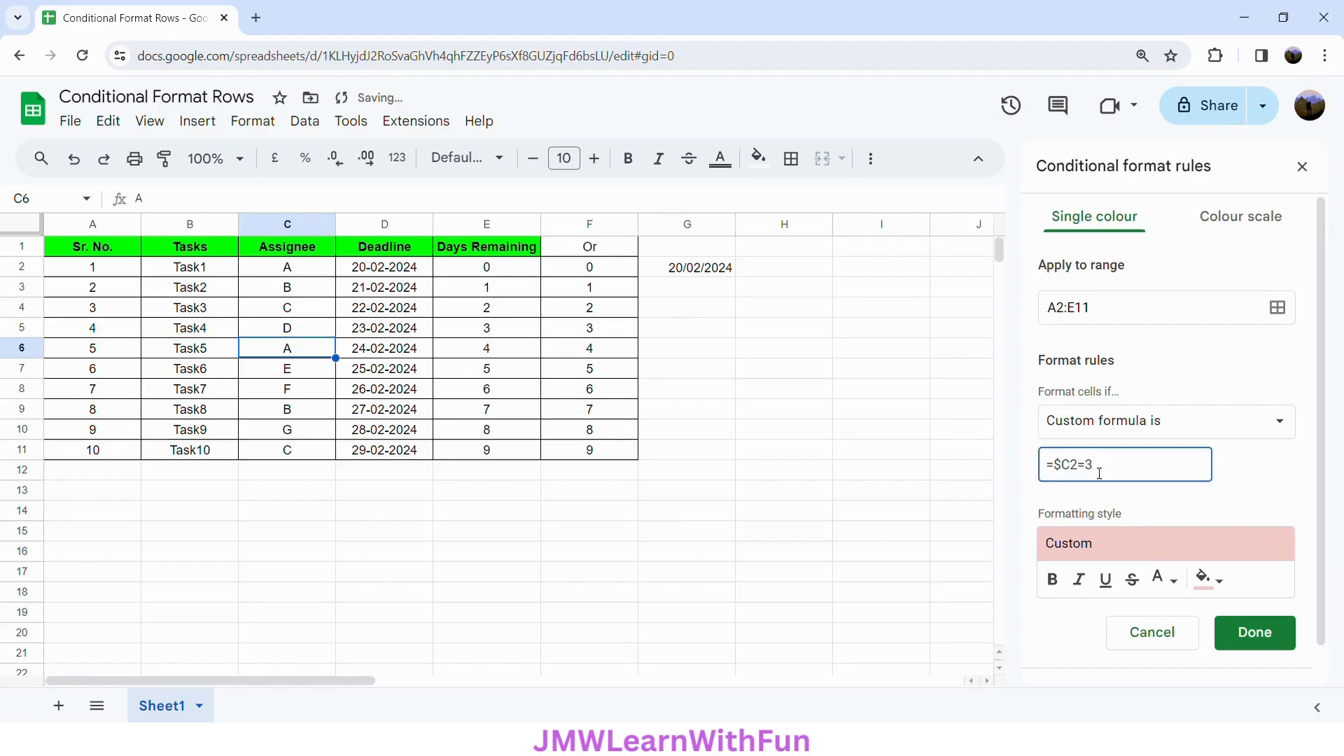
key("BackSpace")
type("\"A\"")
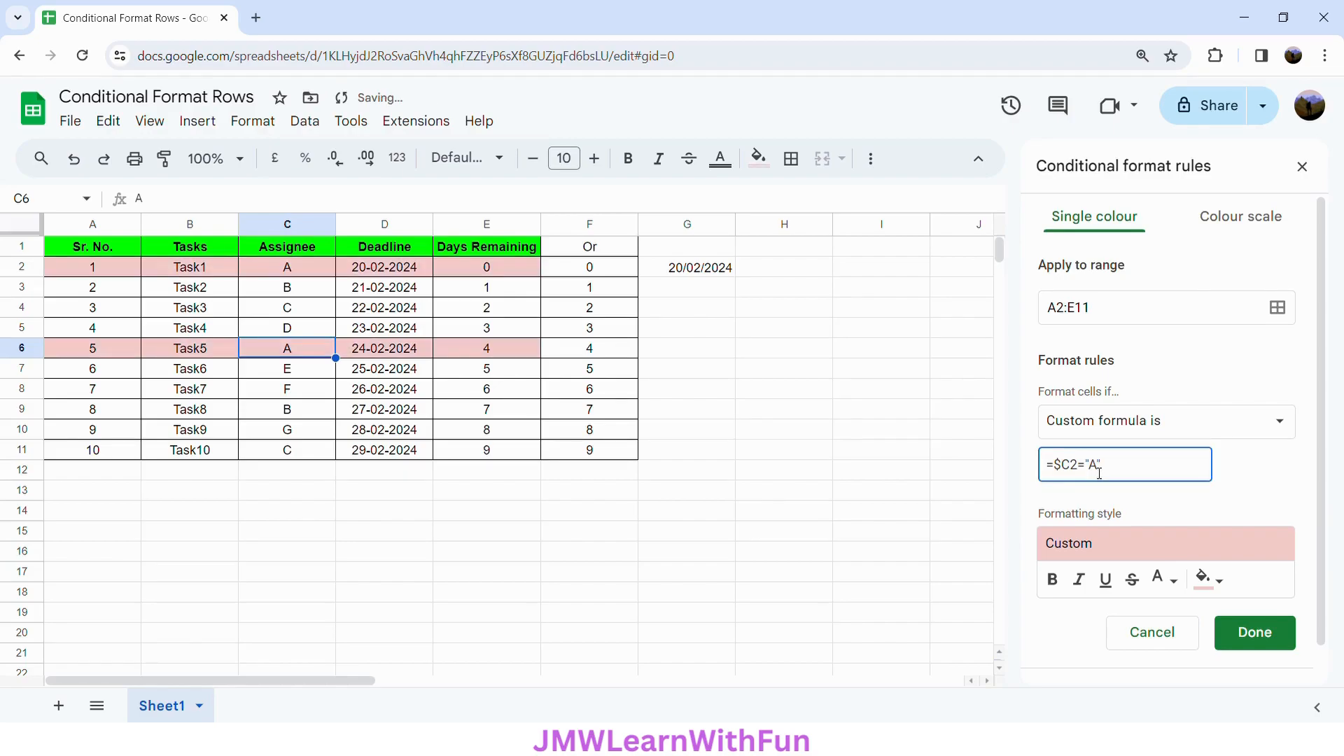
left_click(1255, 632)
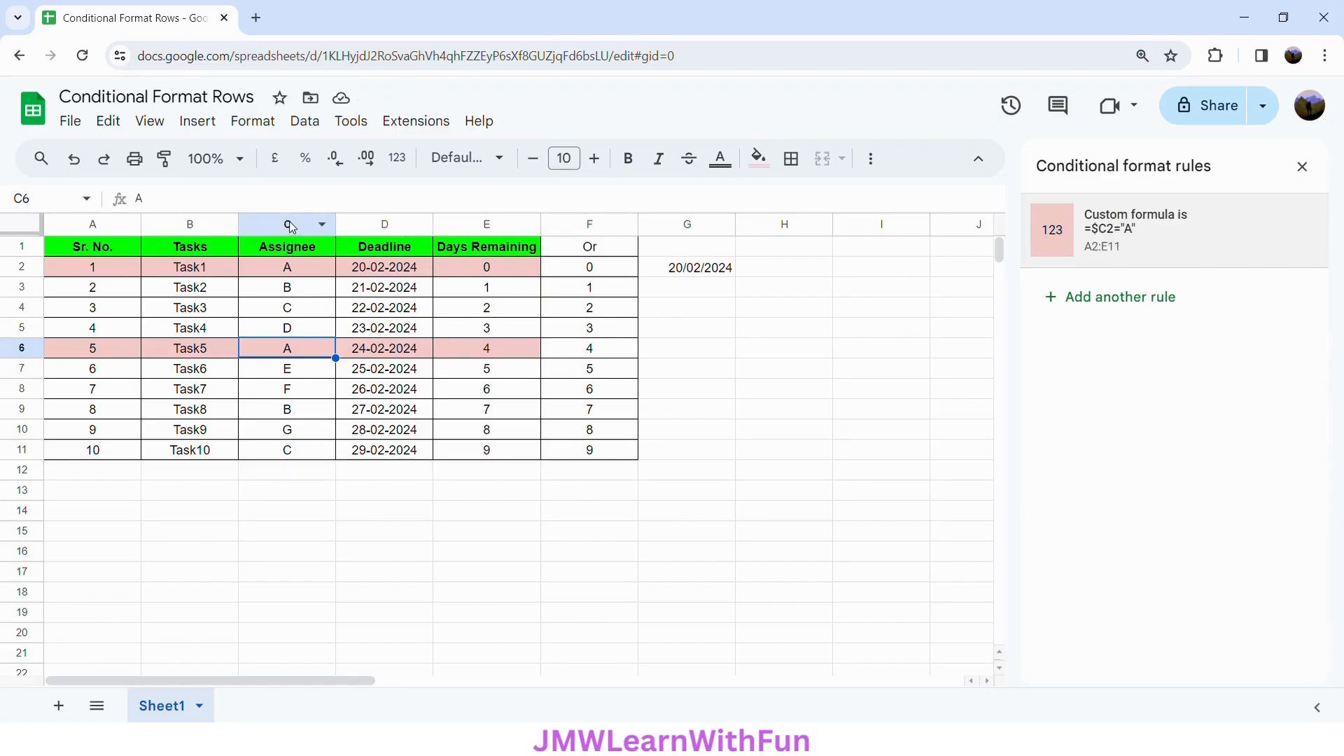
left_click(299, 470)
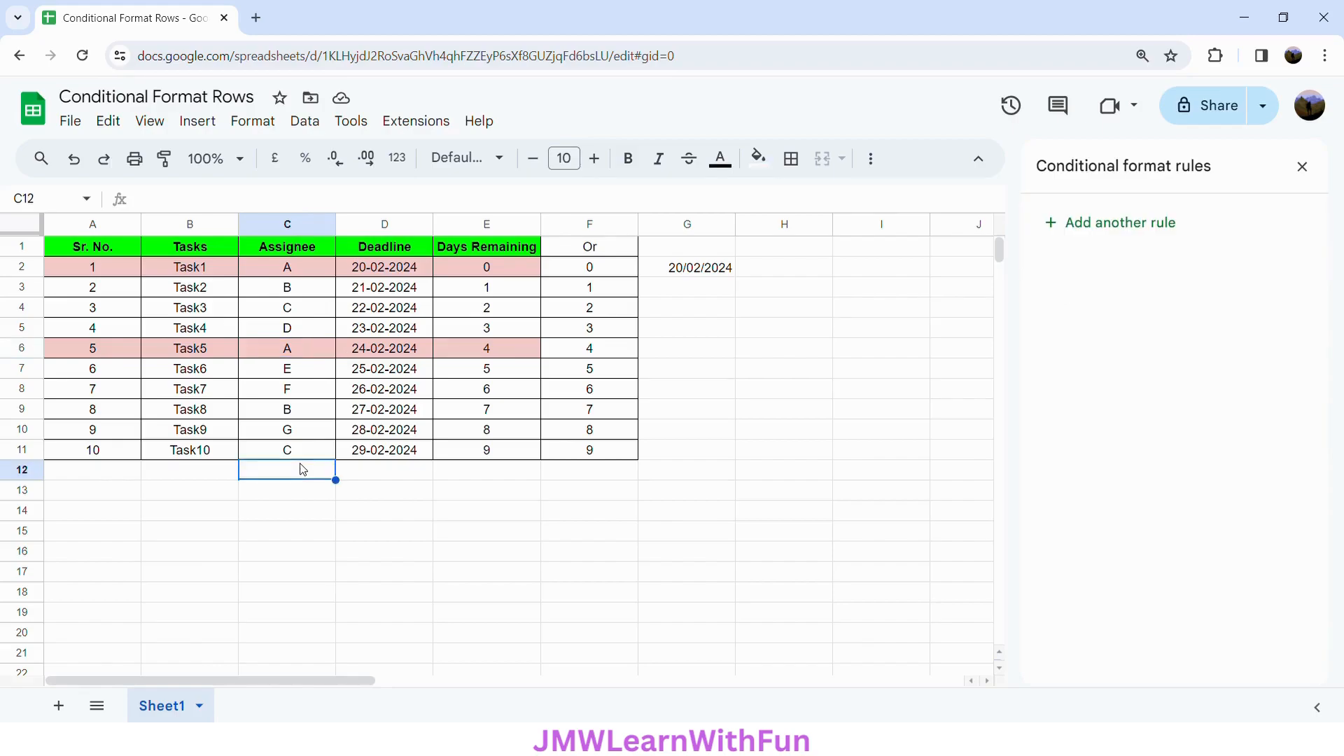
left_click(300, 272)
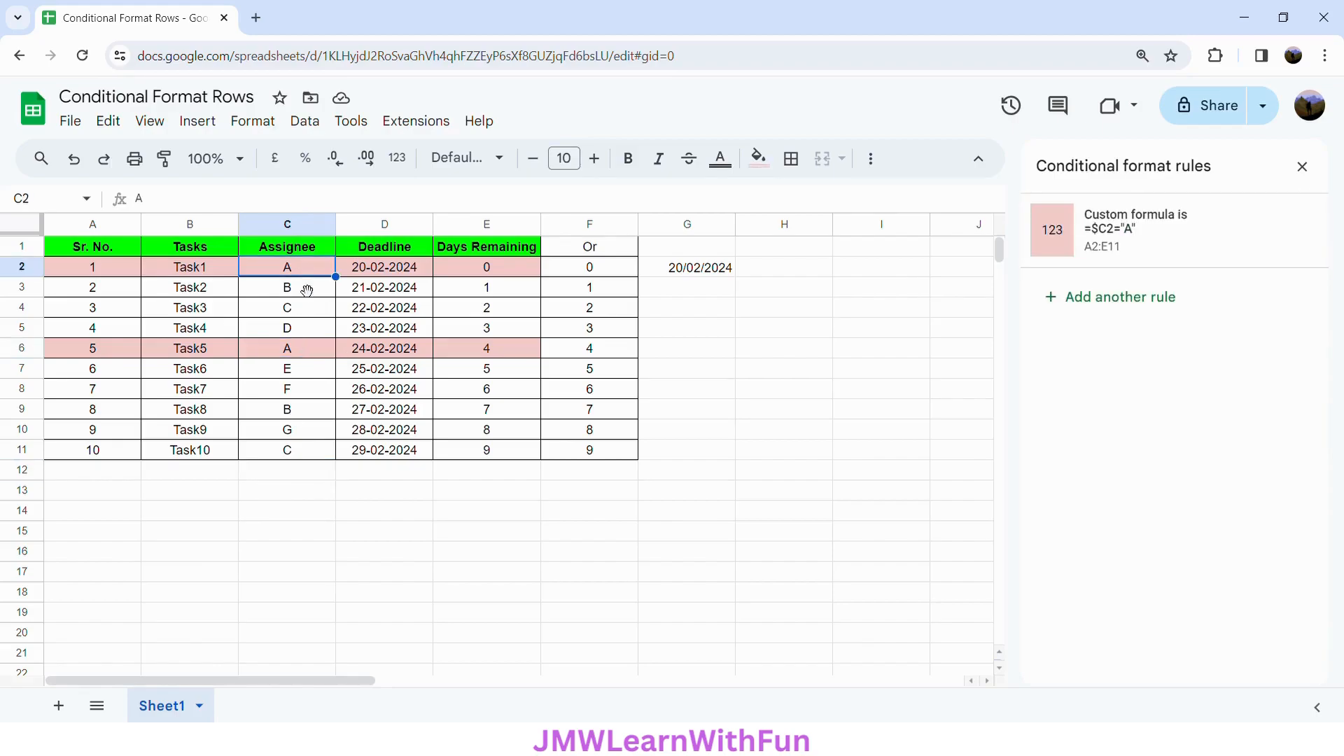
left_click(302, 344)
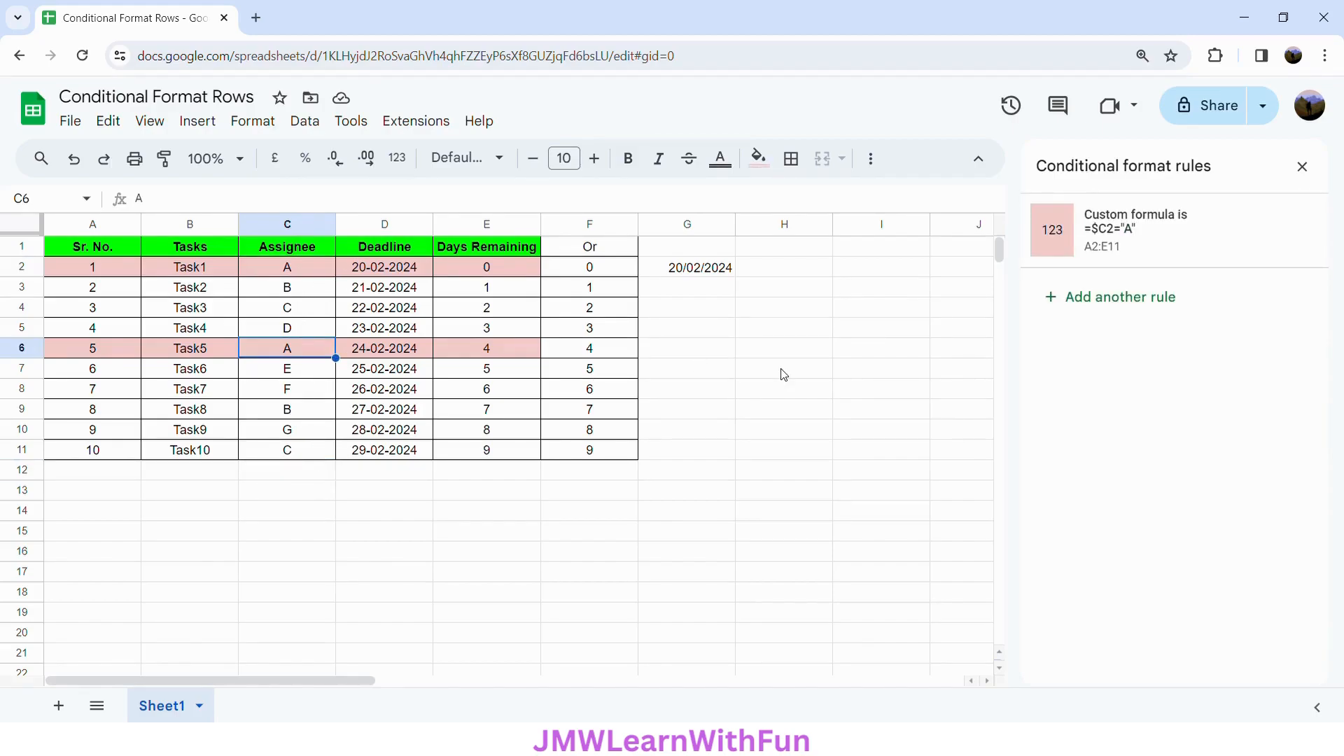
Step: Insert a column between Assignee and Deadline and give it the header Status
left_click(1150, 253)
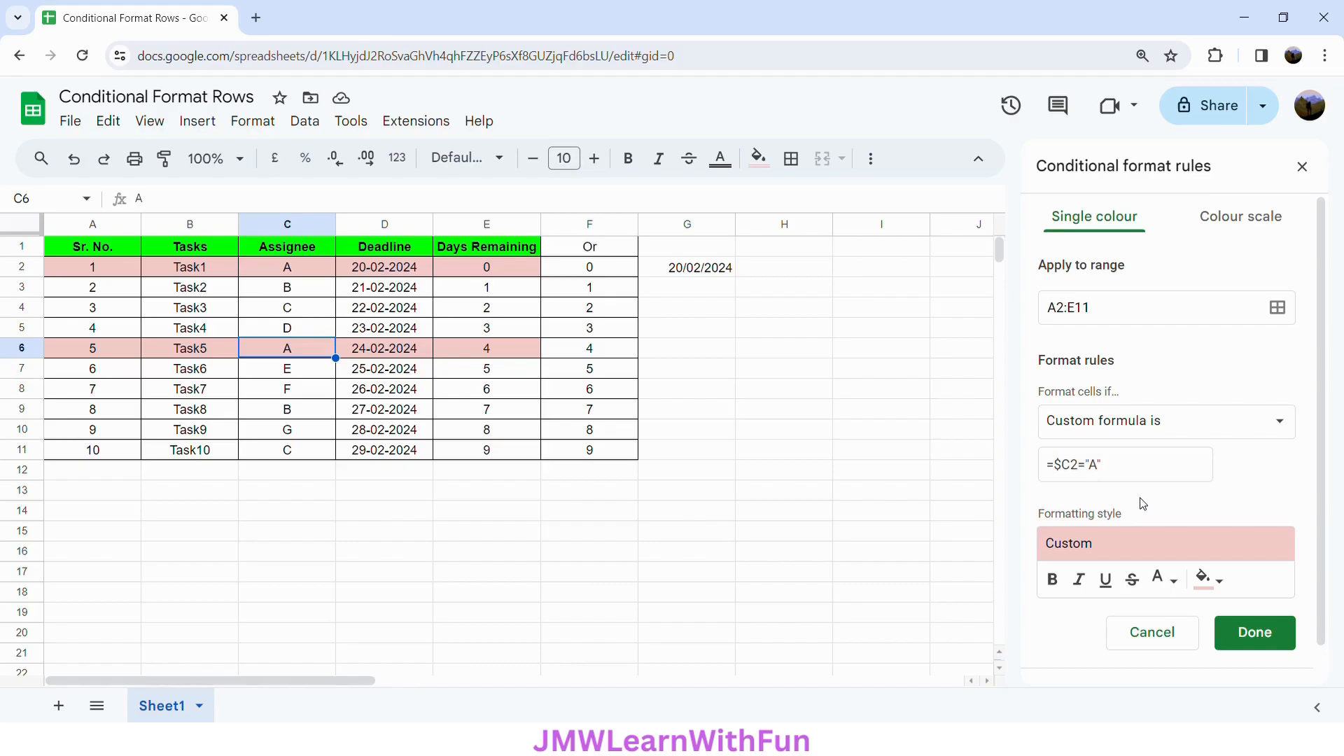
left_click(379, 224)
right_click(379, 224)
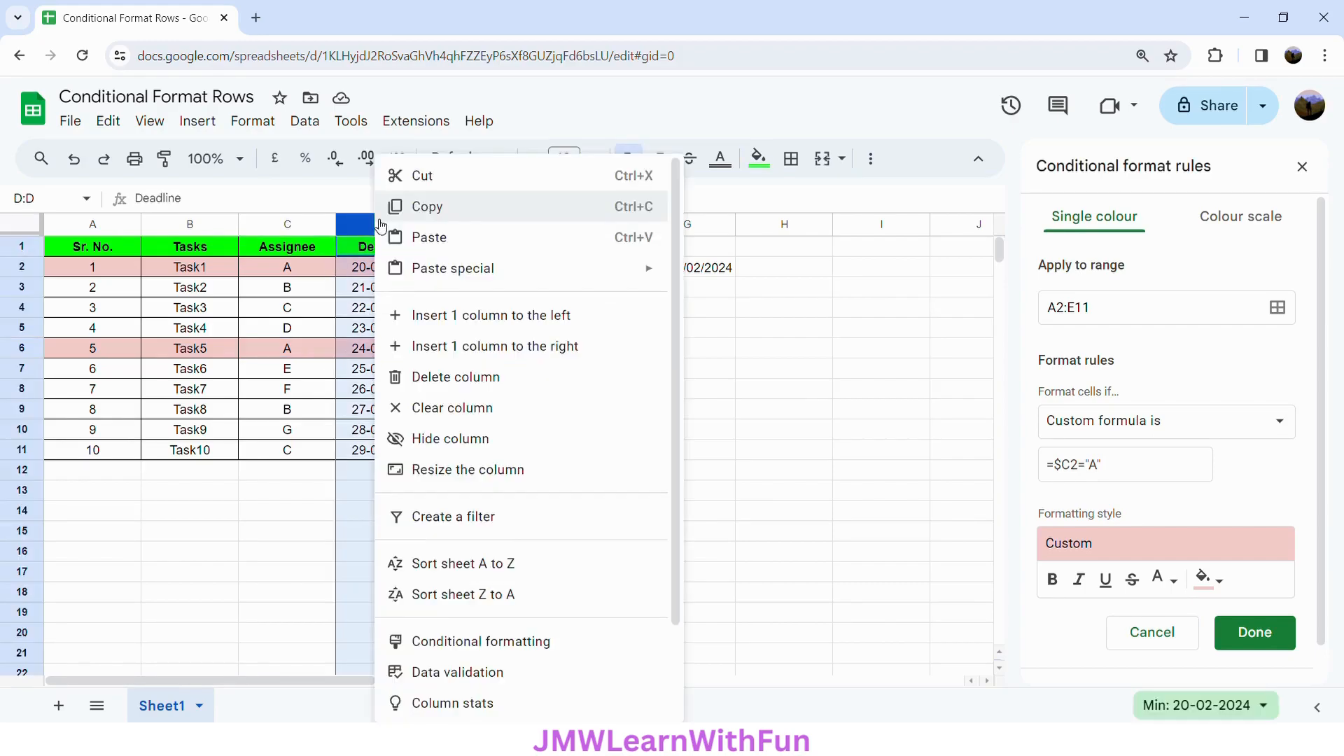
left_click(453, 317)
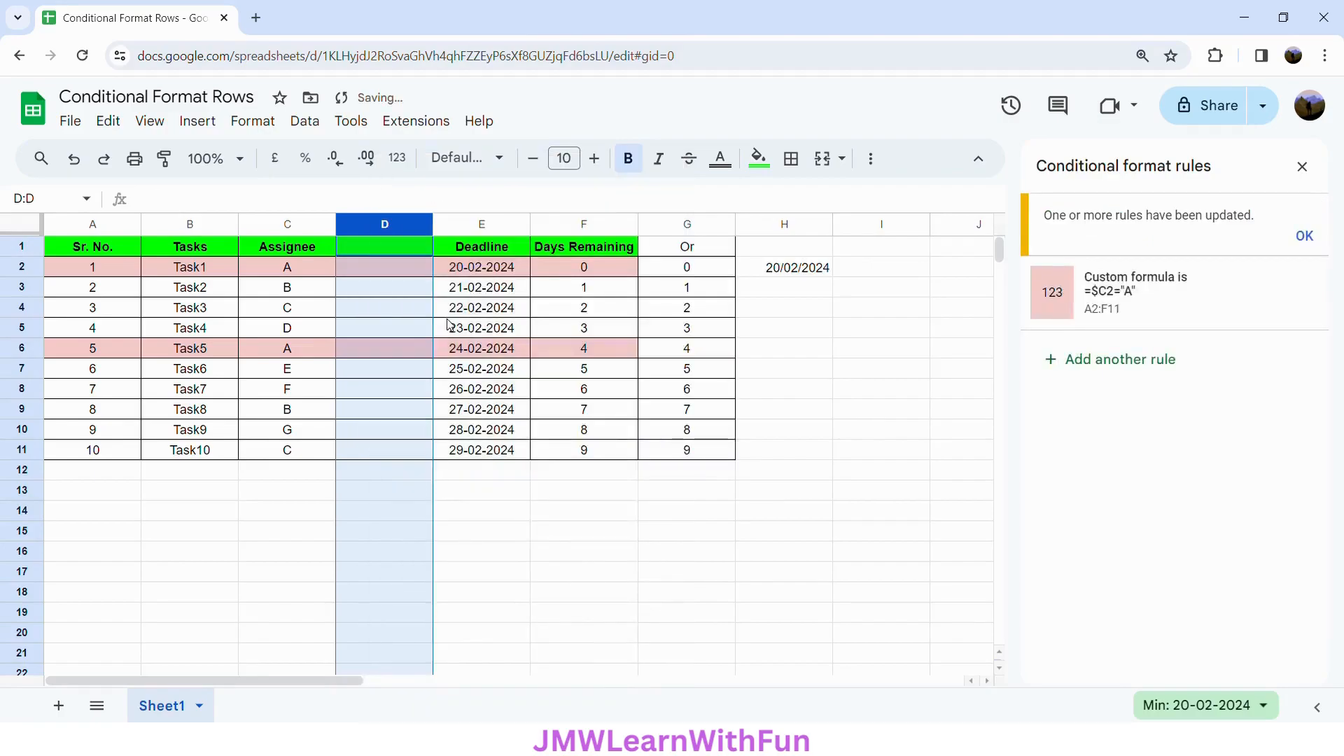
left_click(369, 248)
type("Stat")
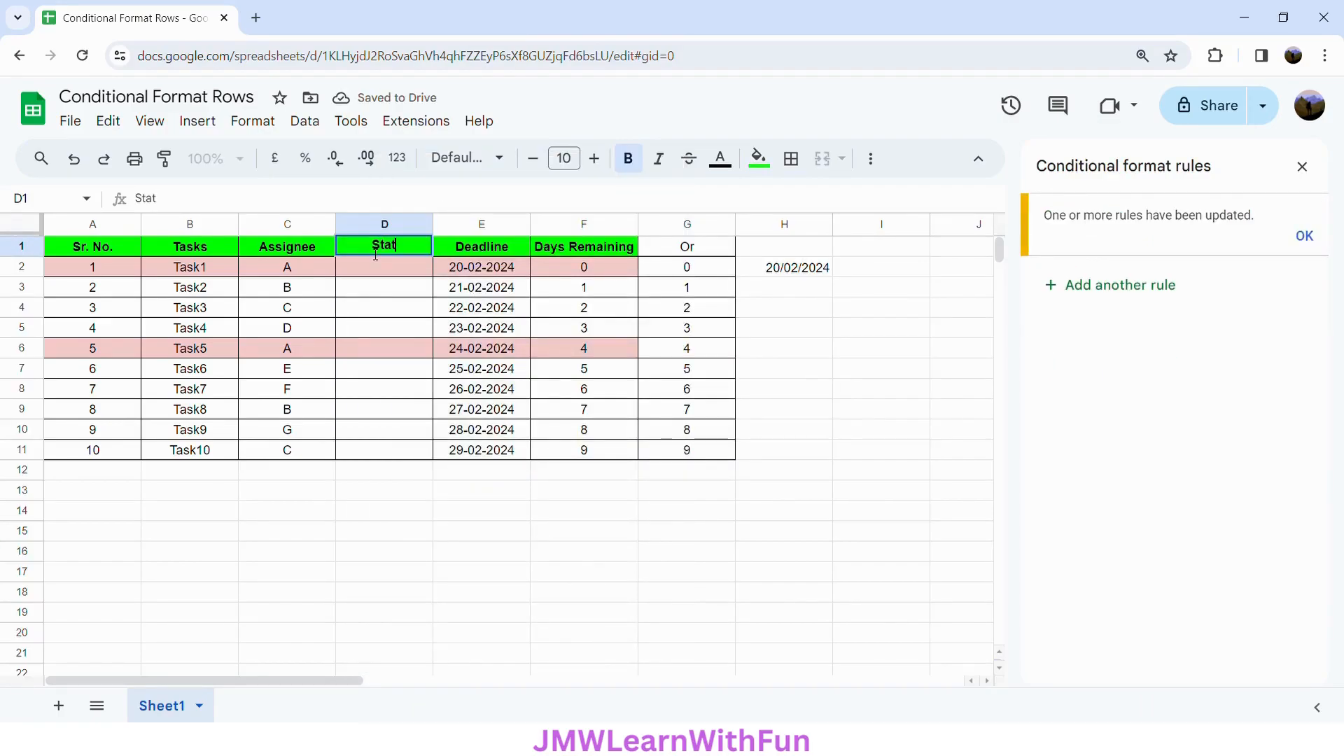
type("us")
Step: Enter Completed in D2 and fill it down the Status column to D11
left_click(389, 268)
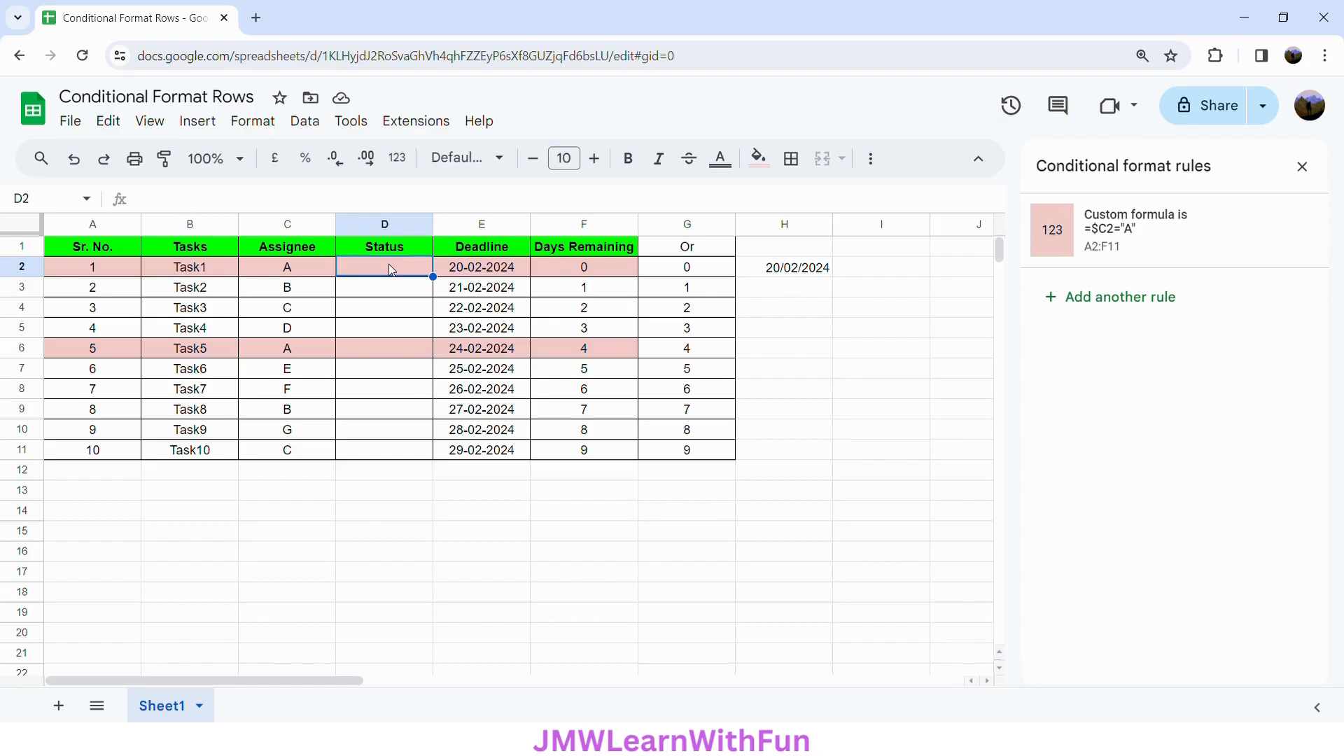
type("Completed")
key("Return")
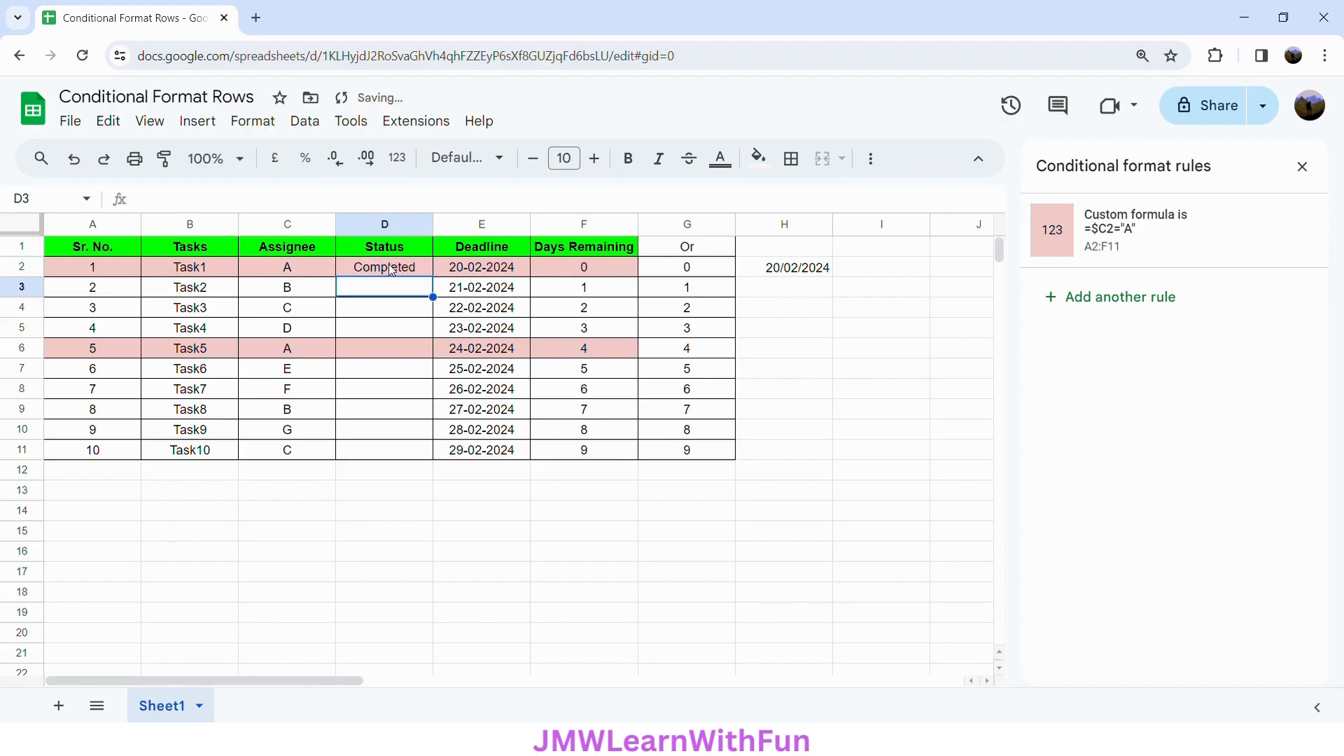
left_click(415, 273)
left_click_drag(434, 278, 428, 460)
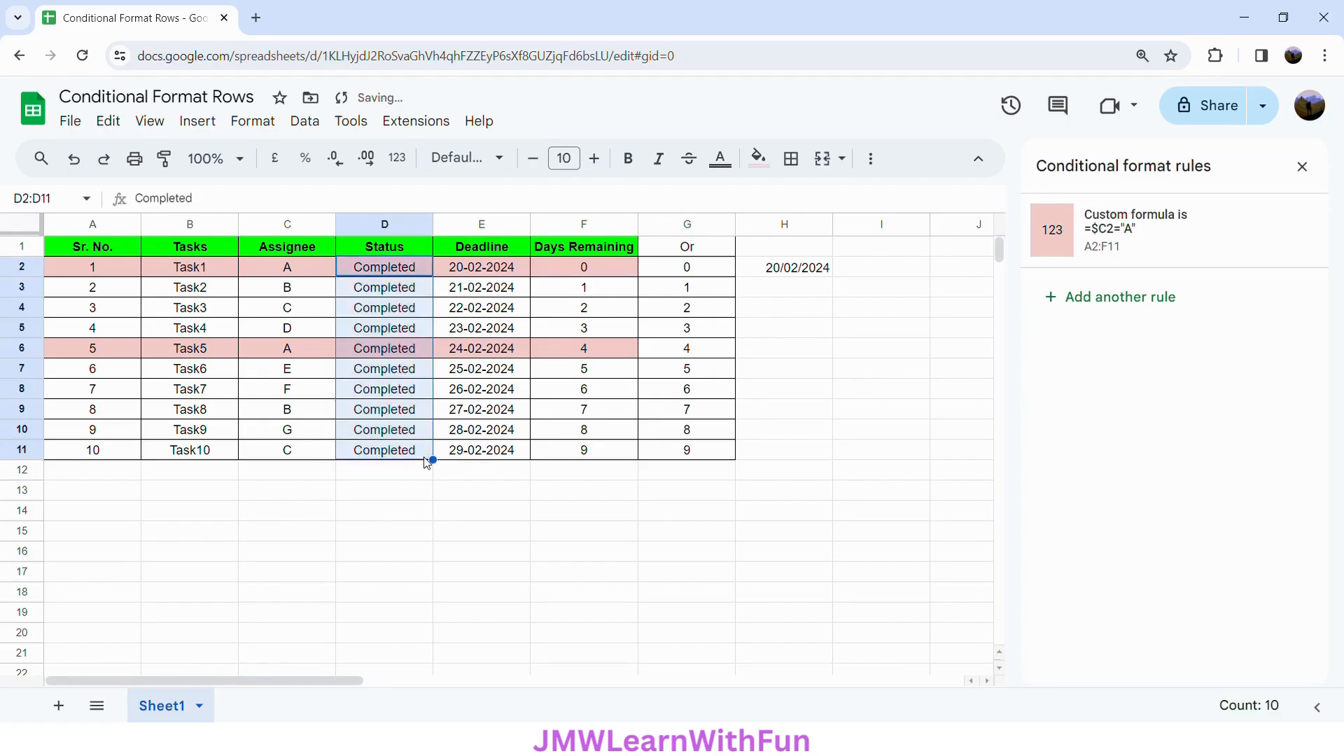
Step: Change the A2:F11 rule's custom formula to =AND($C2="A",$D2="Completed") with a light green fill, and save it
left_click(127, 273)
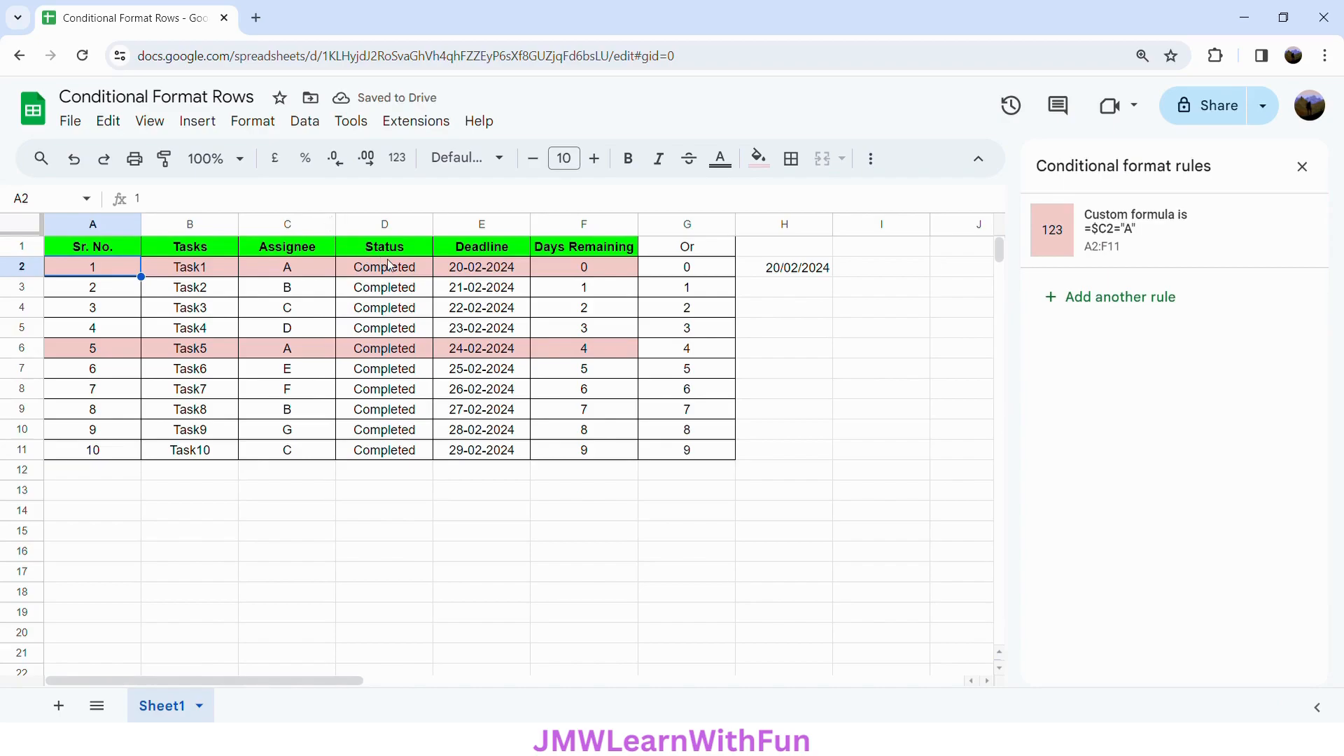
left_click(1134, 220)
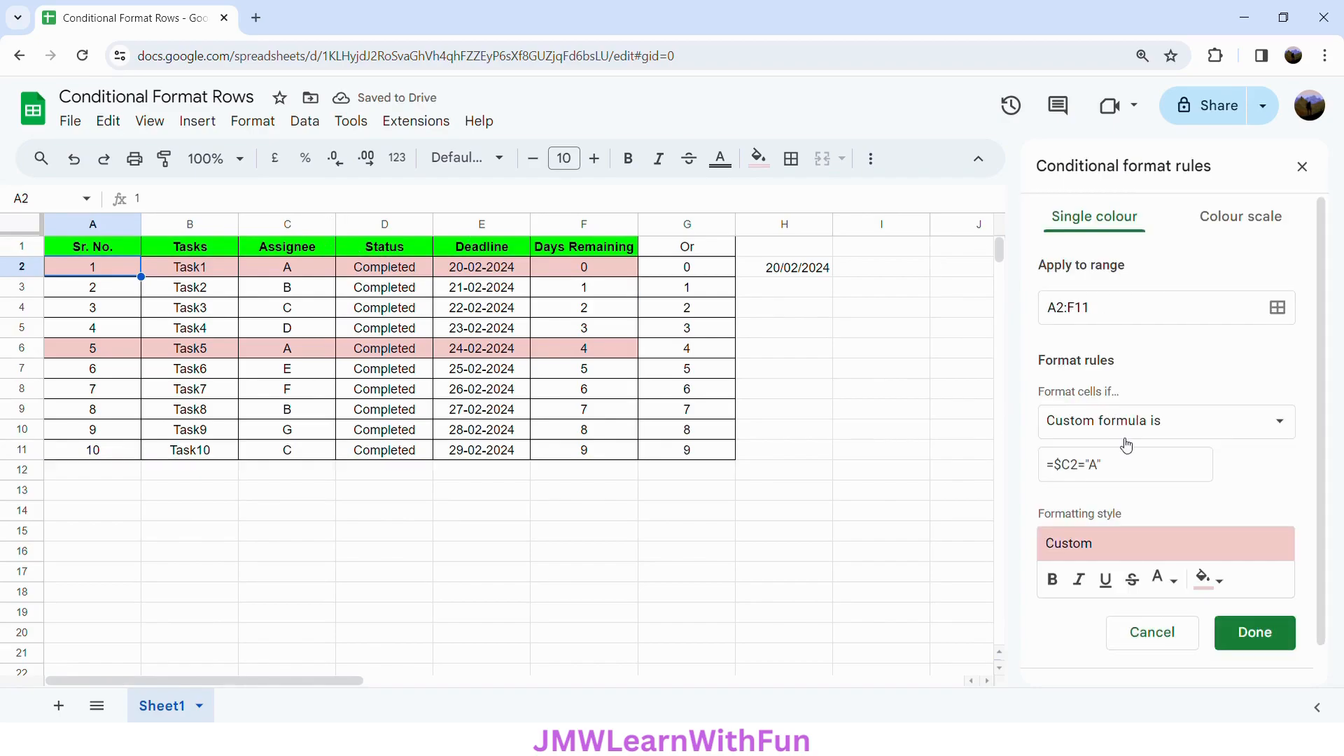
left_click(1062, 469)
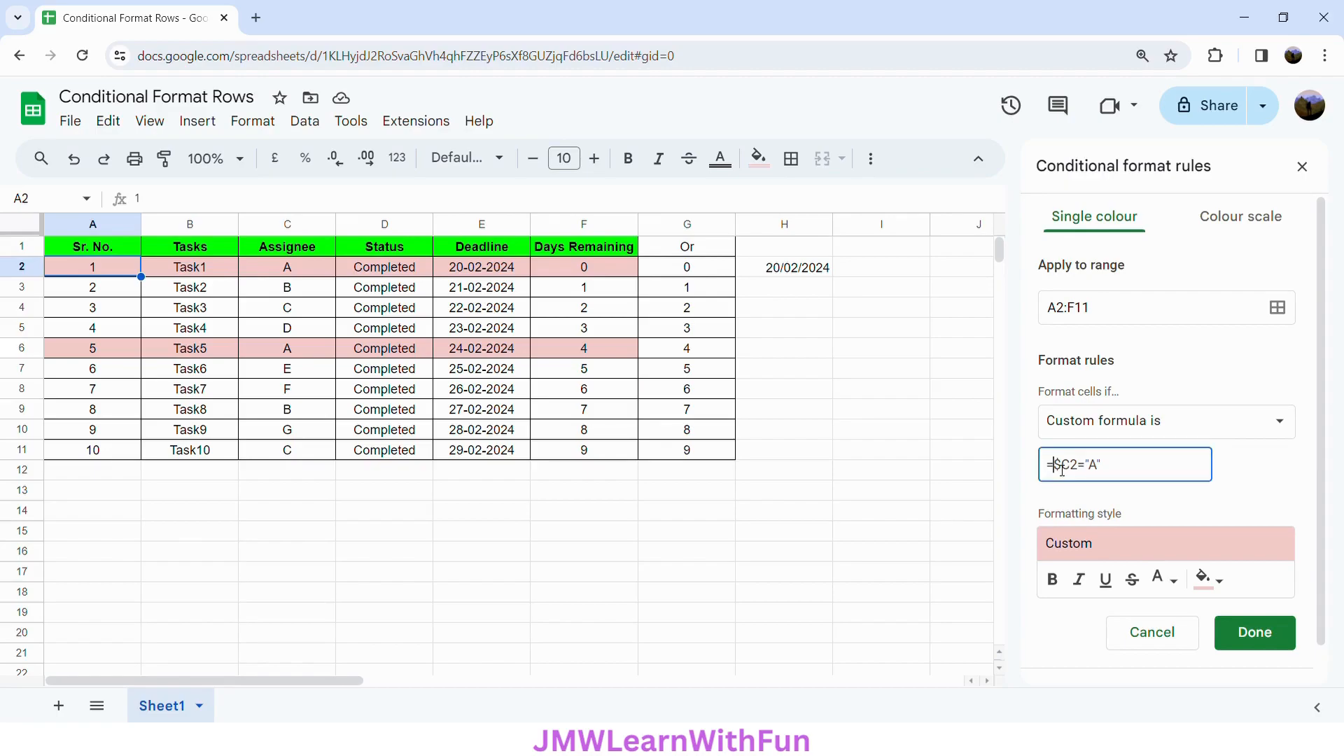
left_click(369, 273)
left_click(418, 354)
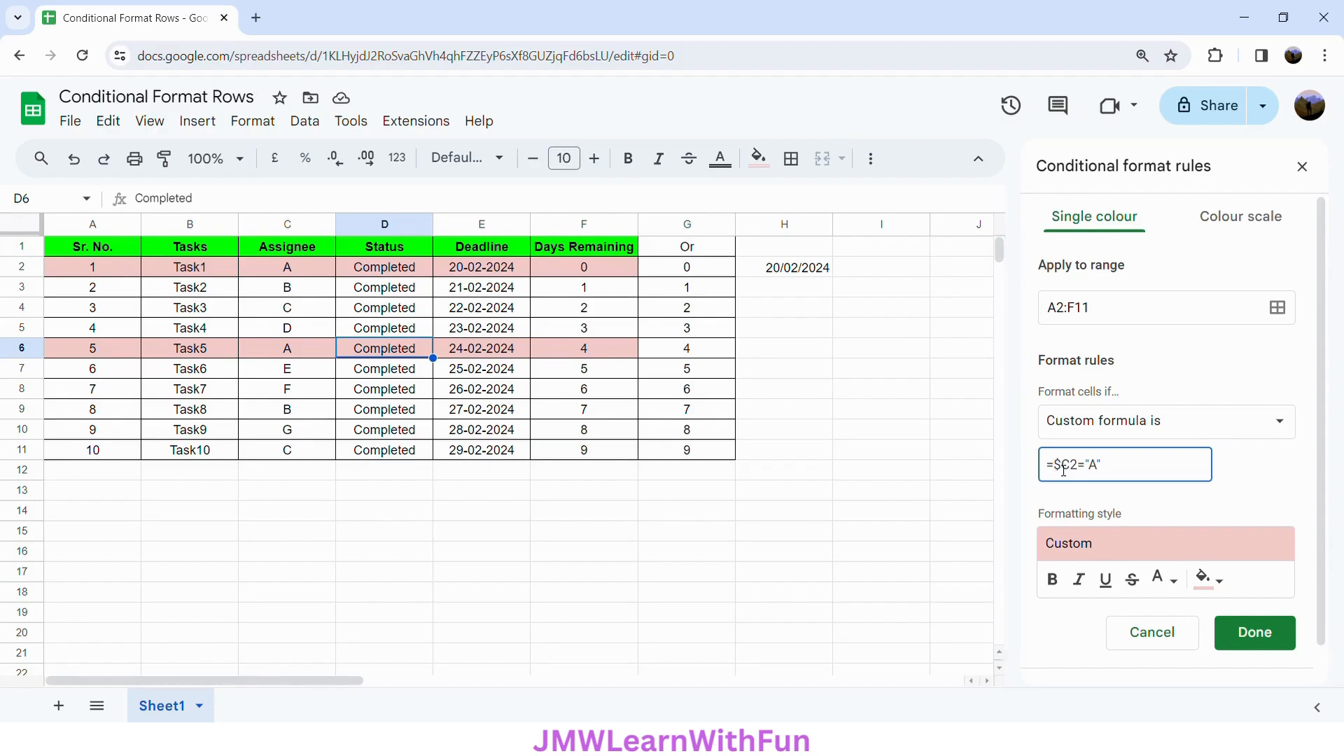
type("AND(")
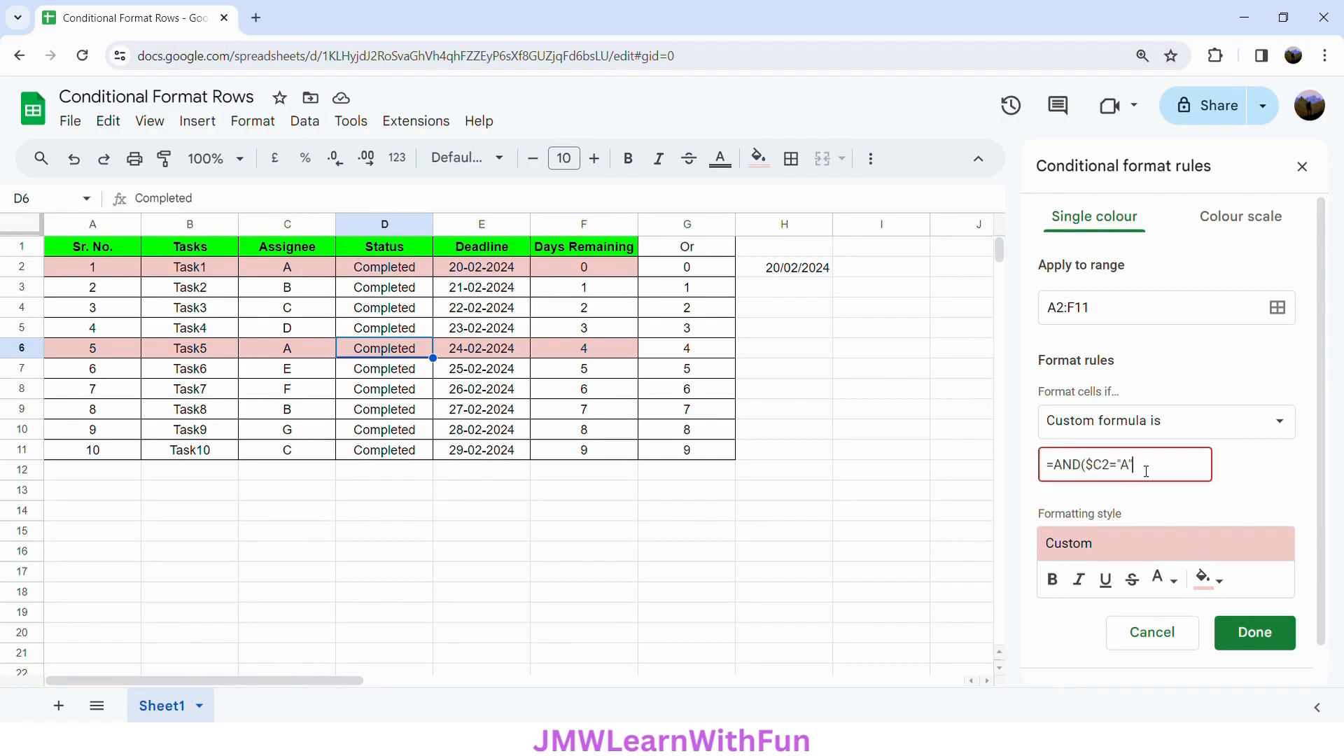
type(",$D2=\"Comp")
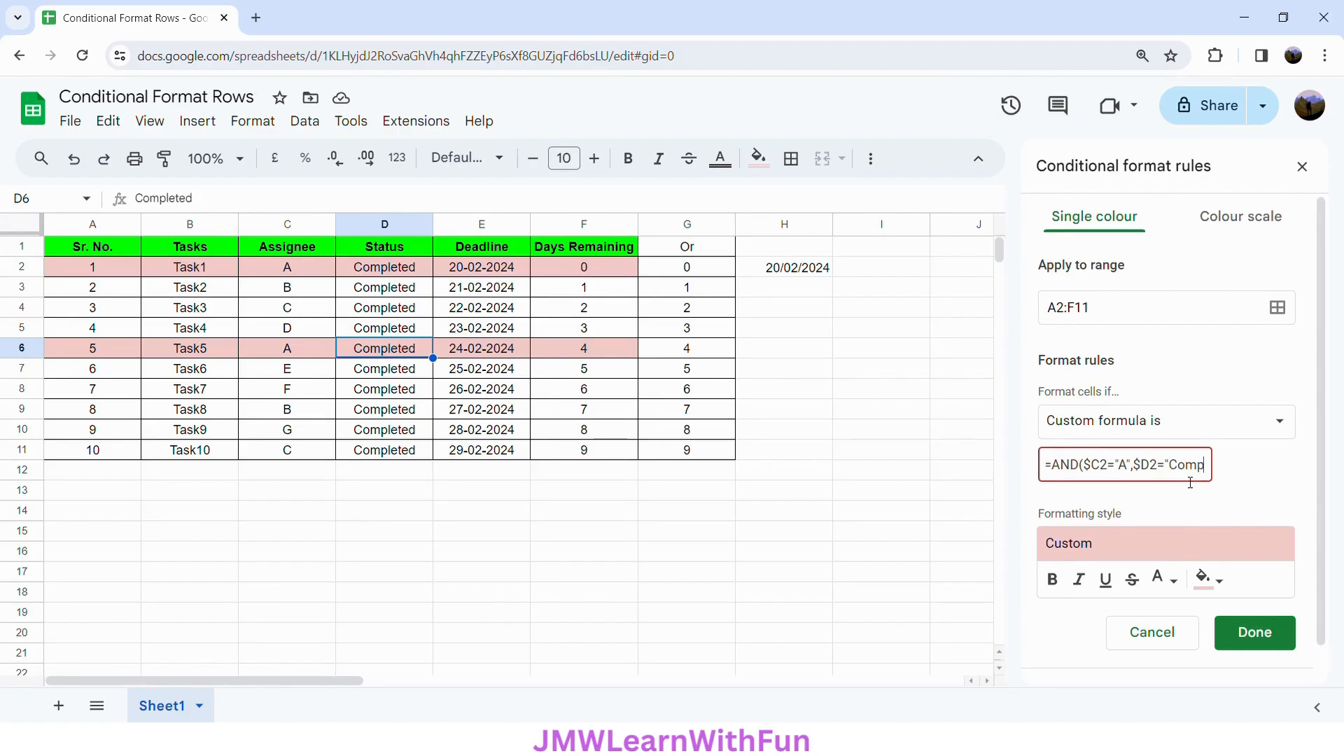
type("leted\")")
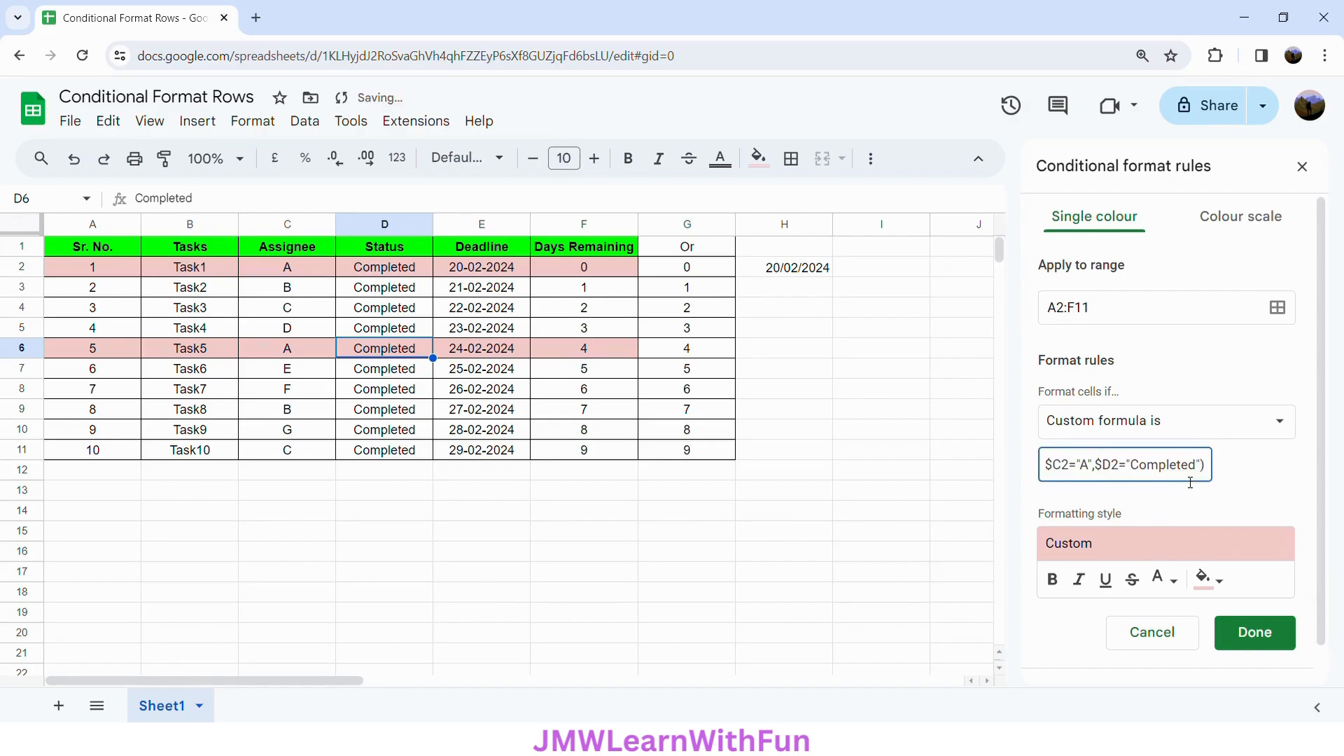
left_click(1208, 580)
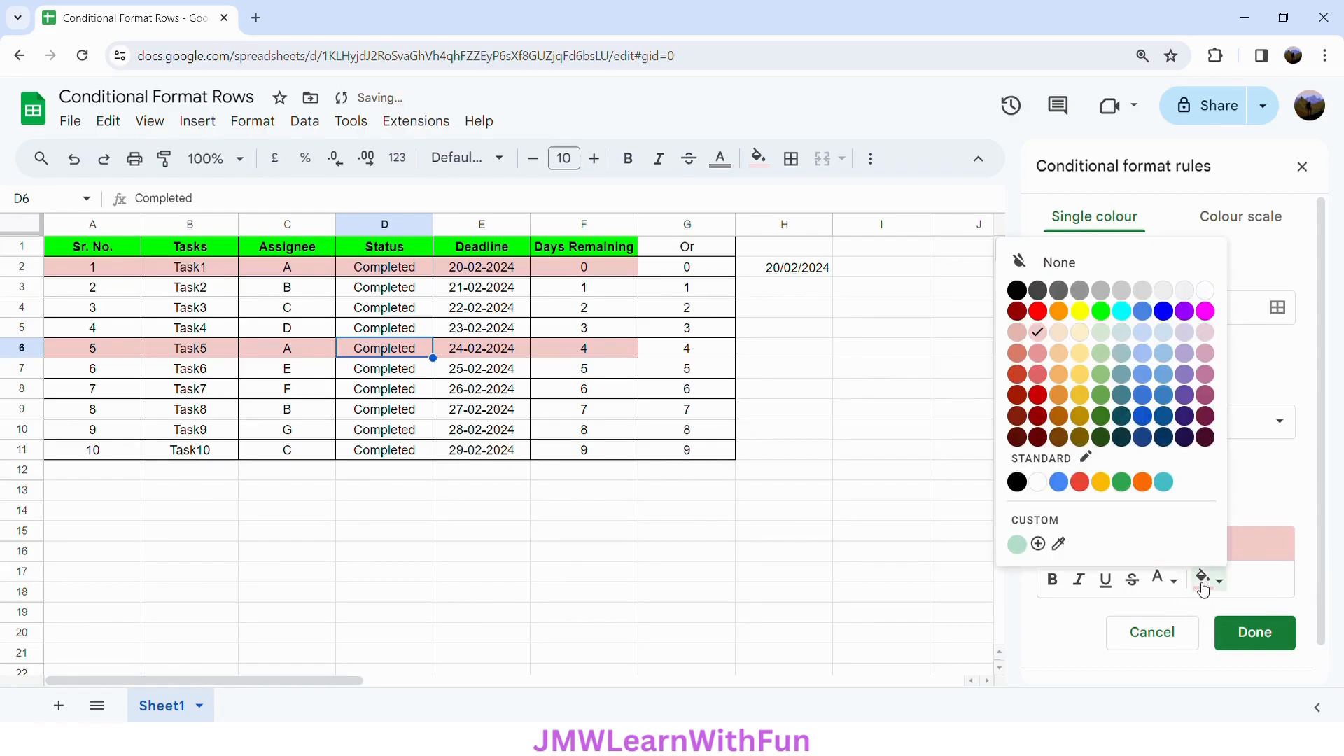
left_click(1102, 334)
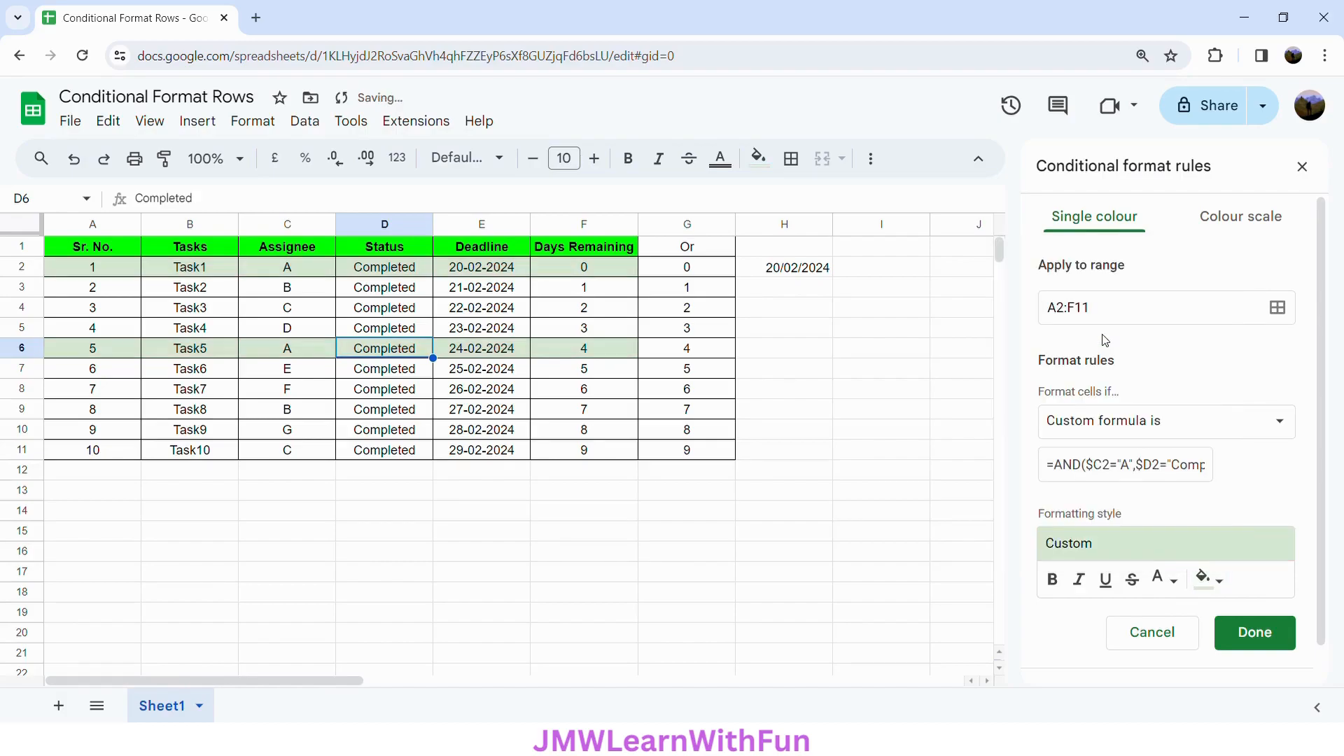
left_click(1255, 632)
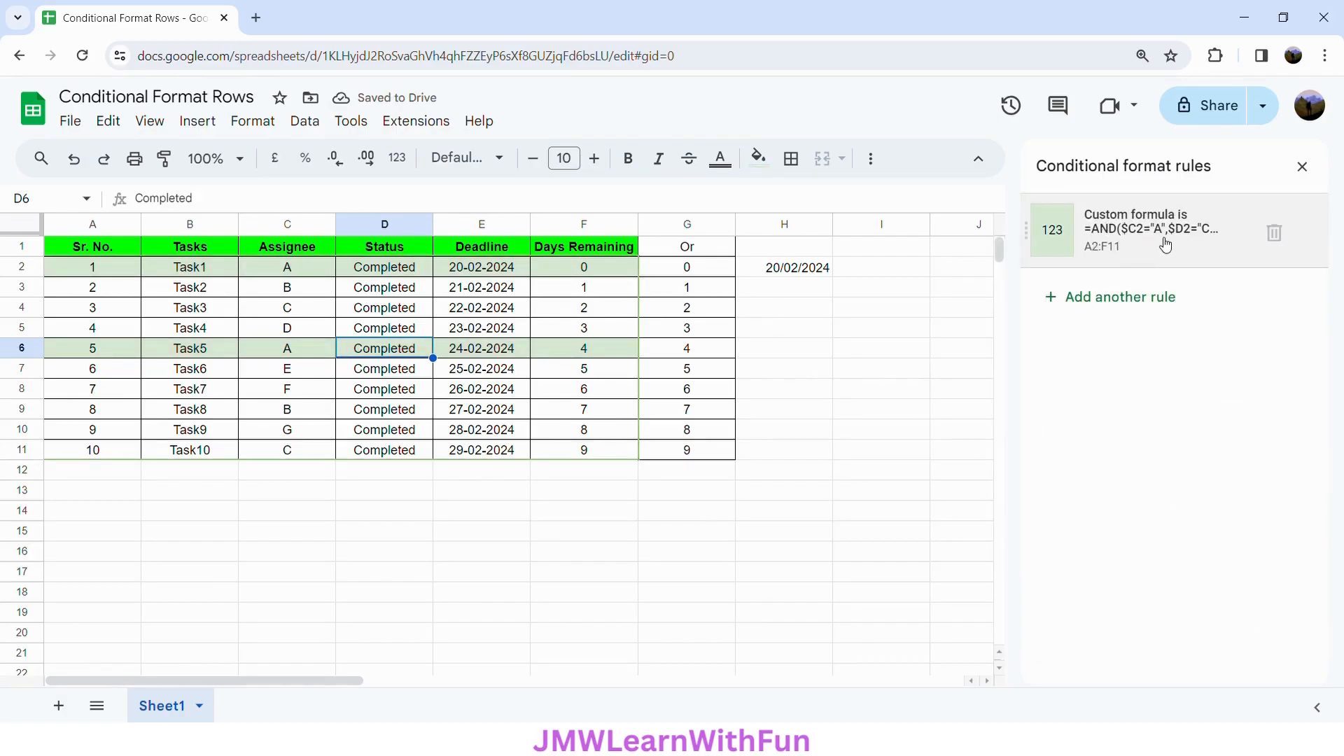
Step: Change the status of Task5 in D6 to In progress
key("Right")
left_click(386, 271)
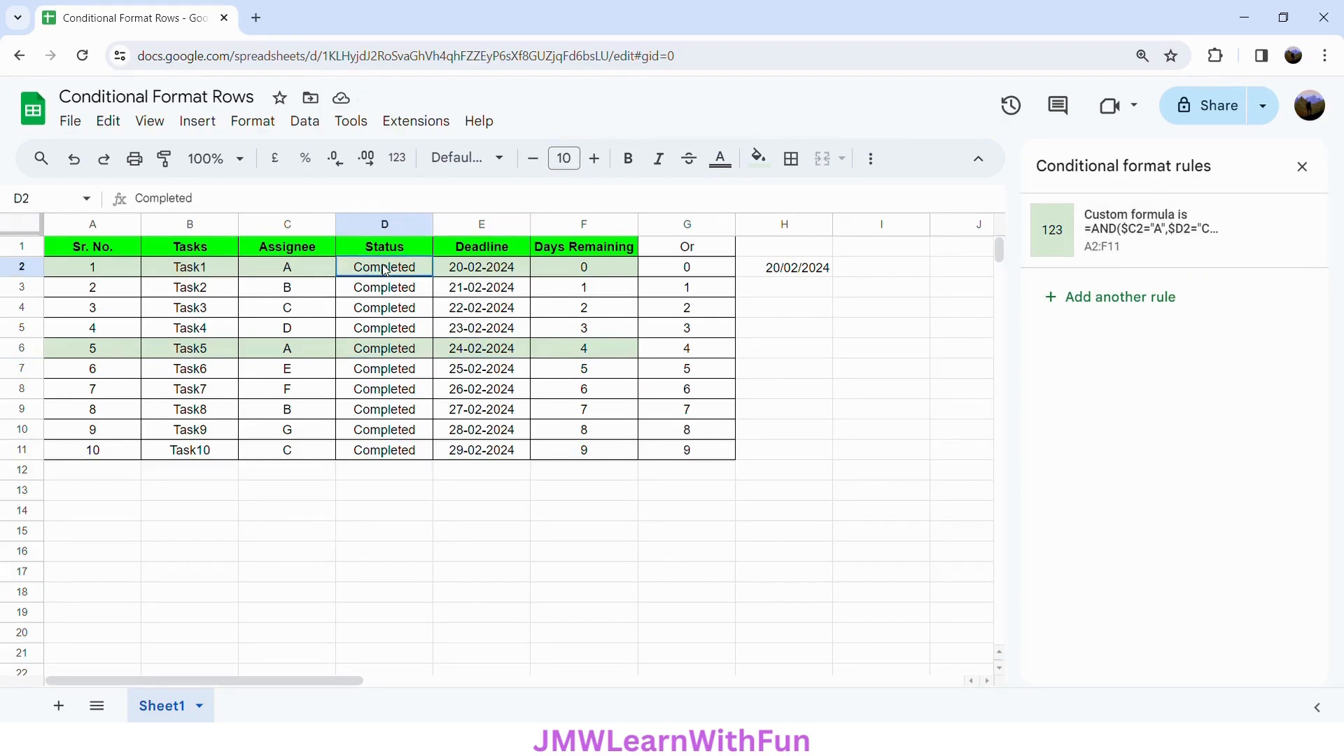
left_click(400, 348)
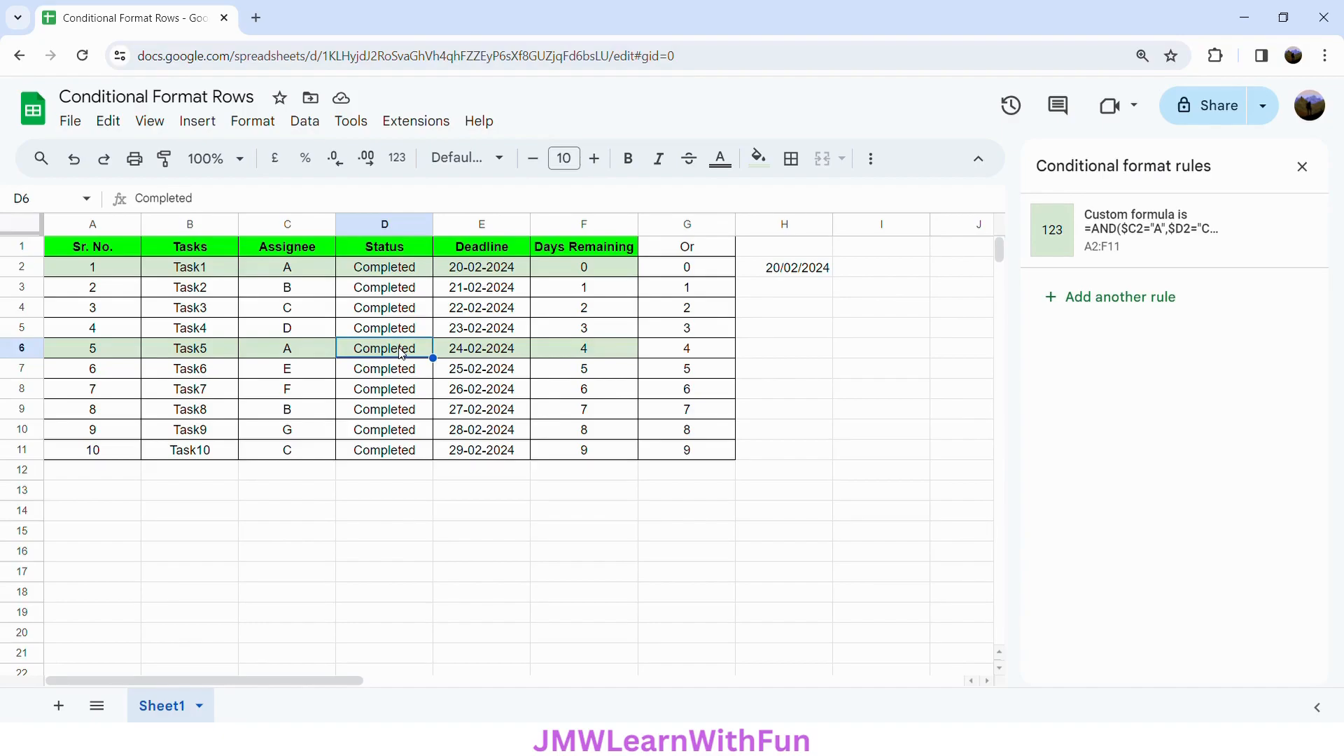
type("In pr")
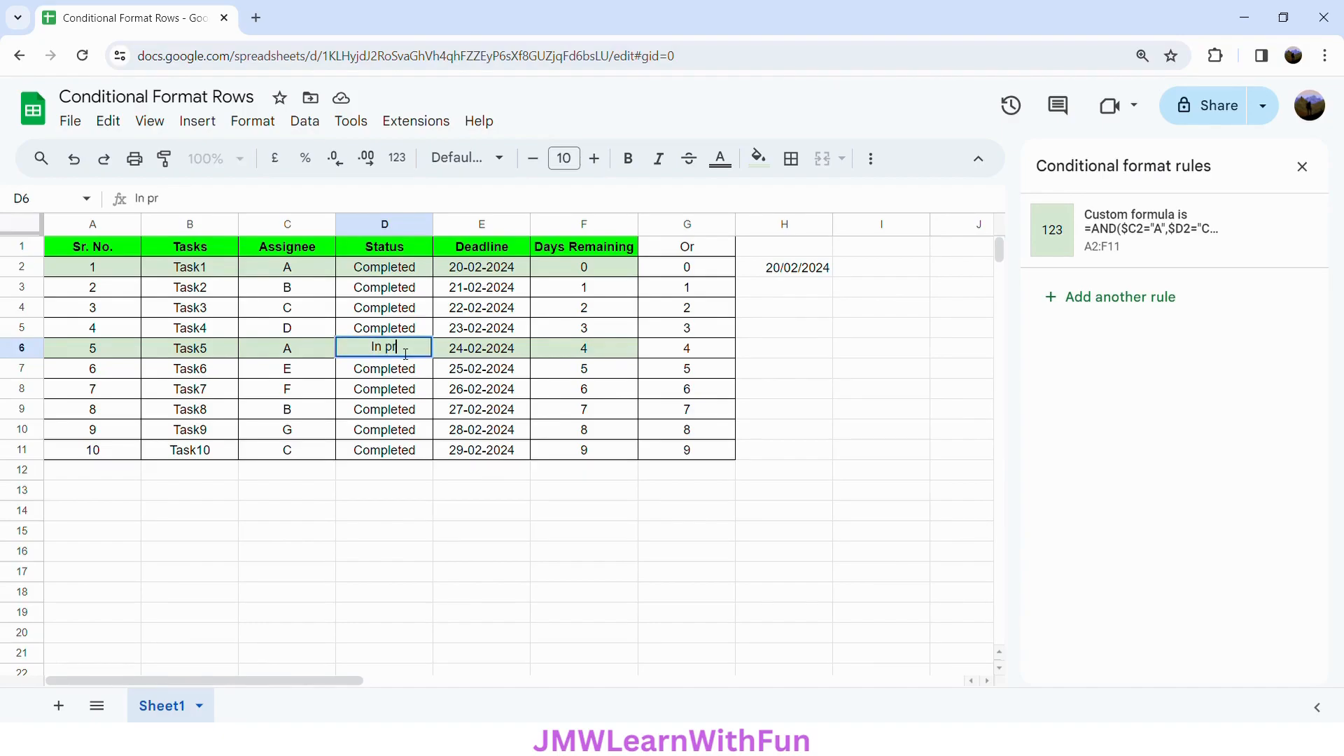
type("ogress")
key("Return")
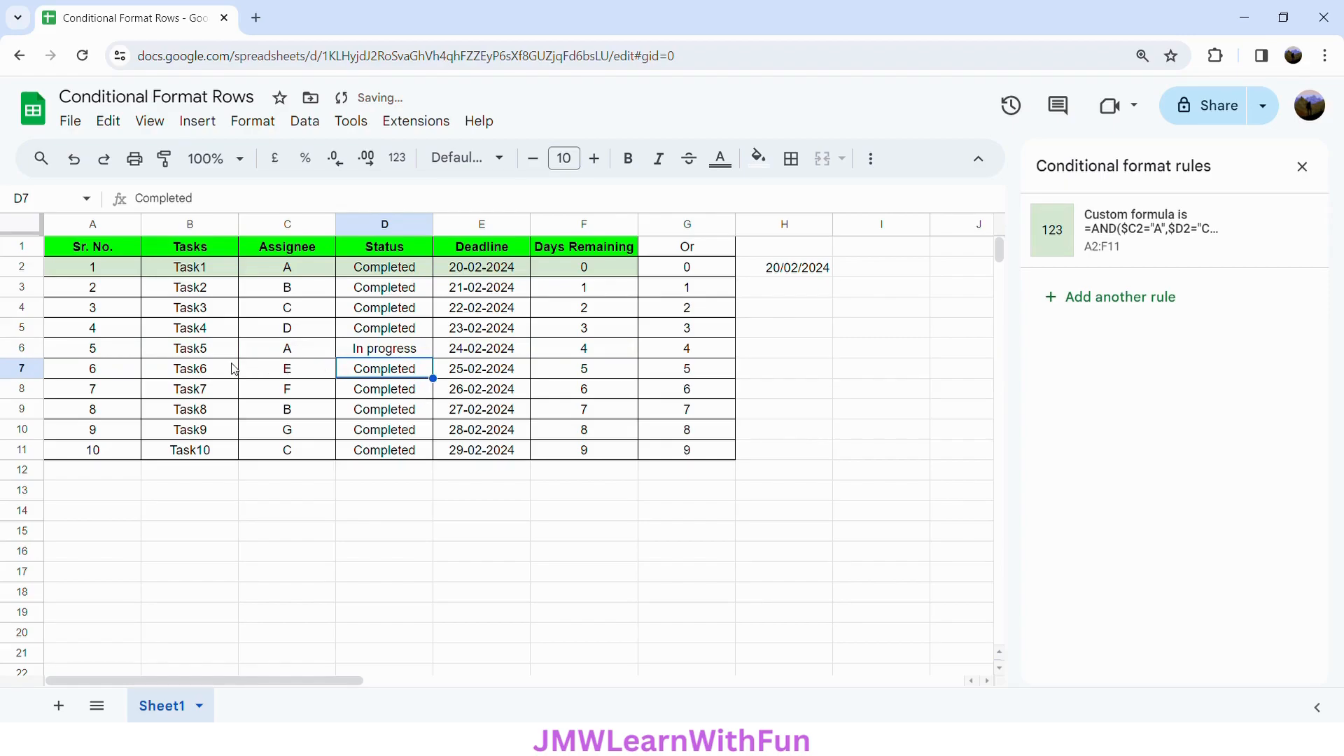
Step: Change the A2:F11 rule's custom formula to =AND($C2="A",NOT($D2="Completed"))
left_click(1168, 246)
left_click(1089, 466)
left_click_drag(1076, 466, 1217, 475)
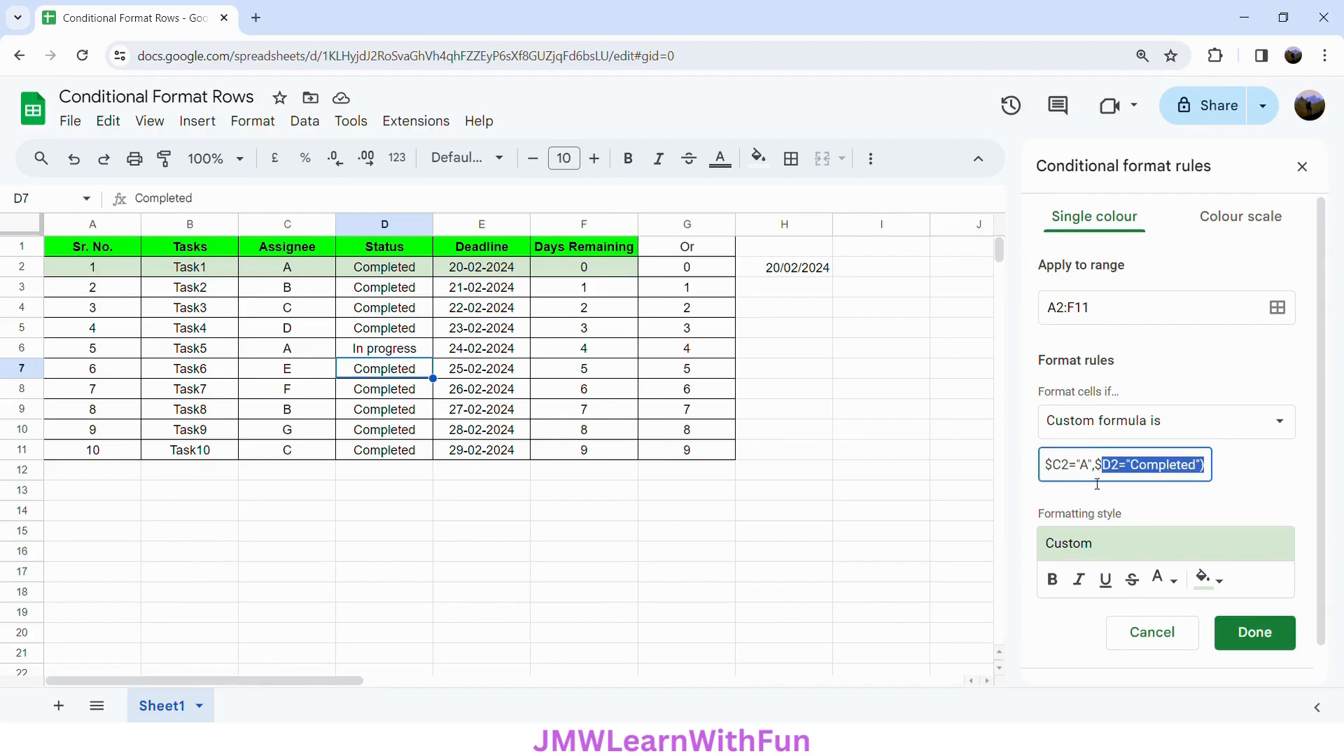
left_click(1162, 473)
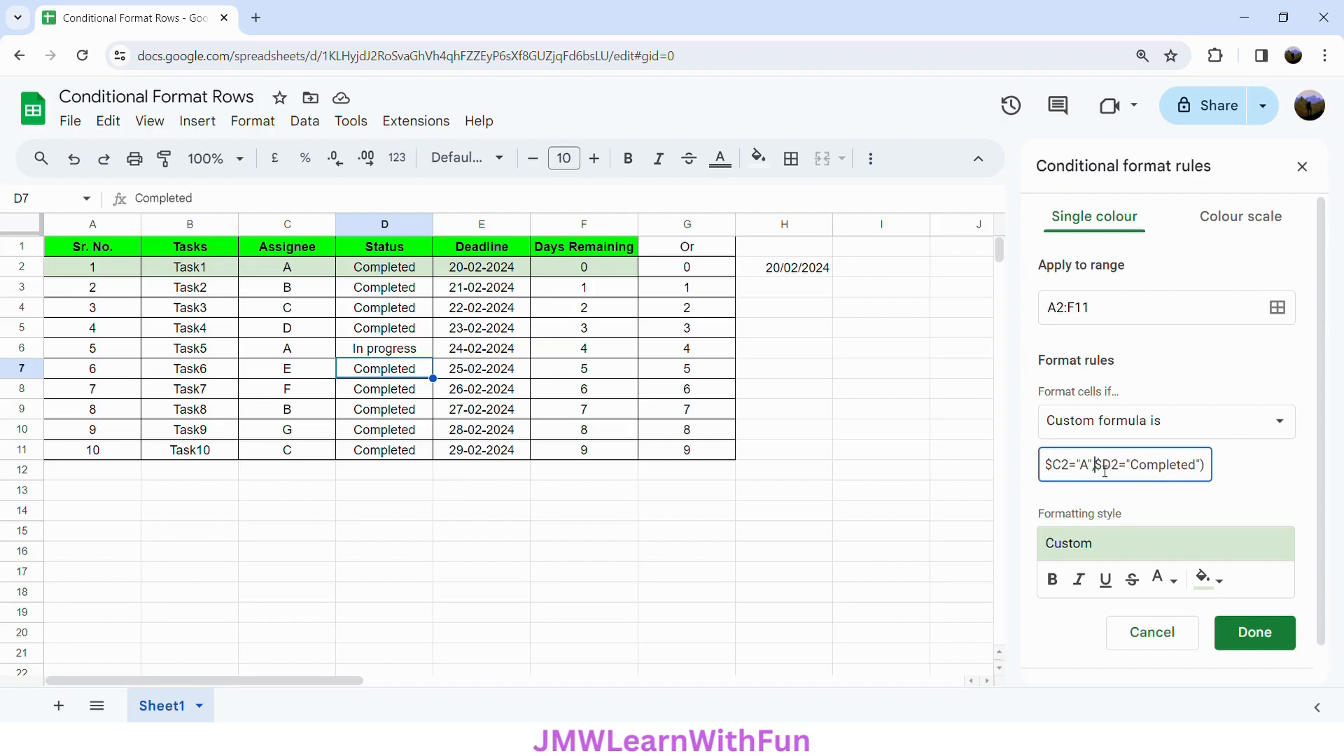
type("NOT(")
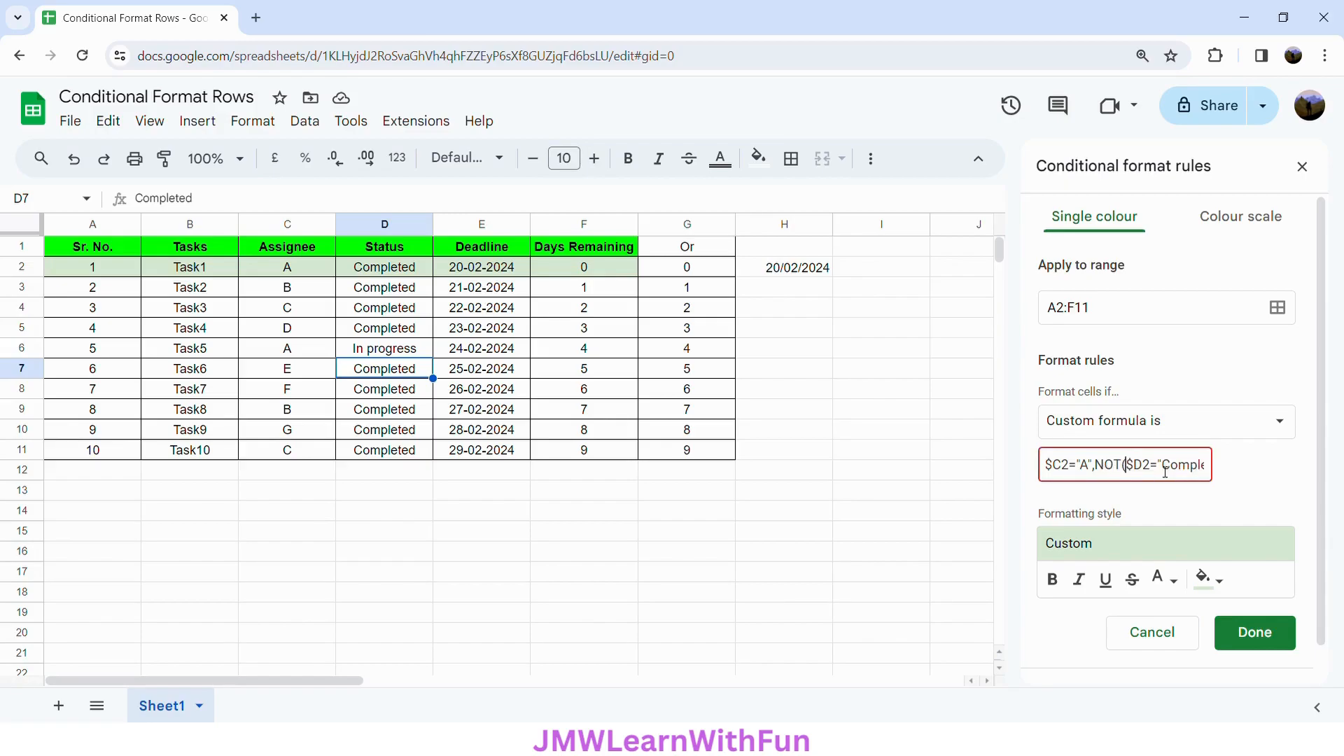
left_click_drag(1165, 471, 1236, 473)
left_click(1215, 472)
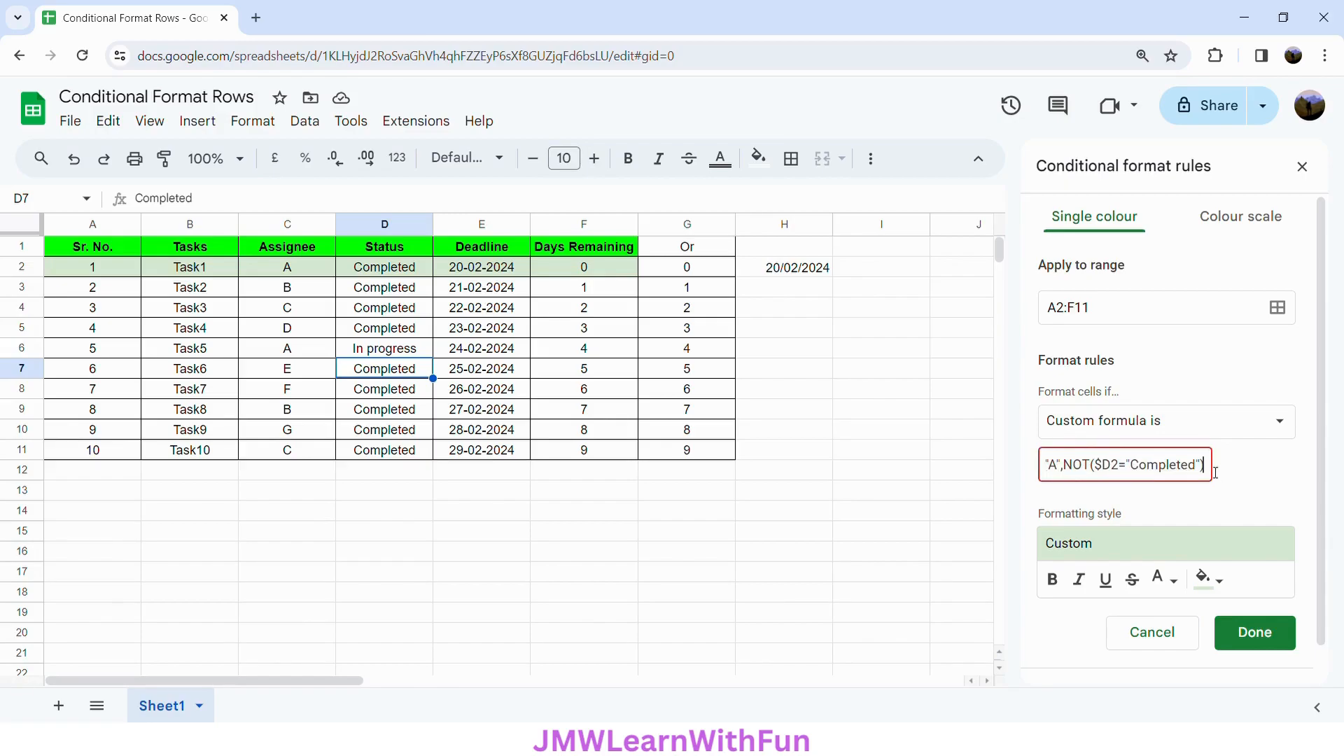
type(")")
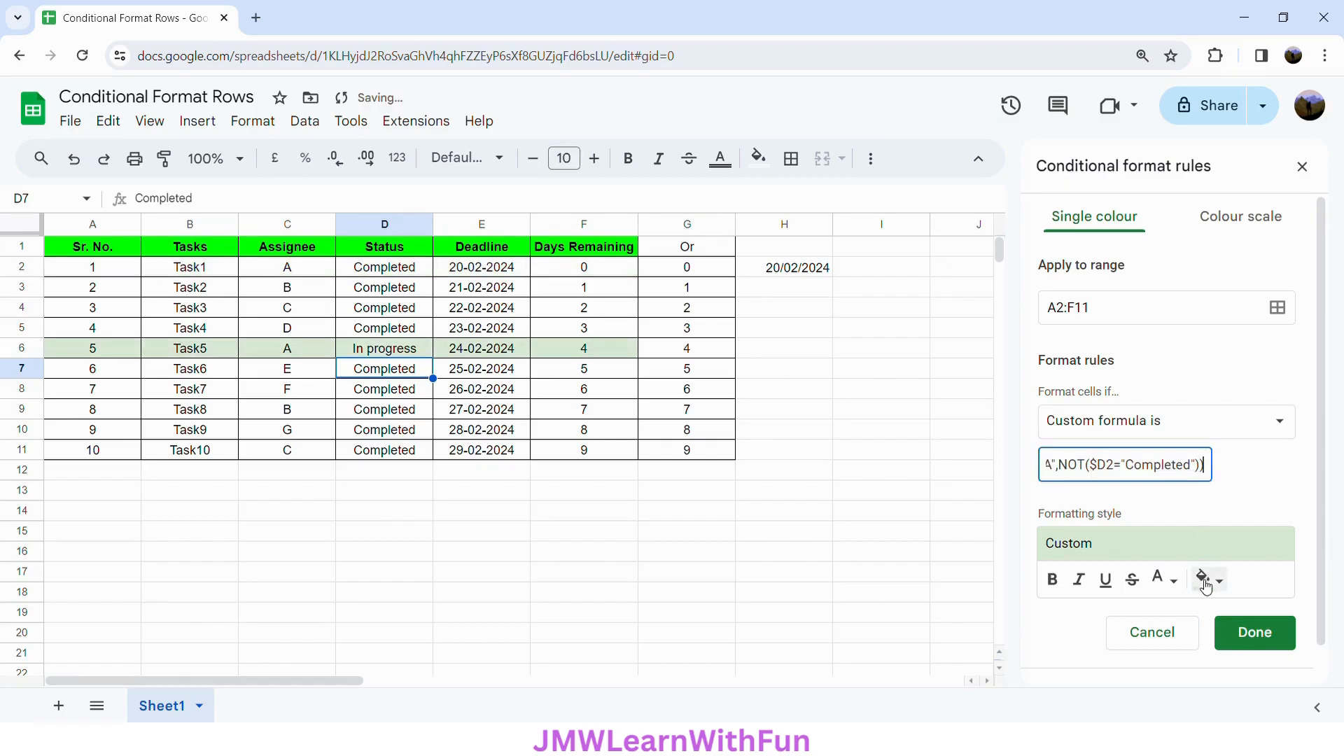
Step: Save the rule with a light red fill and check the Assignee and Status cells of Task5
left_click(1204, 581)
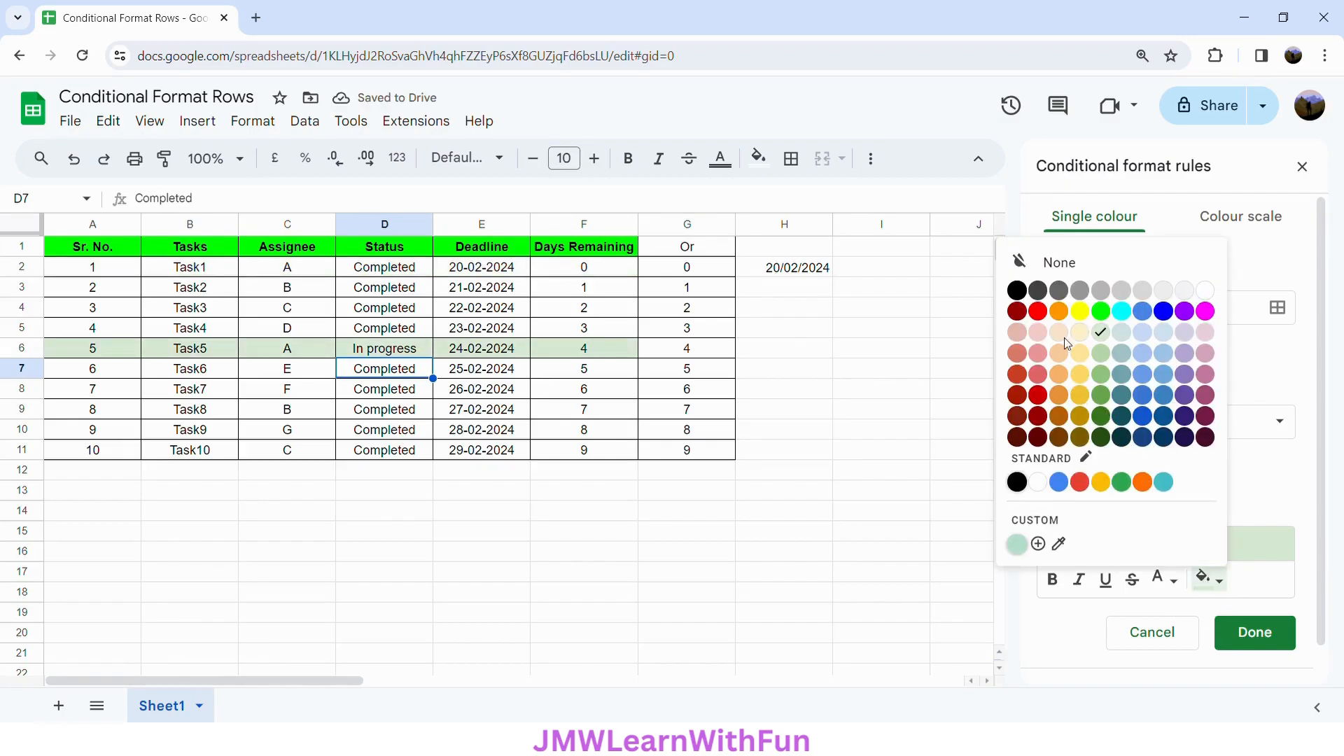
left_click(1045, 336)
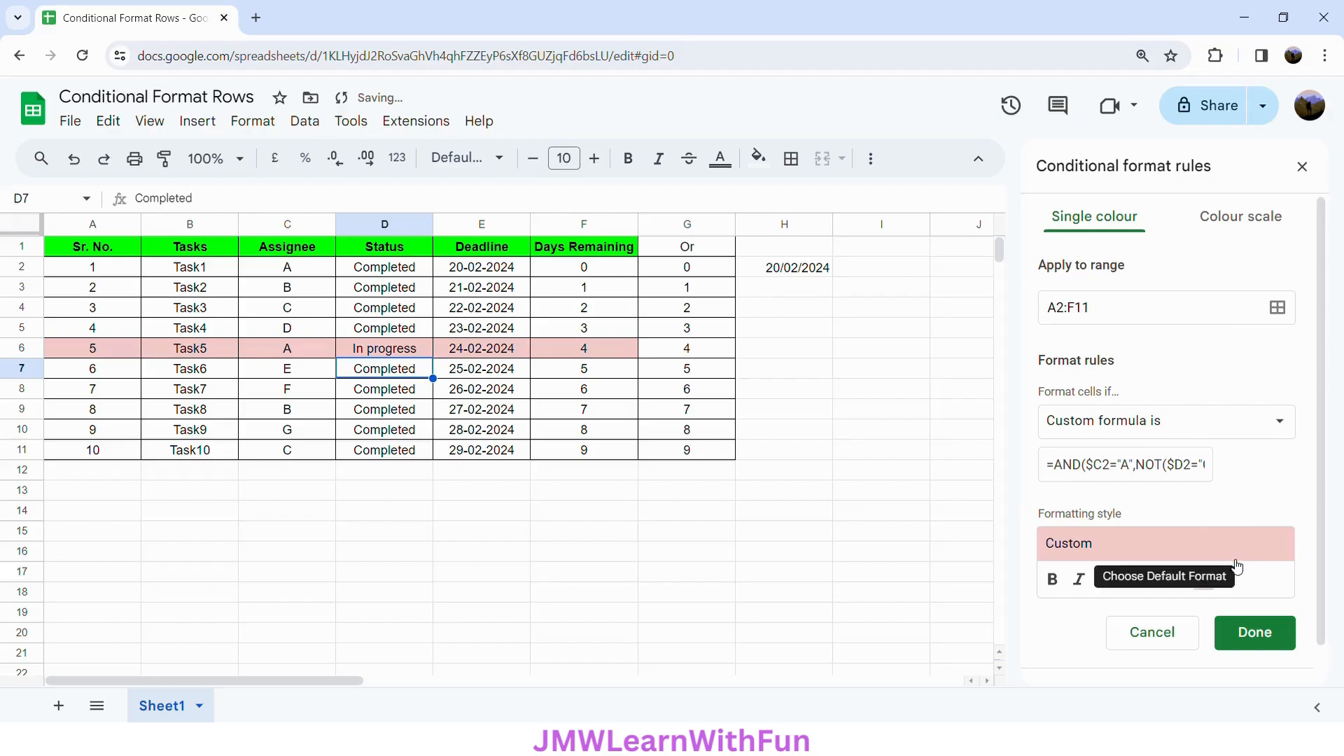
left_click(1256, 634)
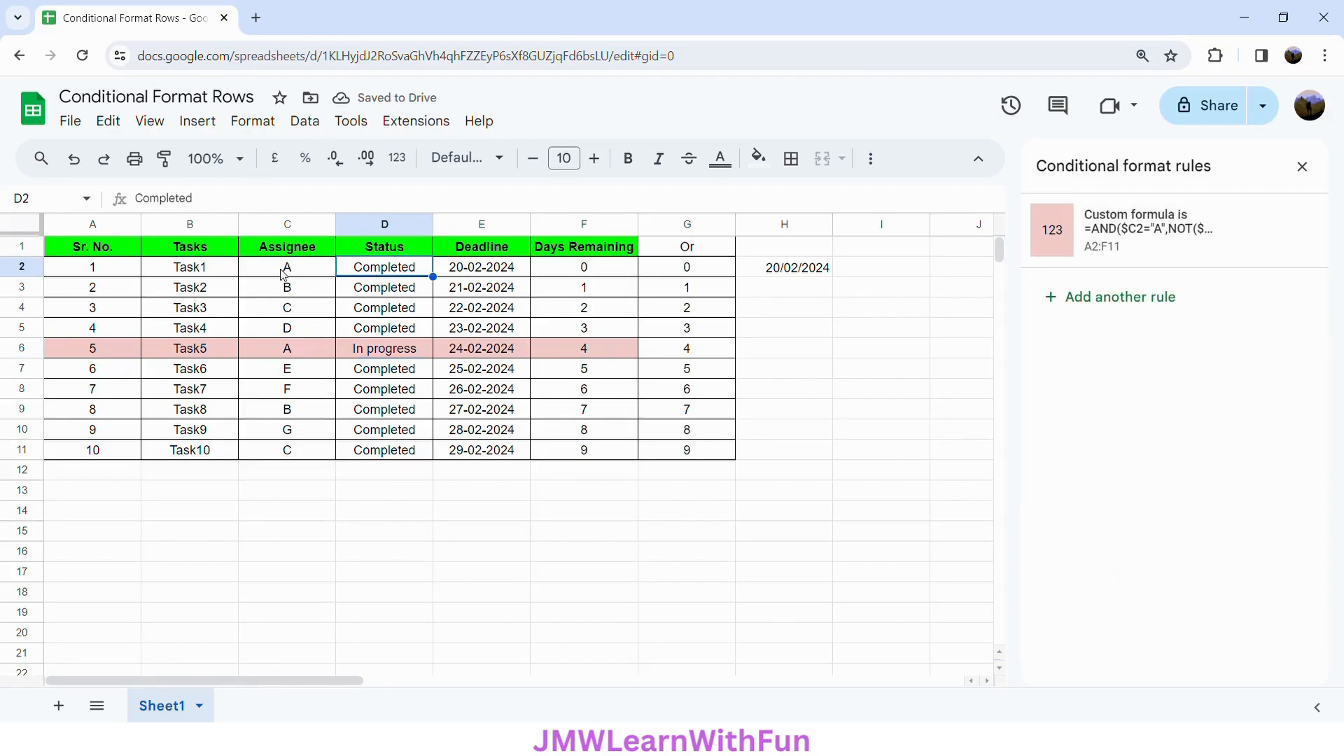
left_click(329, 350)
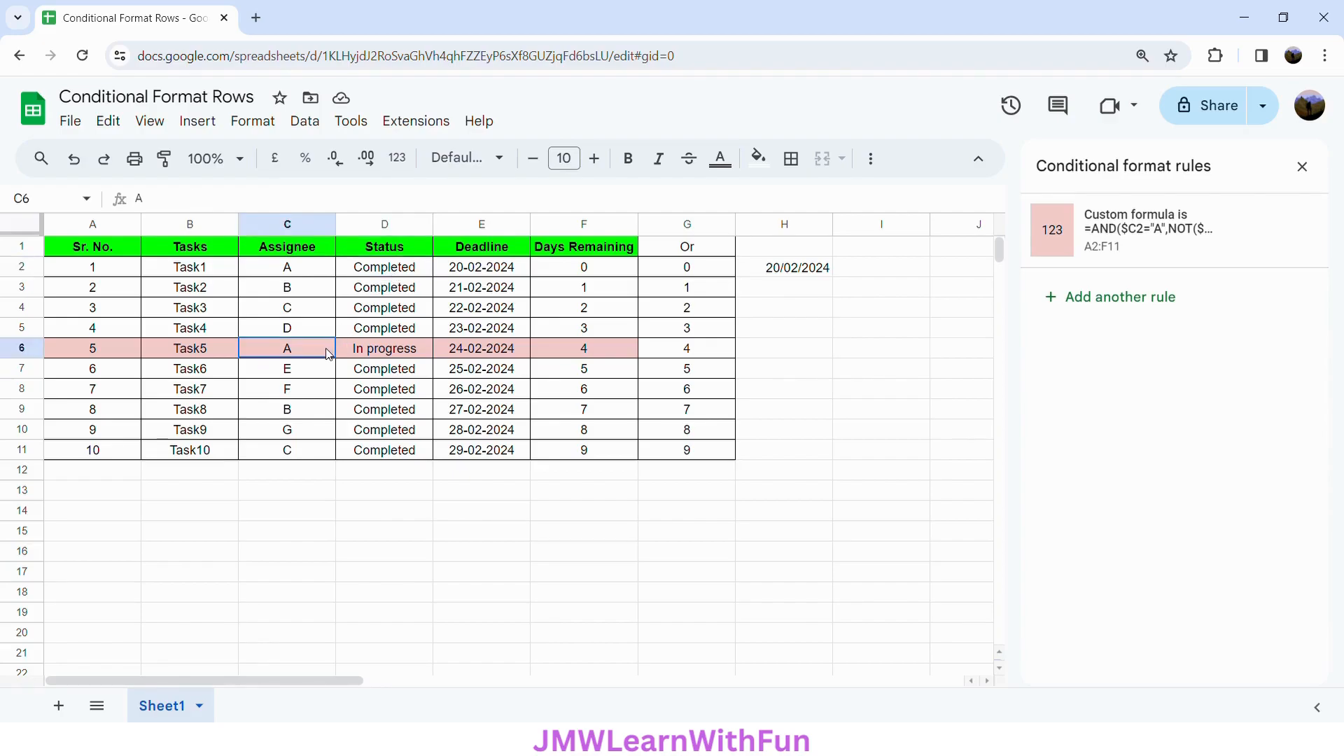
left_click(379, 355)
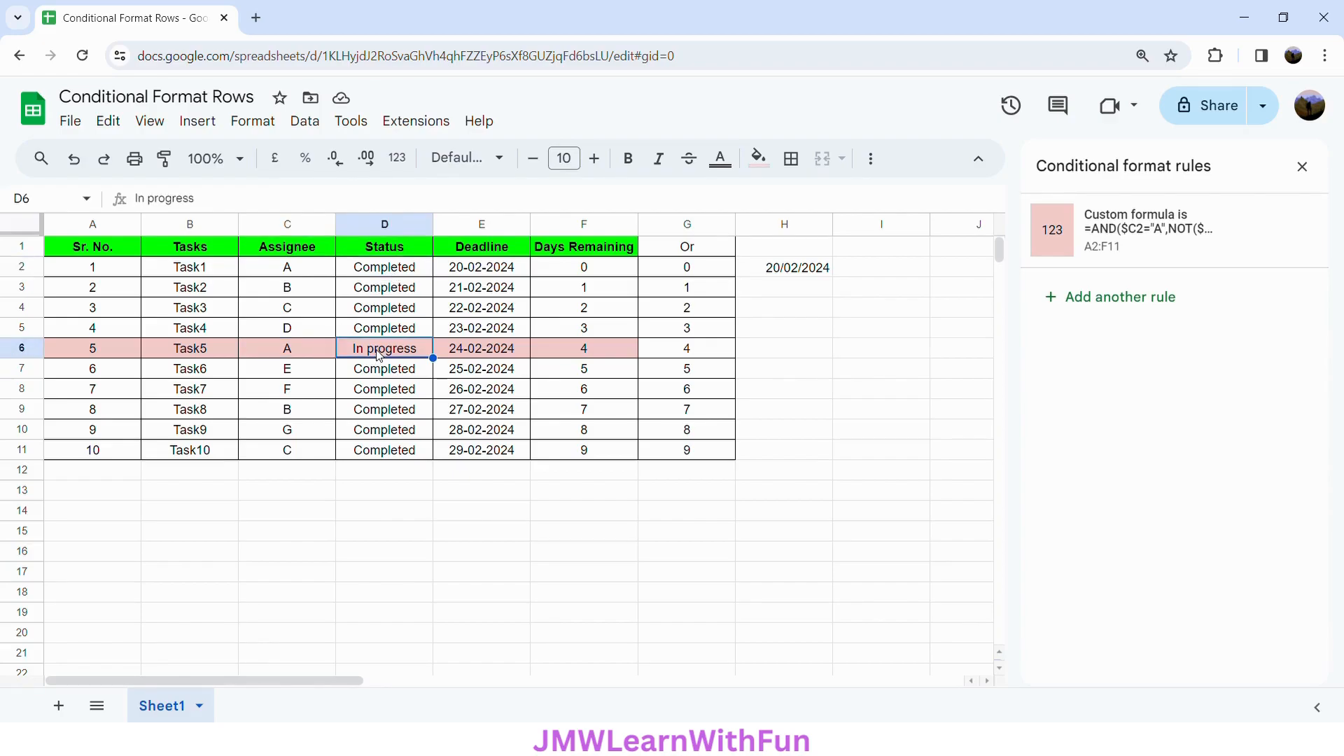